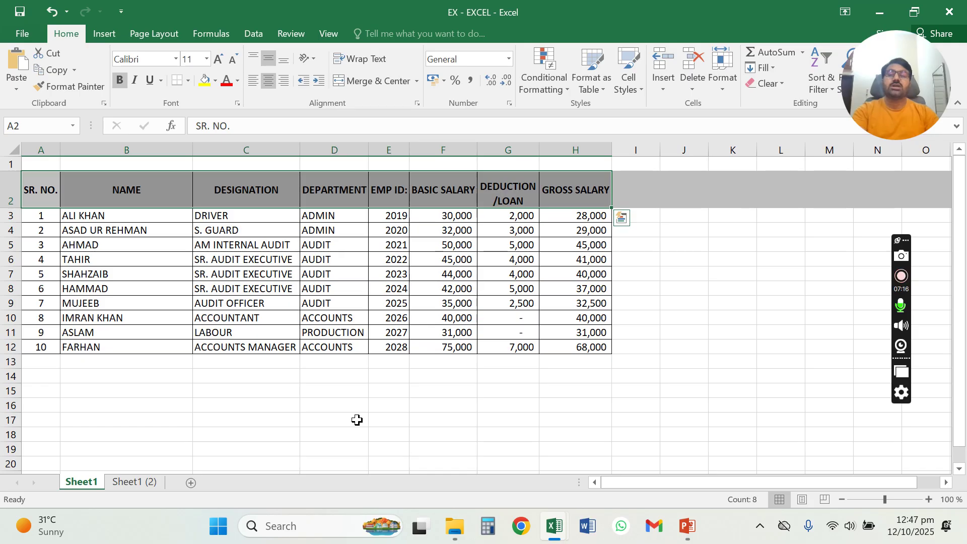
{"action": "left_click_drag", "start_coordinate": [375, 425], "coordinate": [458, 427]}
{"action": "left_click", "coordinate": [457, 428]}
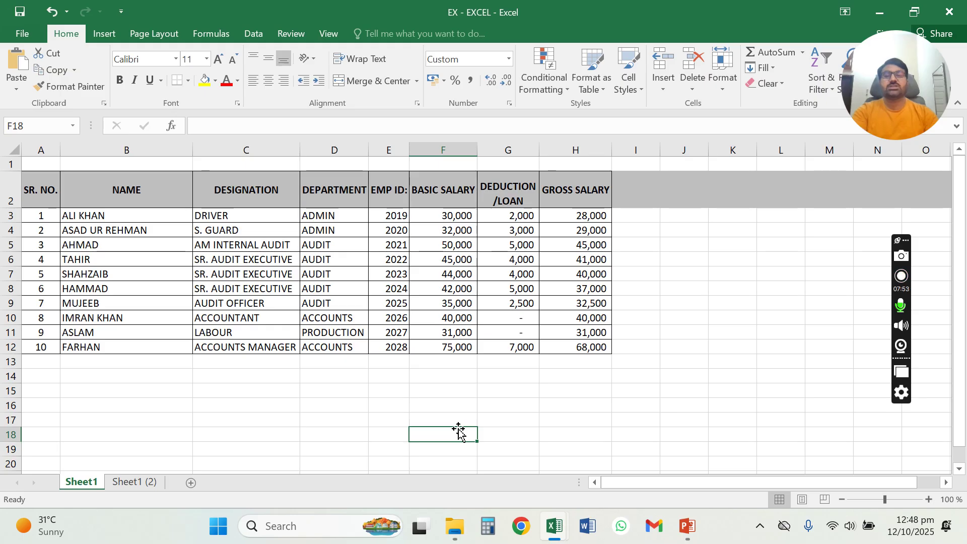
Remove all borders from the salary table in A2:H12 with the No Border option
{"action": "left_click_drag", "start_coordinate": [31, 194], "coordinate": [565, 349]}
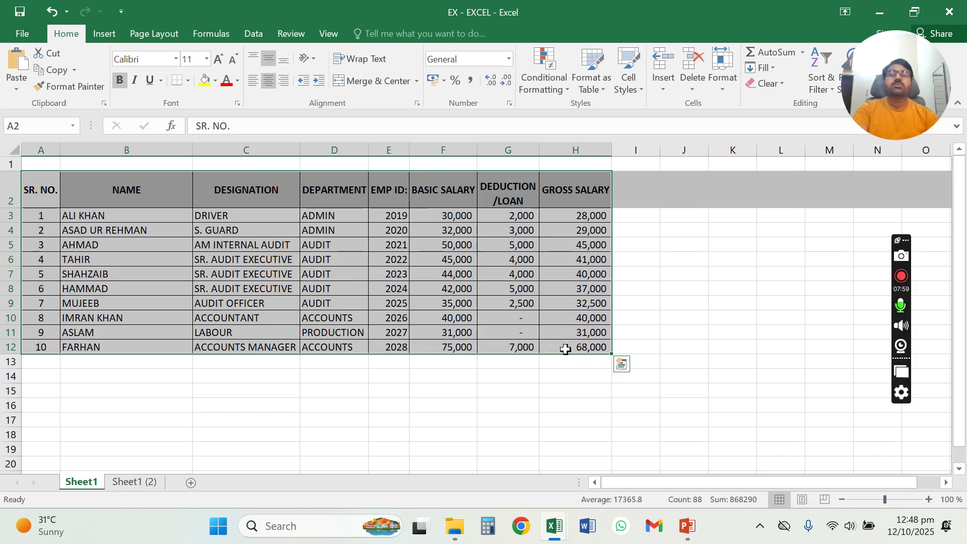
{"action": "left_click", "coordinate": [187, 82]}
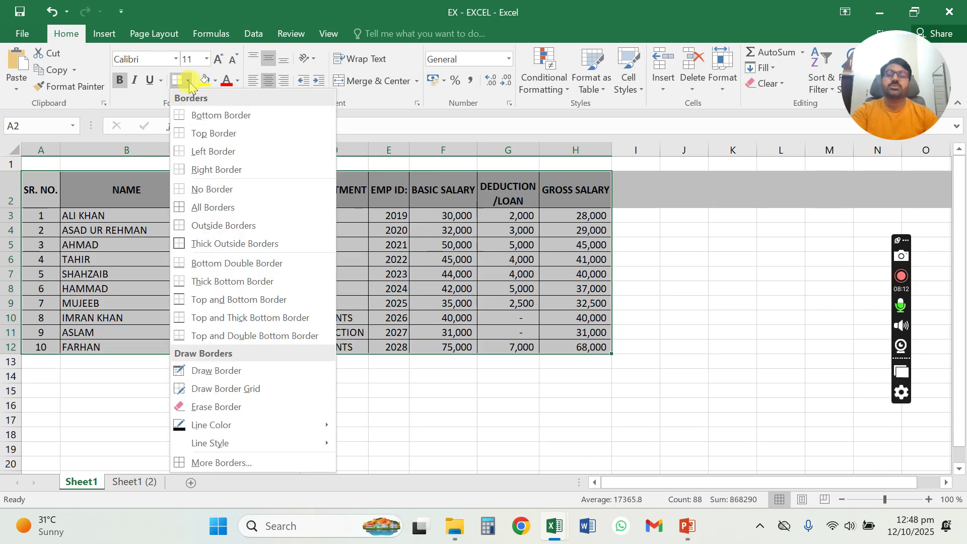
{"action": "left_click", "coordinate": [215, 190]}
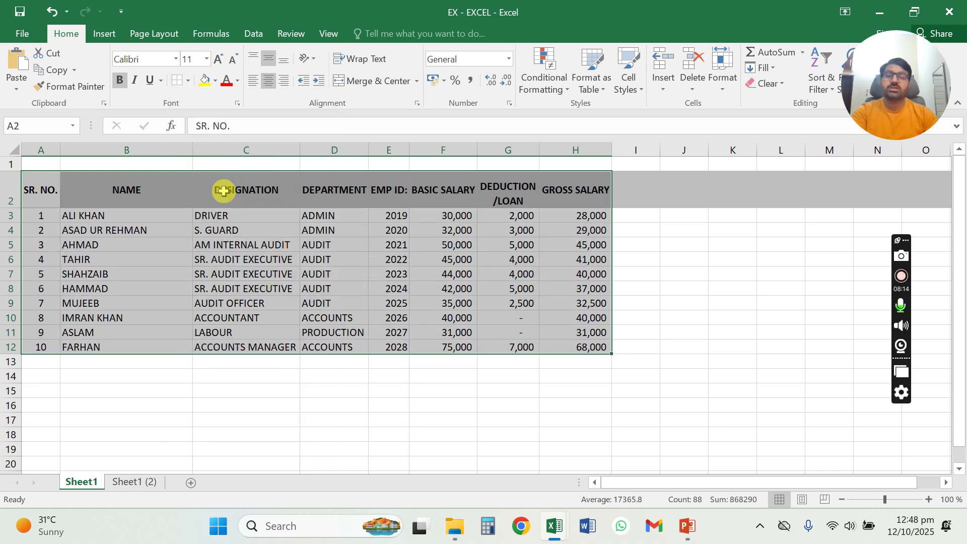
Apply All Borders to the whole salary table, A2:H12, and deselect it
{"action": "left_click", "coordinate": [188, 82]}
{"action": "left_click", "coordinate": [215, 208]}
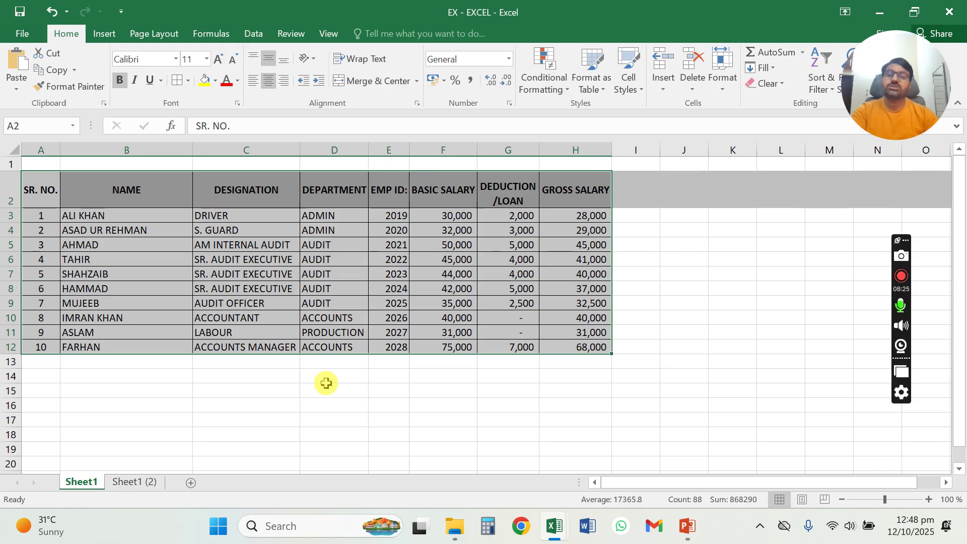
{"action": "left_click", "coordinate": [331, 405]}
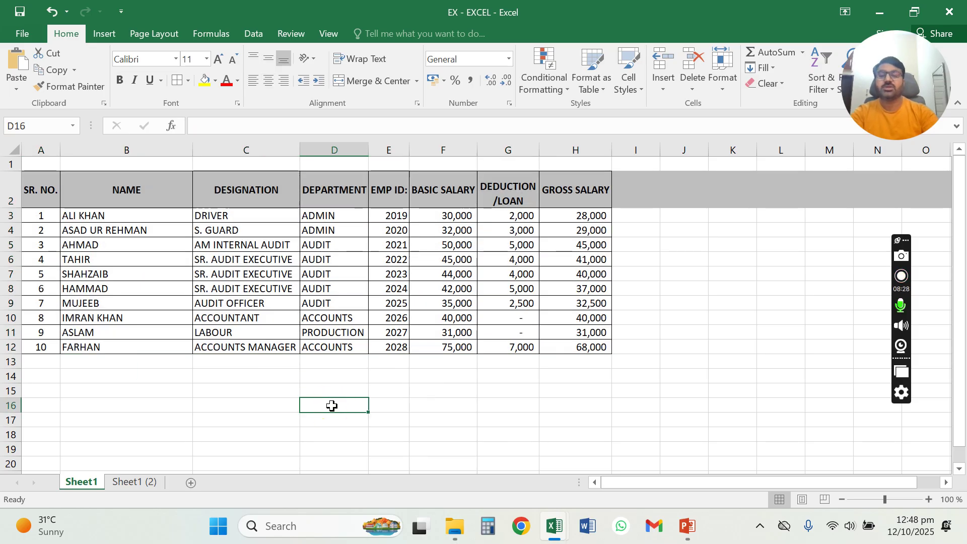
Check the salary sheet in the print preview and return to the worksheet
{"action": "key", "text": "ctrl+p"}
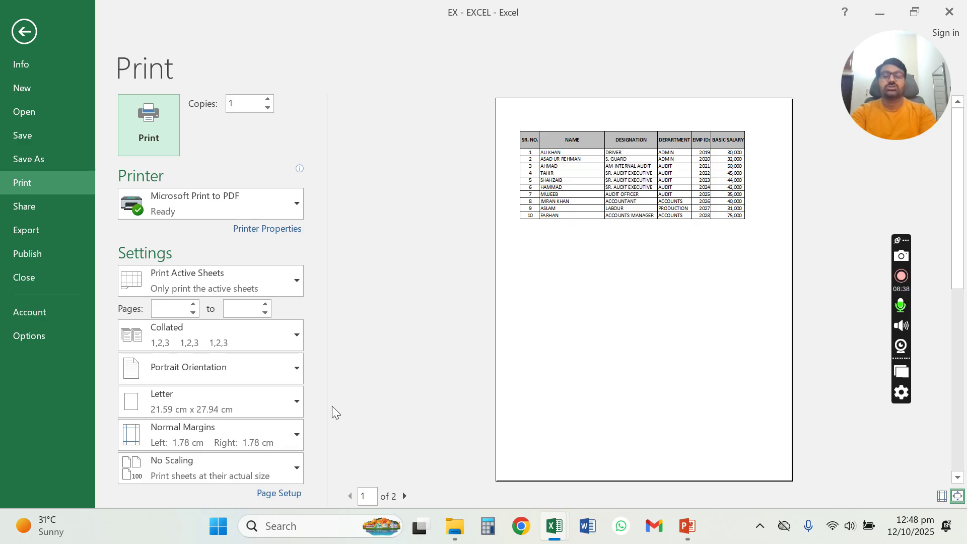
{"action": "key", "text": "Escape"}
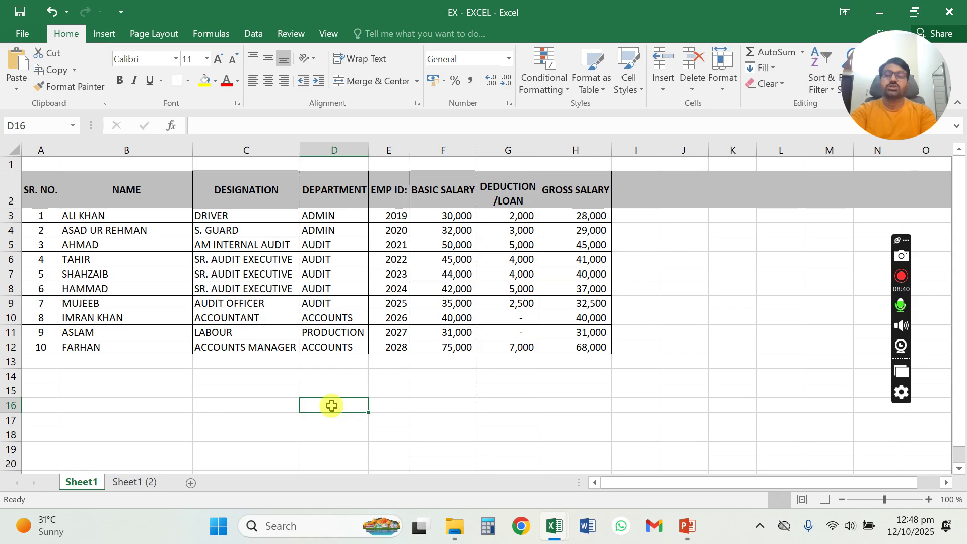
Switch to PowerPoint to review the "Topics we will Cover." slide, and return to the EX - EXCEL workbook in Excel
{"action": "key", "text": "alt+Tab"}
{"action": "key", "text": "alt+Tab"}
{"action": "key", "text": "Tab"}
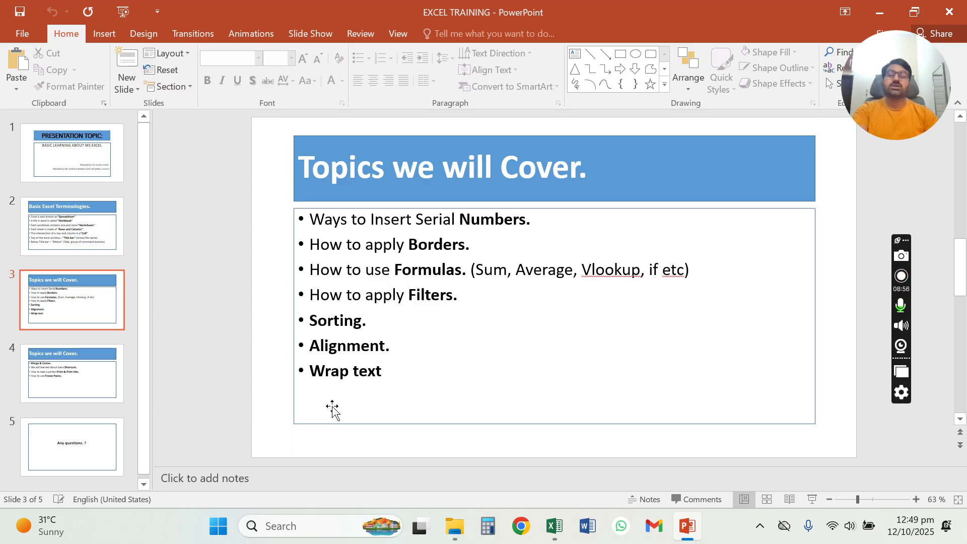
{"action": "key", "text": "alt+Tab"}
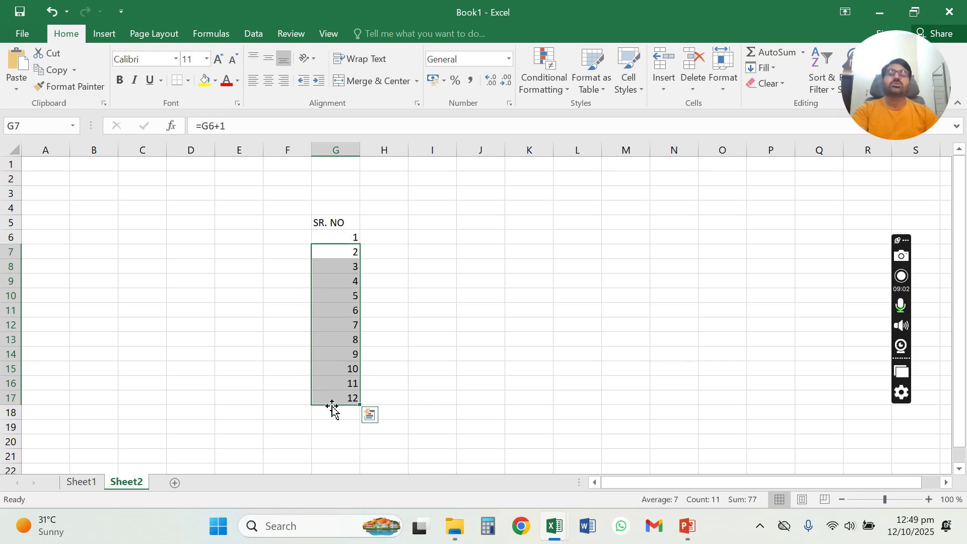
{"action": "key", "text": "alt+Tab"}
{"action": "key", "text": "alt+Tab"}
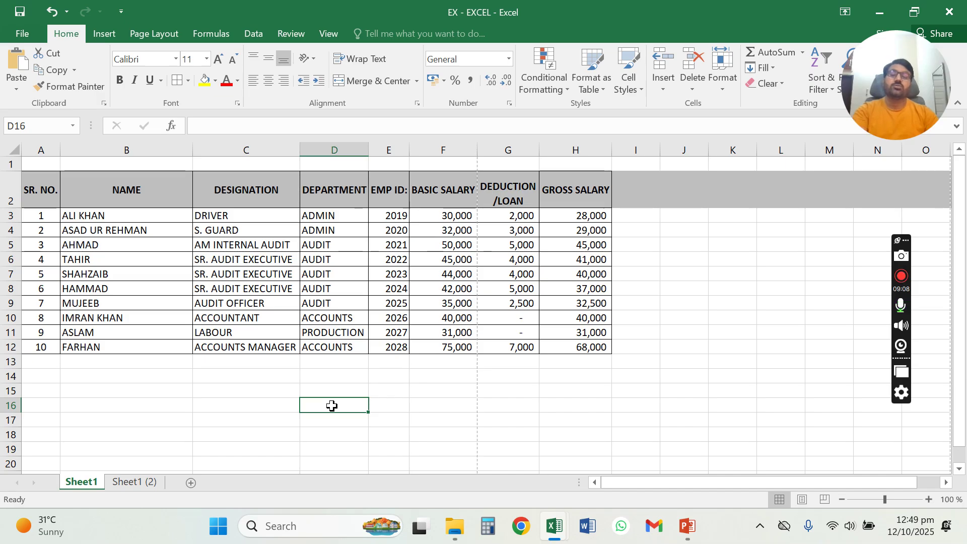
Total the gross salaries in cell H13 with the formula =SUM(H3:H12)
{"action": "left_click", "coordinate": [590, 361]}
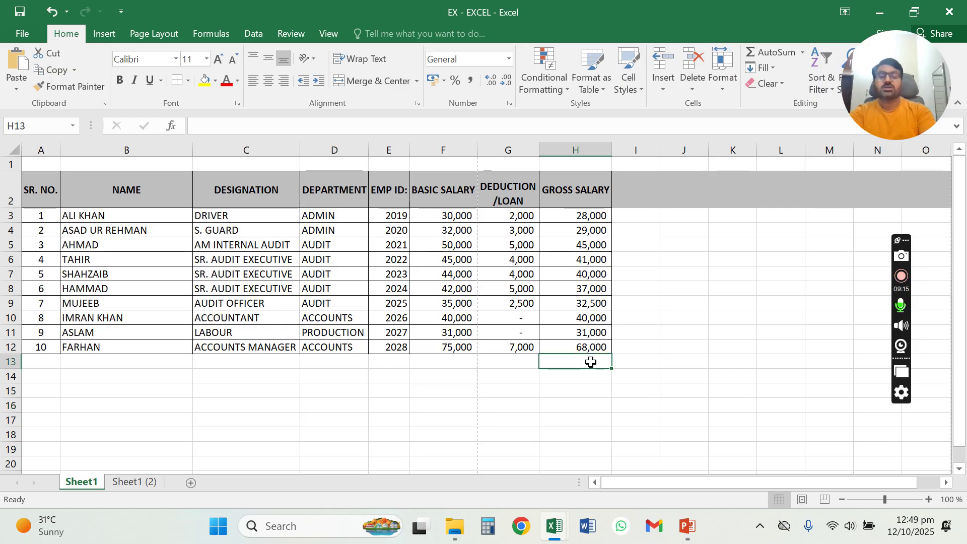
{"action": "type", "text": "="}
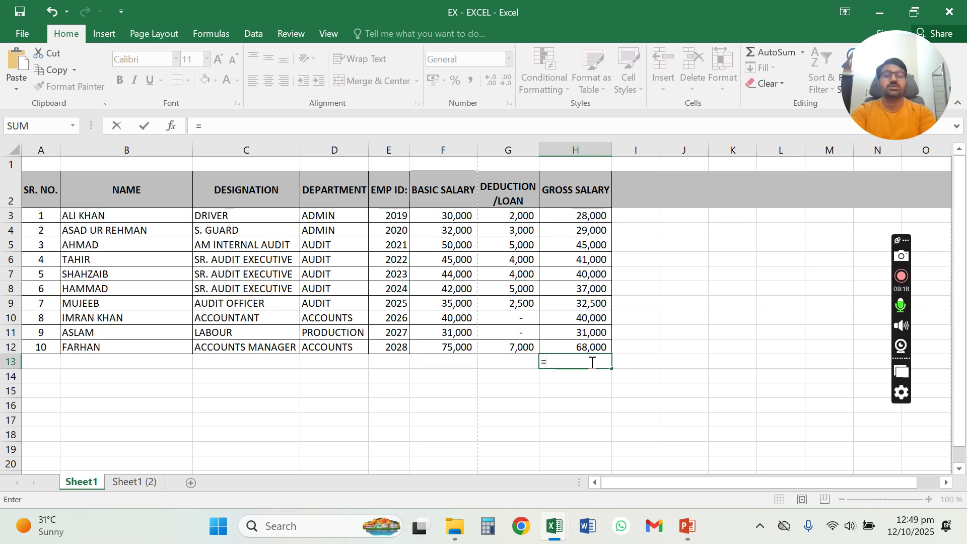
{"action": "type", "text": "SUM"}
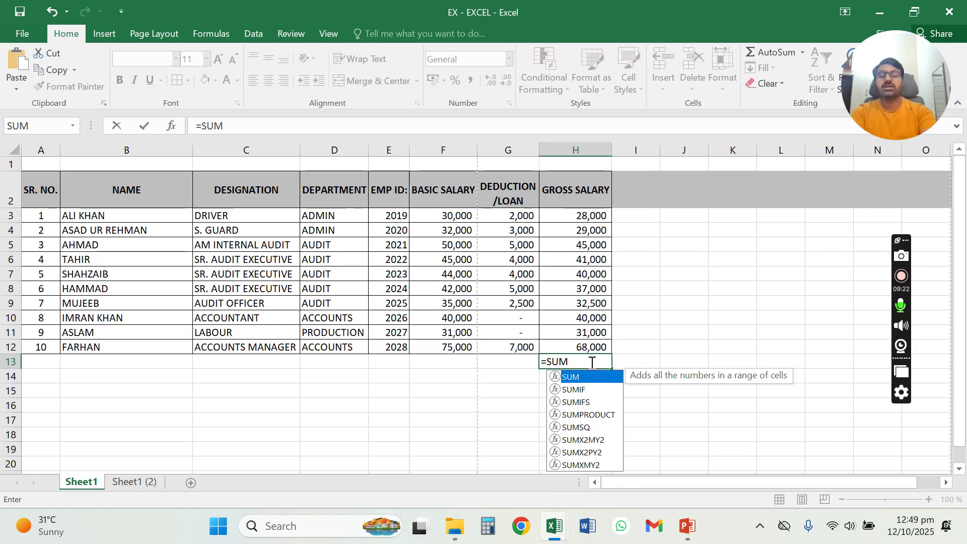
{"action": "type", "text": "("}
{"action": "left_click_drag", "start_coordinate": [579, 215], "coordinate": [584, 345]}
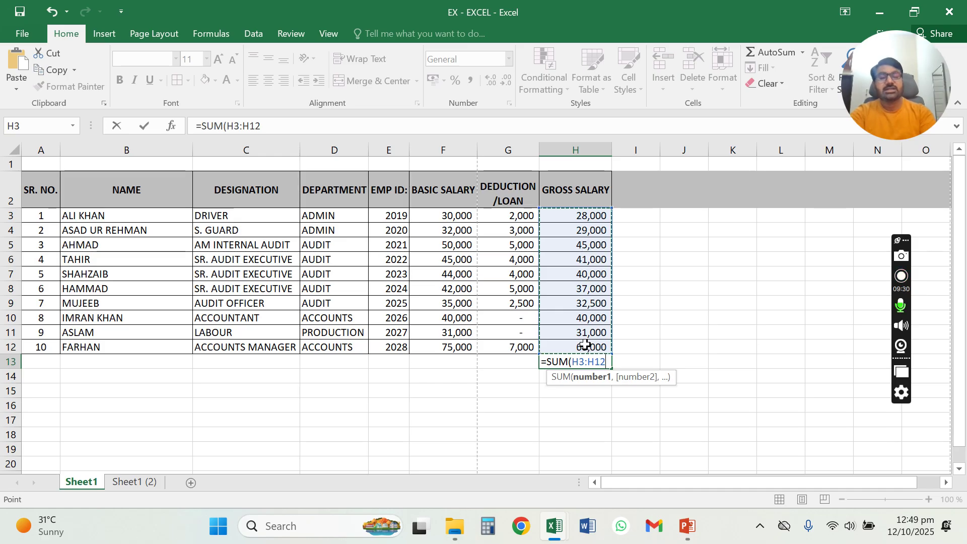
{"action": "type", "text": ")"}
{"action": "key", "text": "Return"}
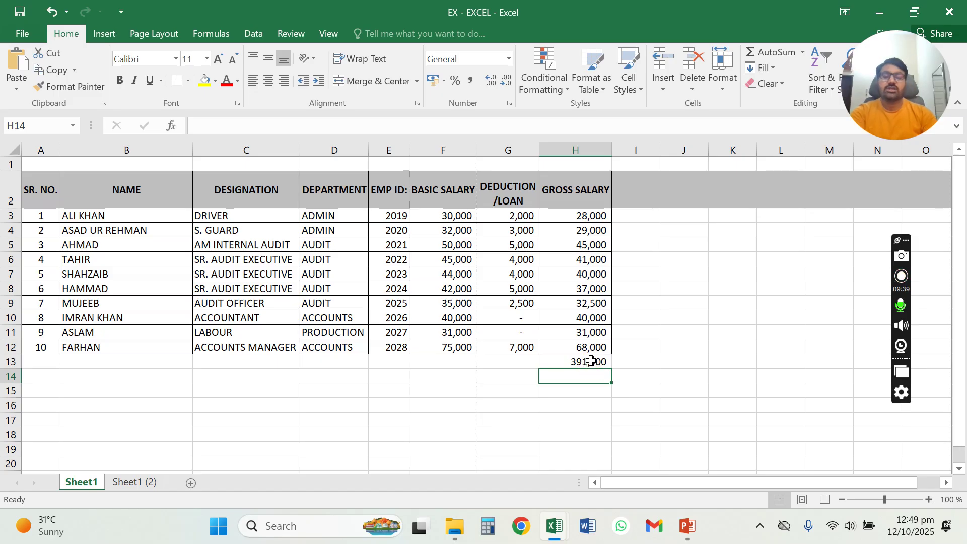
Try adding the gross salaries one cell at a time in H13 with =H3+H4+H5, and abandon the formula
{"action": "left_click", "coordinate": [590, 360]}
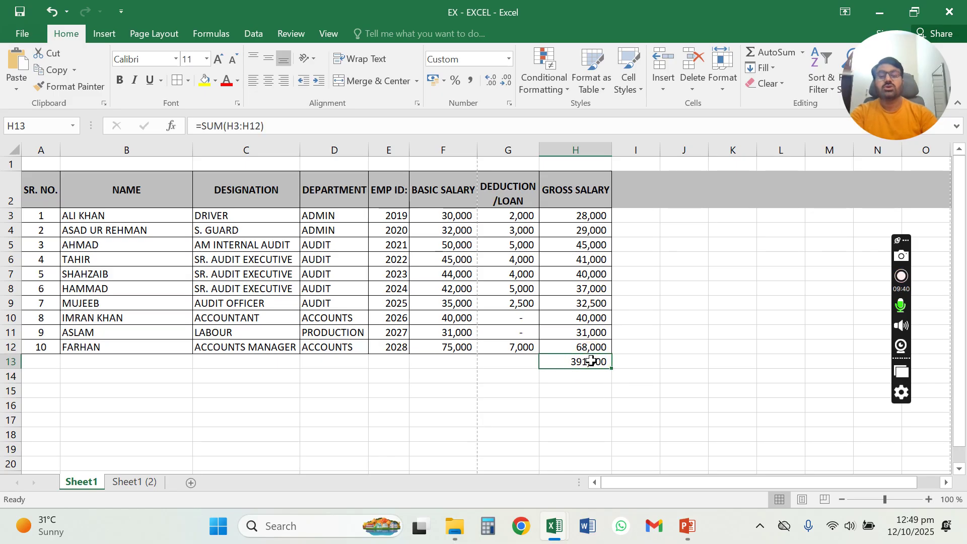
{"action": "type", "text": "="}
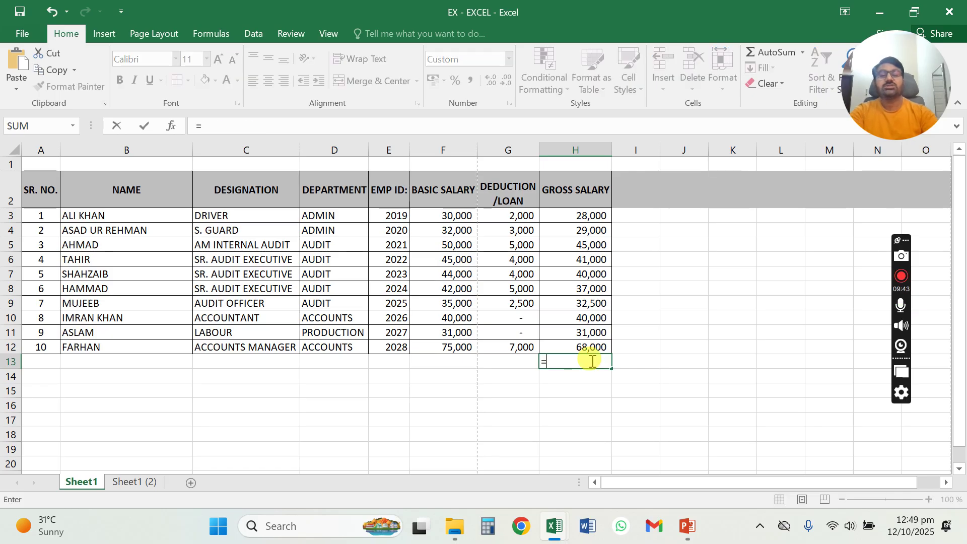
{"action": "left_click", "coordinate": [588, 215]}
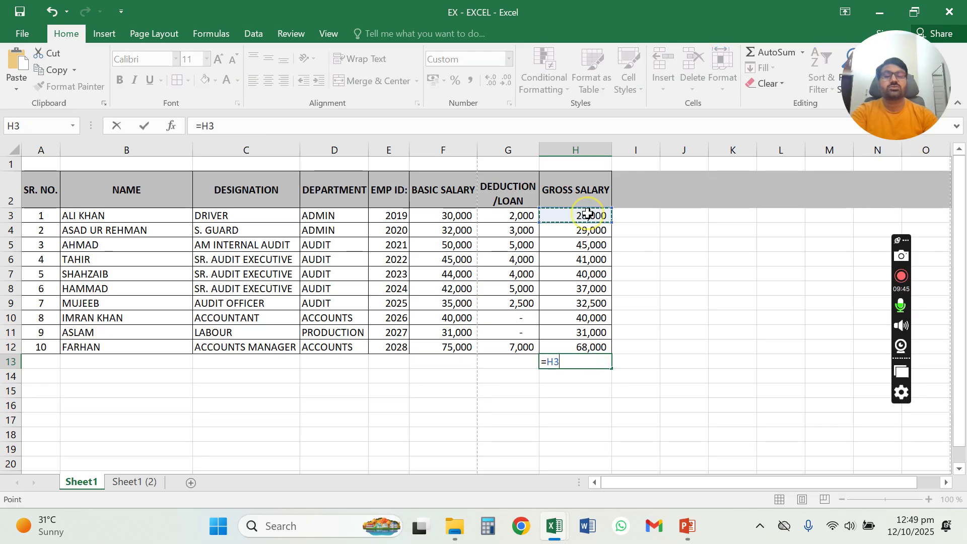
{"action": "type", "text": "+"}
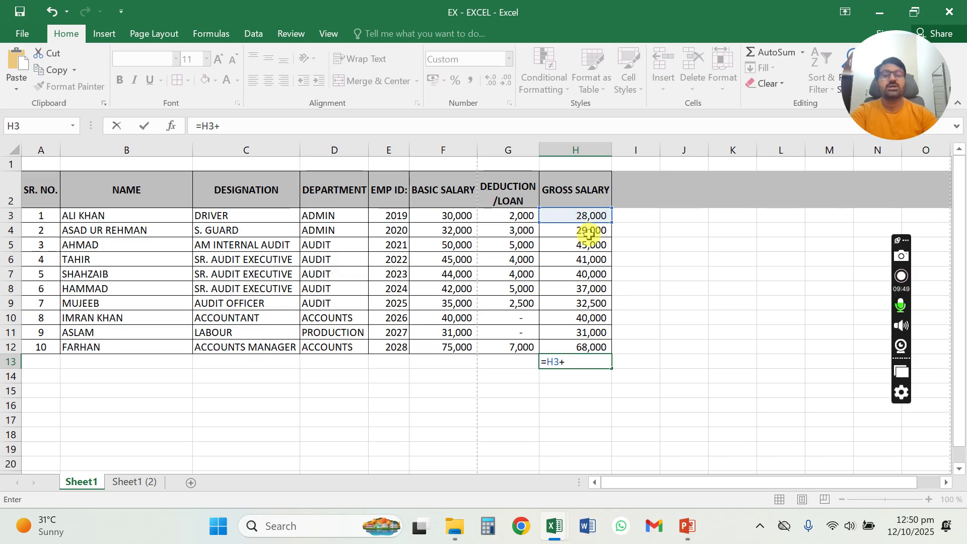
{"action": "left_click", "coordinate": [589, 230]}
{"action": "type", "text": "+"}
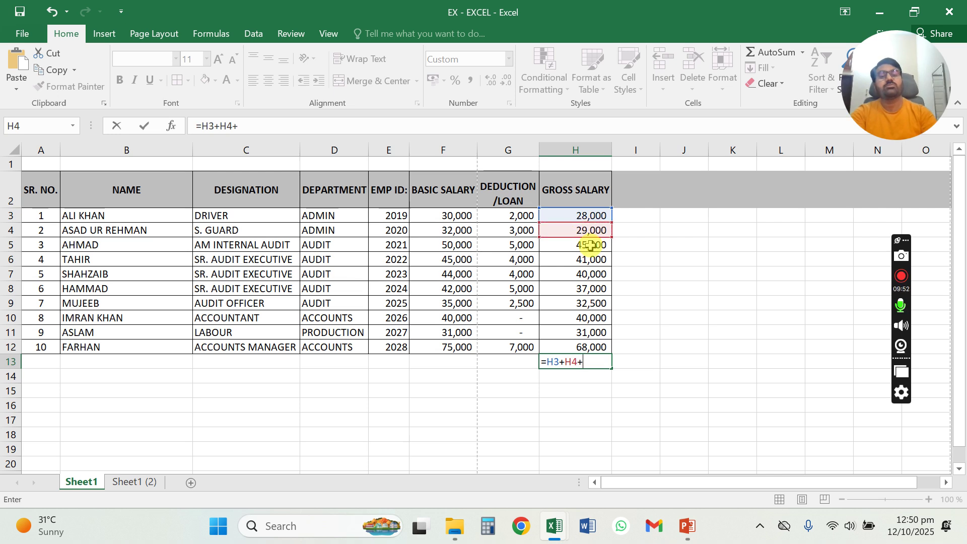
{"action": "left_click", "coordinate": [591, 245]}
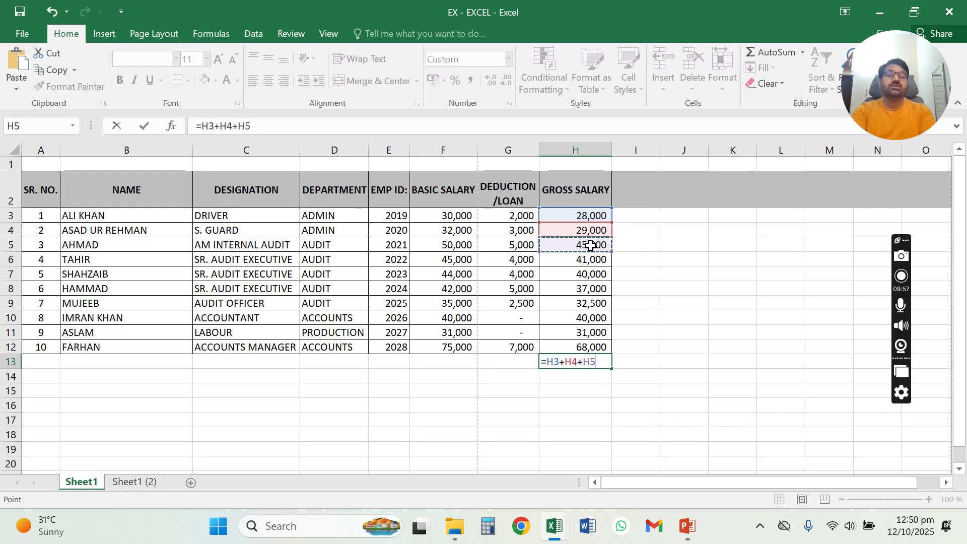
{"action": "key", "text": "BackSpace"}
{"action": "key", "text": "BackSpace"}
{"action": "key", "text": "BackSpace"}
{"action": "key", "text": "BackSpace"}
{"action": "key", "text": "BackSpace"}
{"action": "key", "text": "BackSpace"}
{"action": "key", "text": "BackSpace"}
{"action": "key", "text": "BackSpace"}
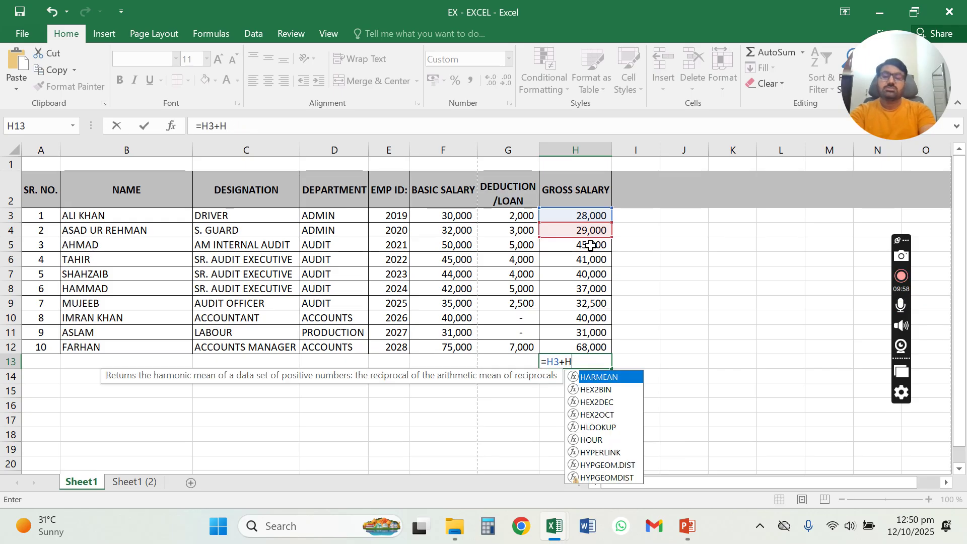
{"action": "key", "text": "BackSpace"}
{"action": "key", "text": "Escape"}
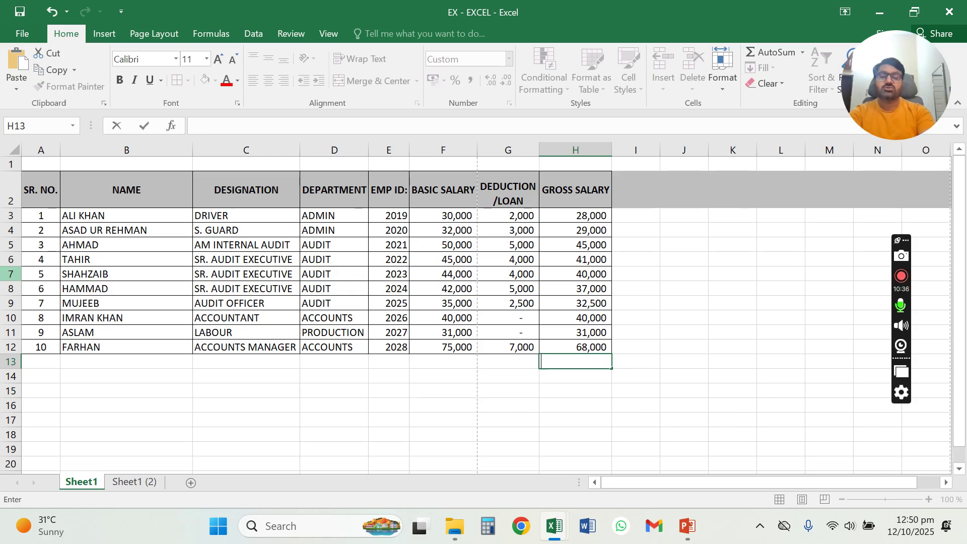
Average the gross salaries in cell H13 with =AVERAGE(H3:H12), and clear the cell again
{"action": "type", "text": "=AV"}
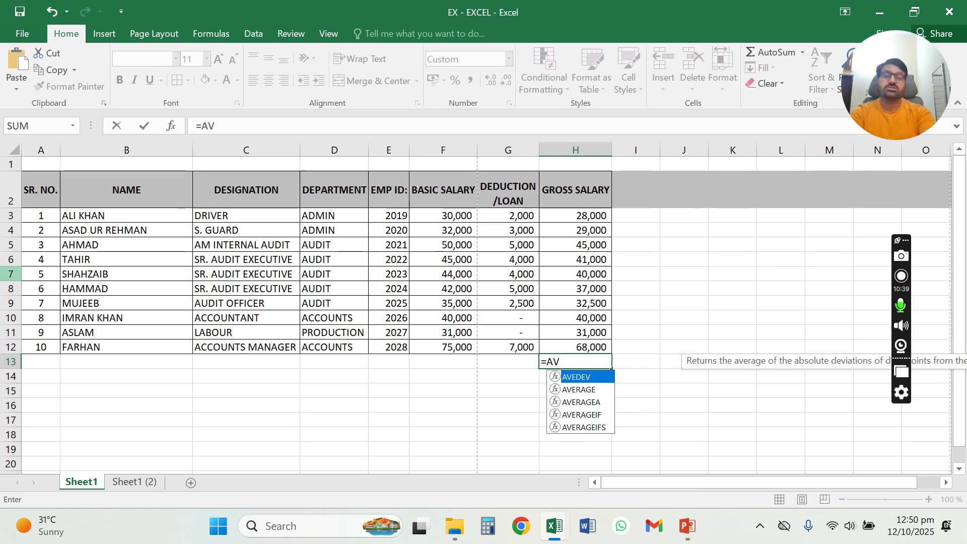
{"action": "key", "text": "Down"}
{"action": "key", "text": "Tab"}
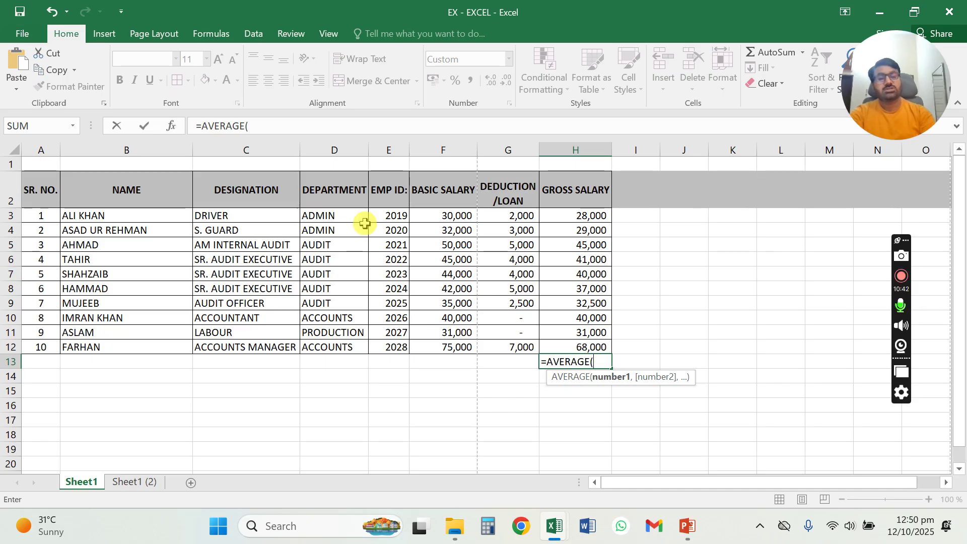
{"action": "left_click_drag", "start_coordinate": [553, 214], "coordinate": [560, 349]}
{"action": "type", "text": ")"}
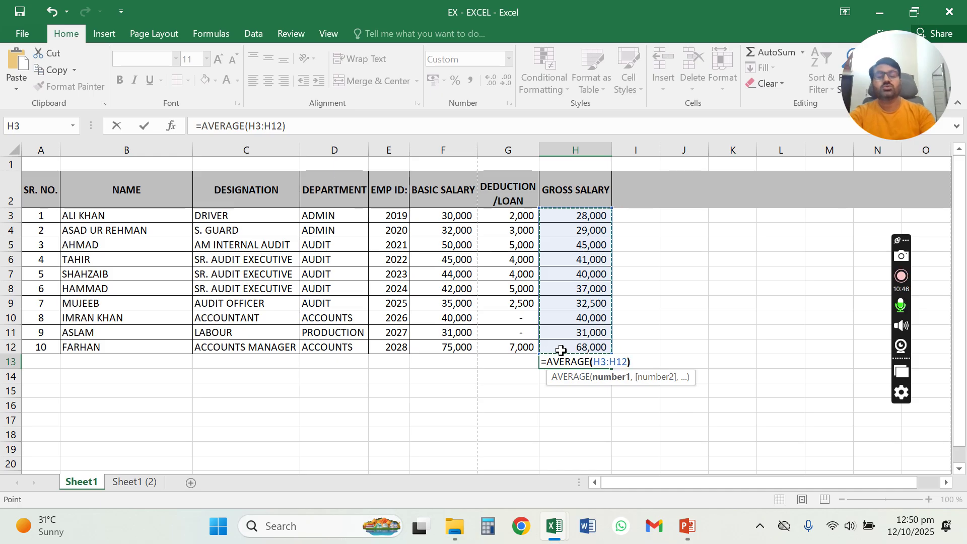
{"action": "key", "text": "Return"}
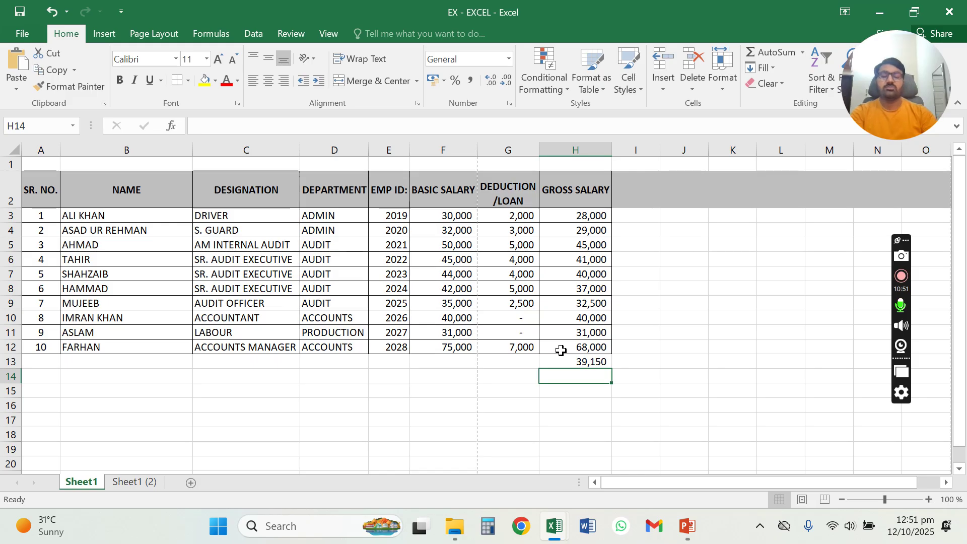
{"action": "key", "text": "Up"}
{"action": "key", "text": "Delete"}
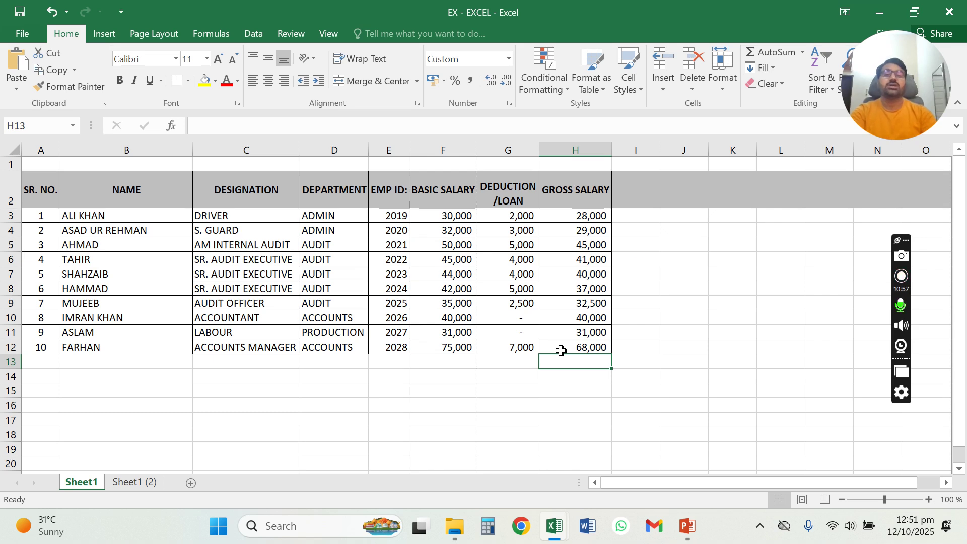
Begin an IF formula in cell I3 that tests whether the gross salary in H3 is greater than 30000
{"action": "left_click", "coordinate": [637, 219]}
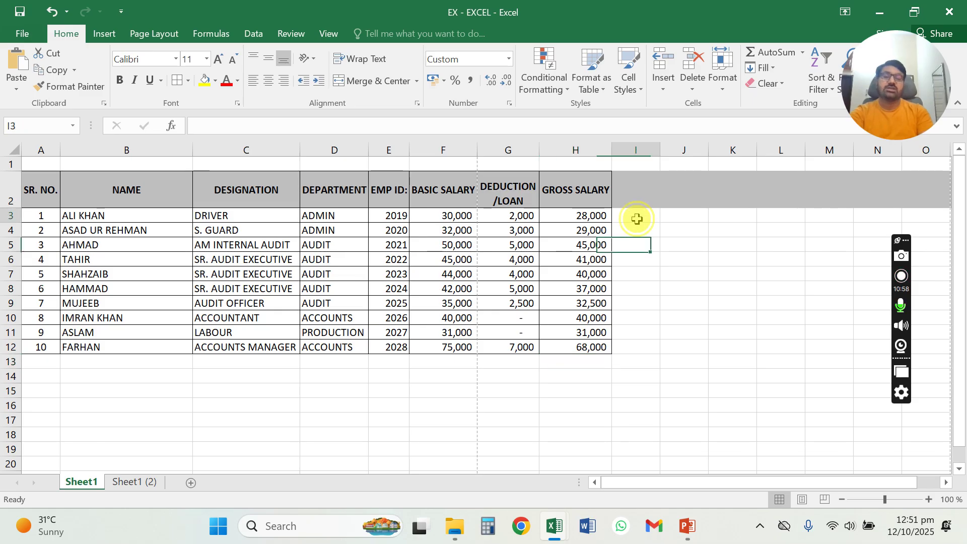
{"action": "type", "text": "="}
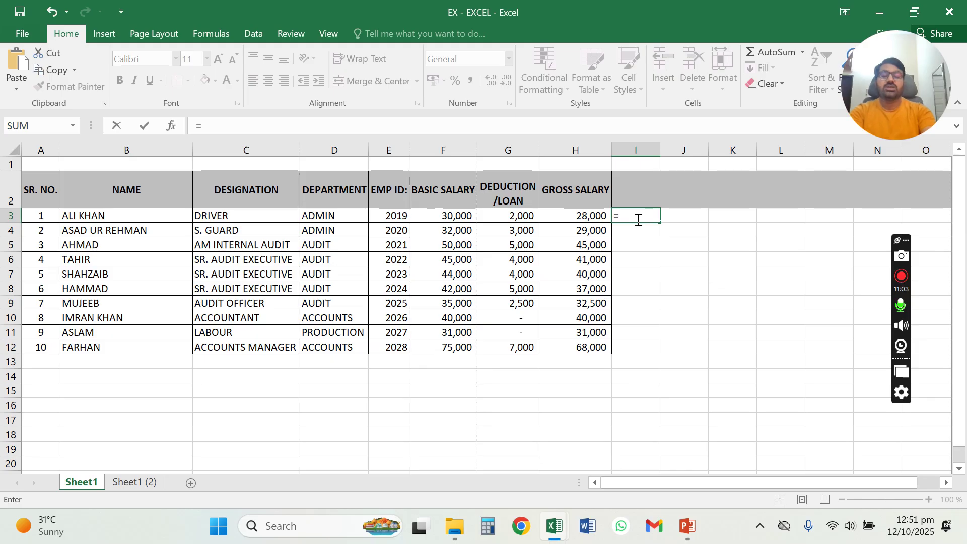
{"action": "type", "text": "IF("}
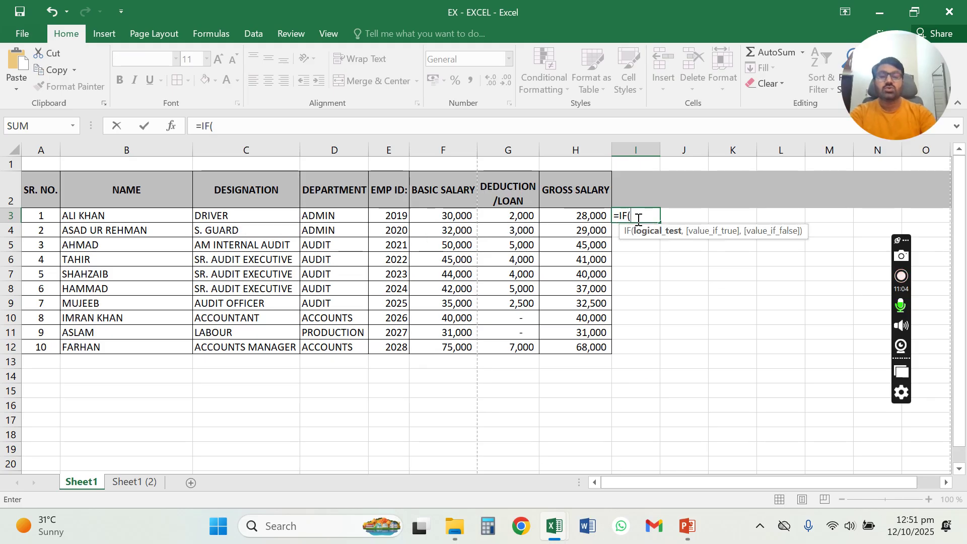
{"action": "left_click", "coordinate": [575, 215]}
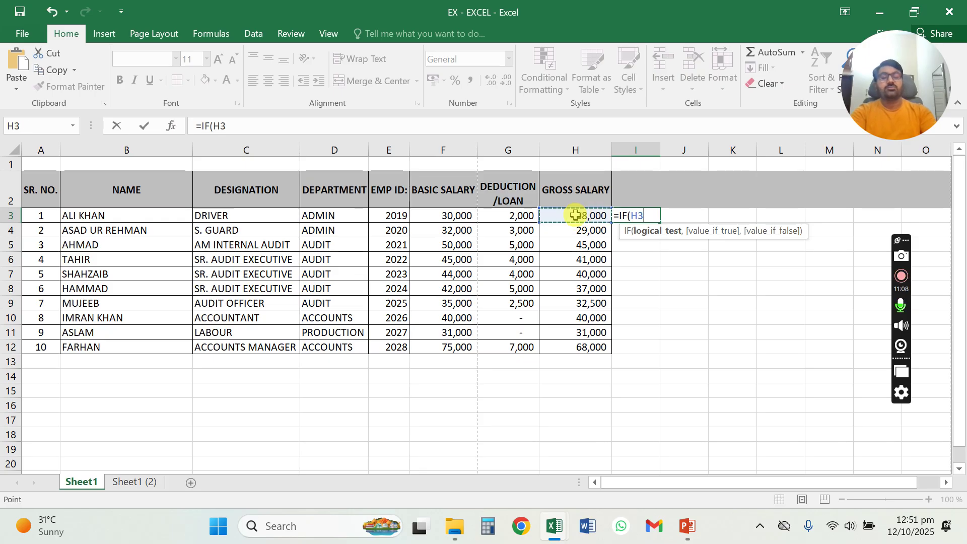
{"action": "type", "text": ">"}
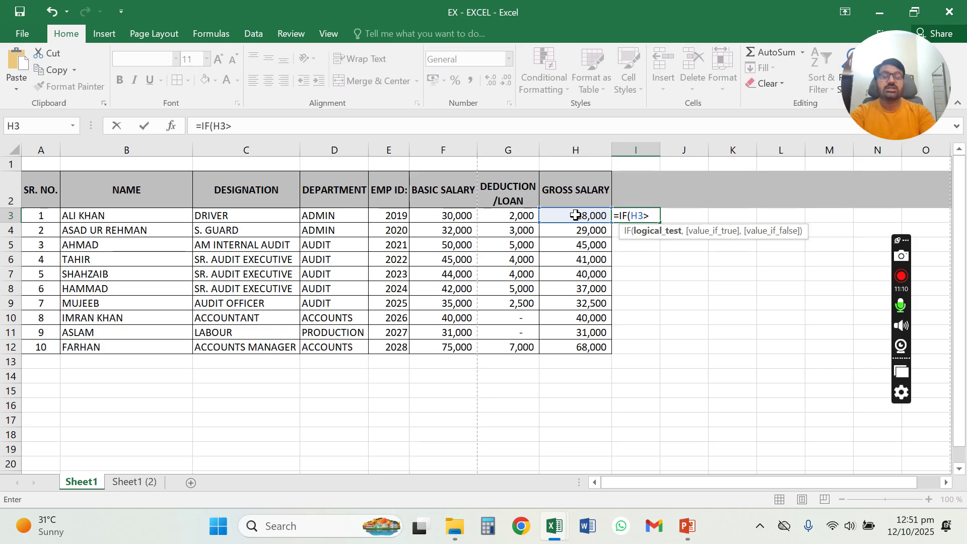
{"action": "type", "text": "3"}
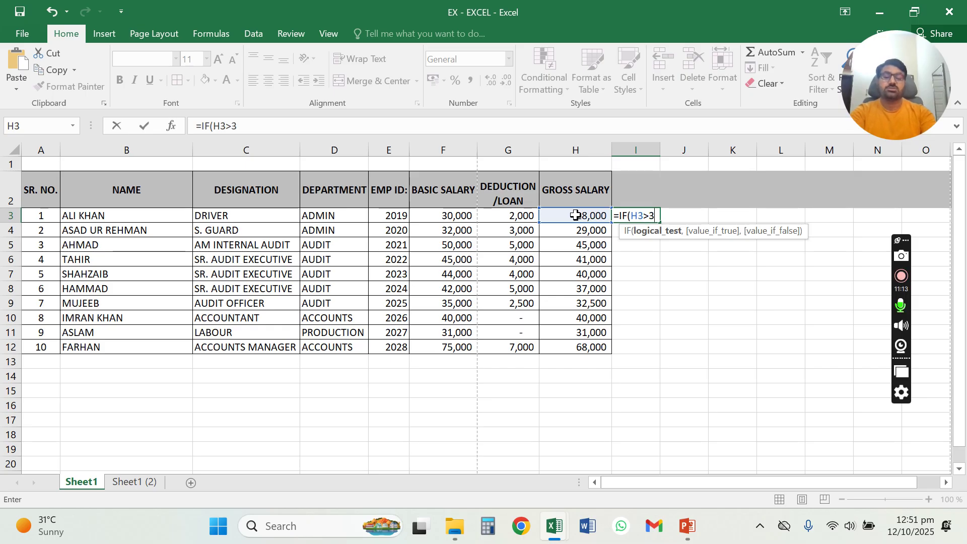
{"action": "type", "text": "0000"}
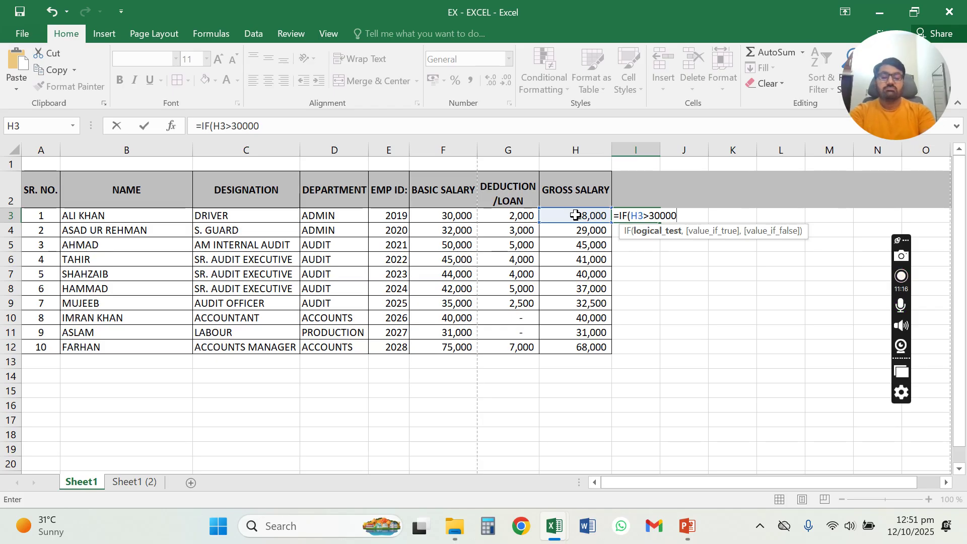
Complete the IF formula in I3 with "PASS" as the true result and "FAIL" as the false result
{"action": "type", "text": ","}
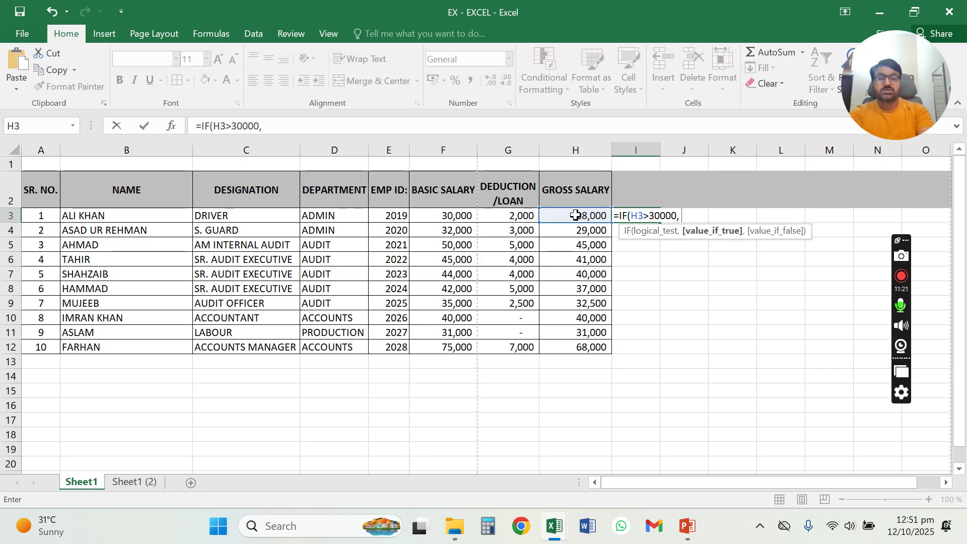
{"action": "type", "text": " \""}
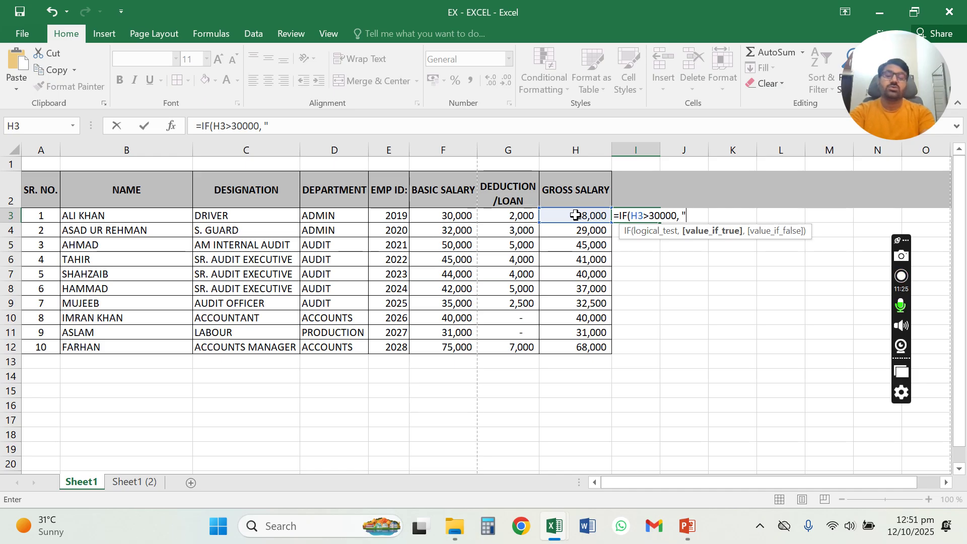
{"action": "type", "text": "PASS"}
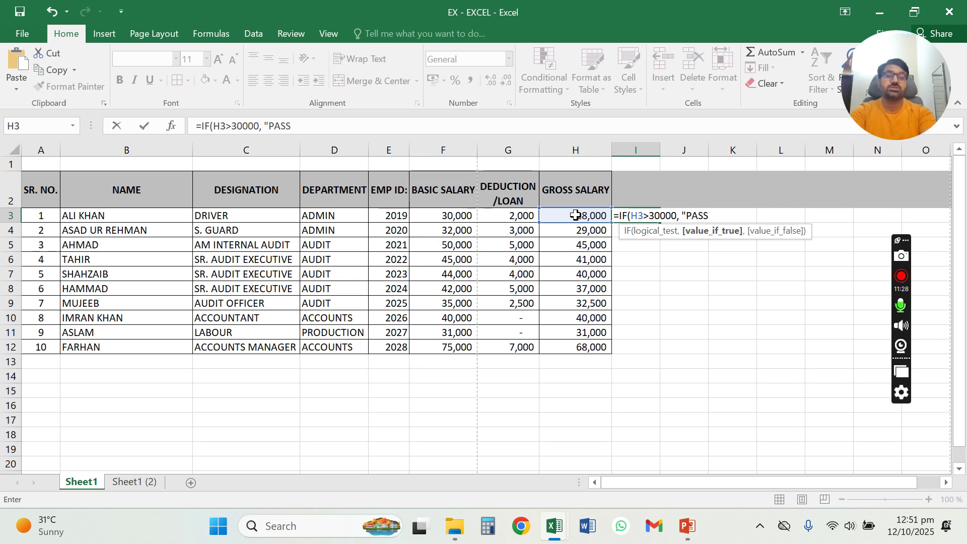
{"action": "type", "text": "\""}
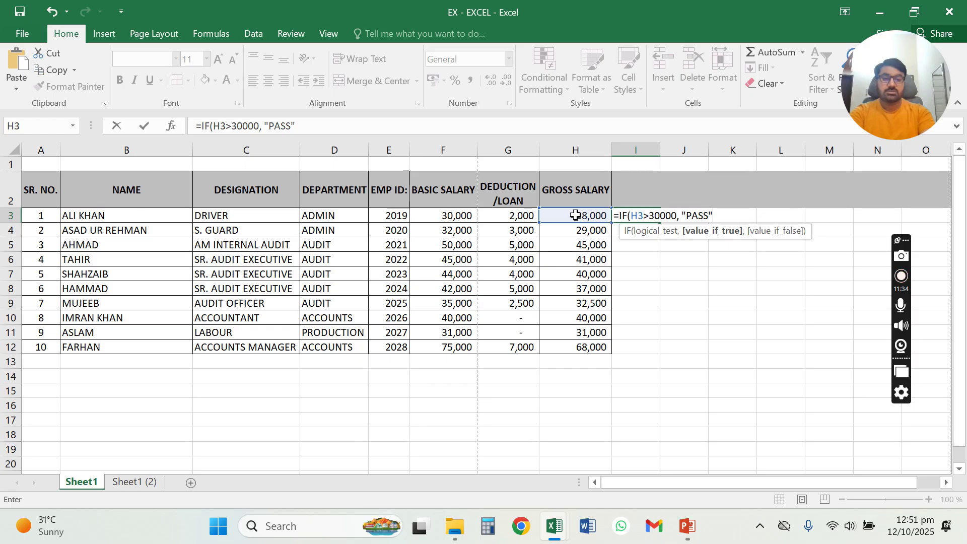
{"action": "type", "text": ","}
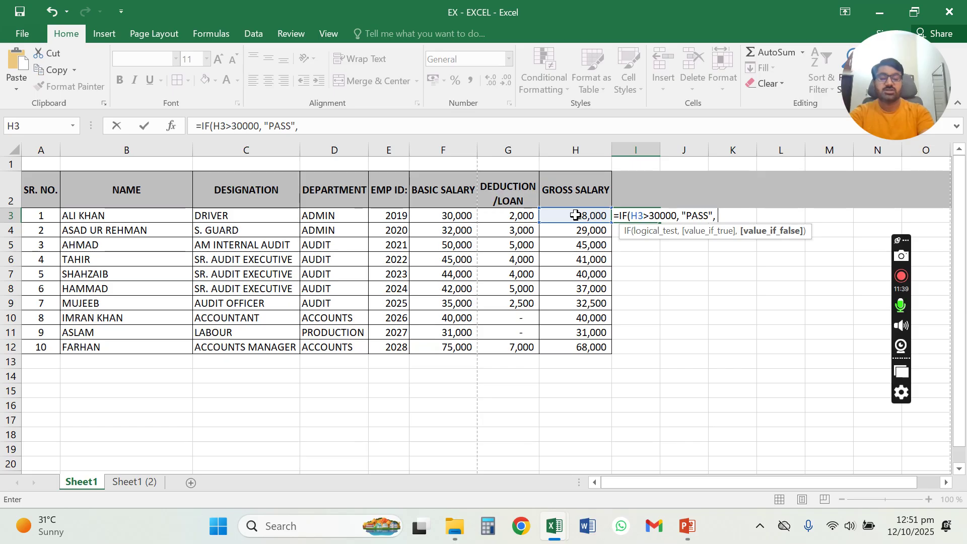
{"action": "type", "text": " \""}
{"action": "type", "text": "FAIS"}
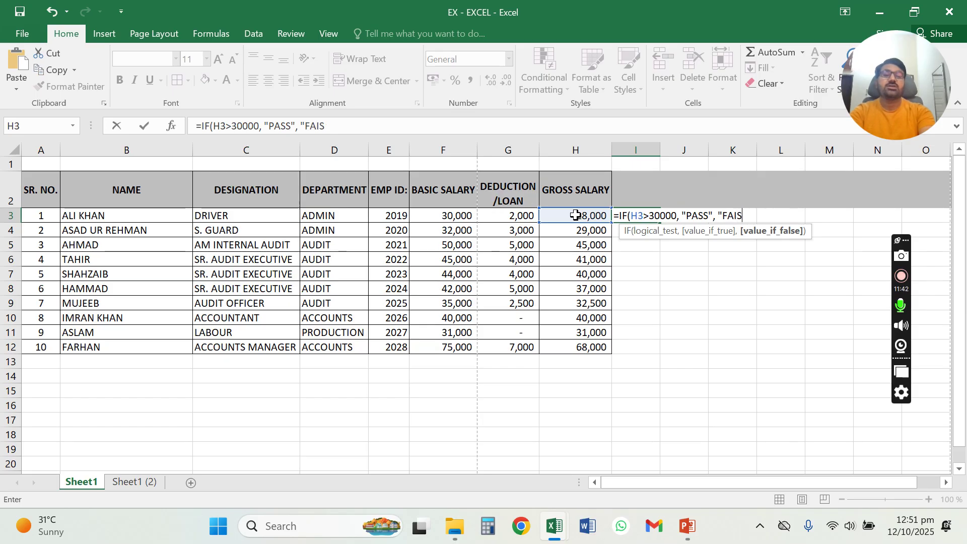
{"action": "key", "text": "BackSpace"}
{"action": "type", "text": "L"}
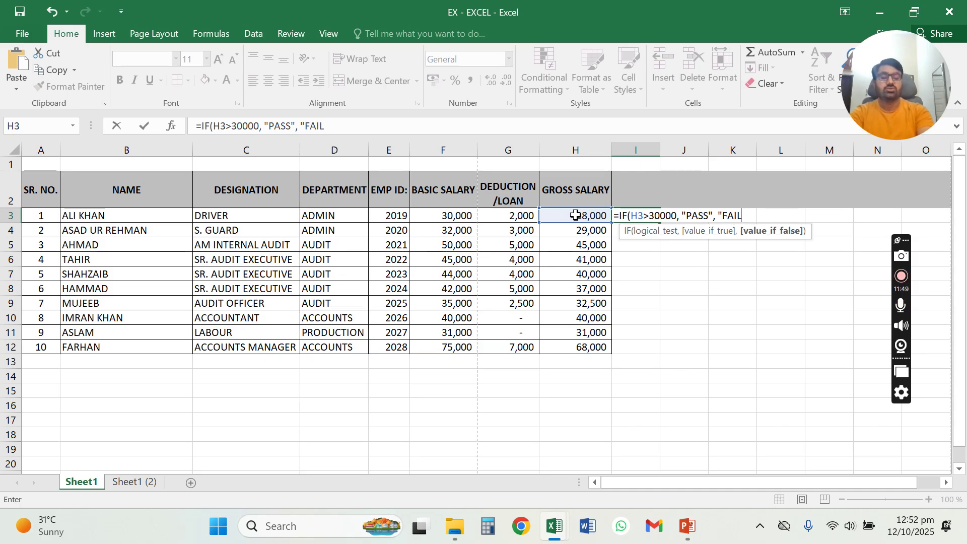
{"action": "type", "text": "\")"}
{"action": "key", "text": "Return"}
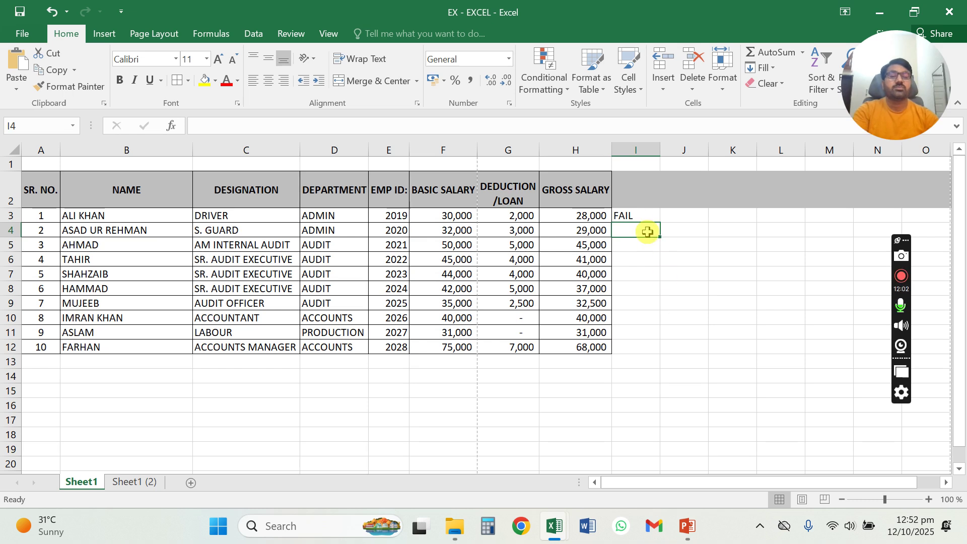
Fill the IF formula from I3 down to I12, and clear the PASS/FAIL results from column I again
{"action": "left_click", "coordinate": [638, 215]}
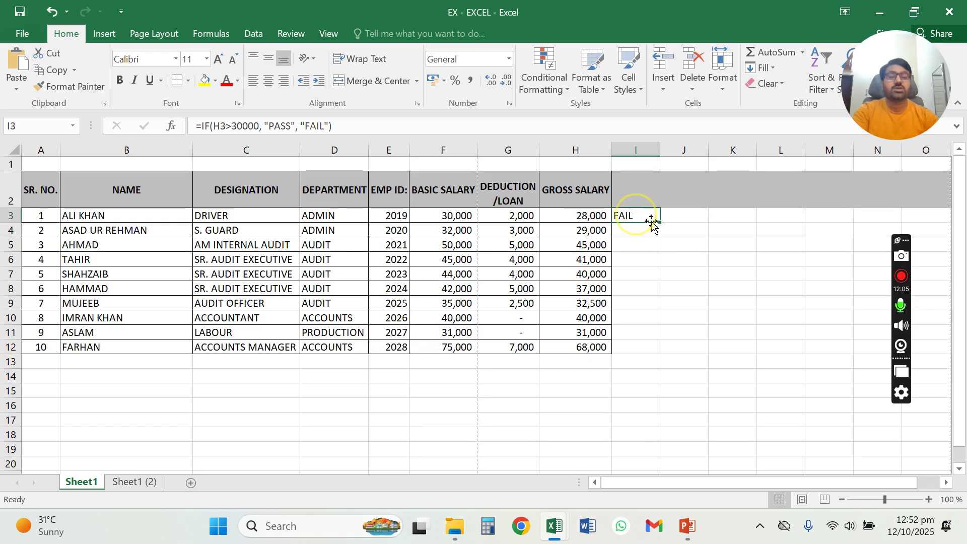
{"action": "left_click_drag", "start_coordinate": [657, 220], "coordinate": [653, 352]}
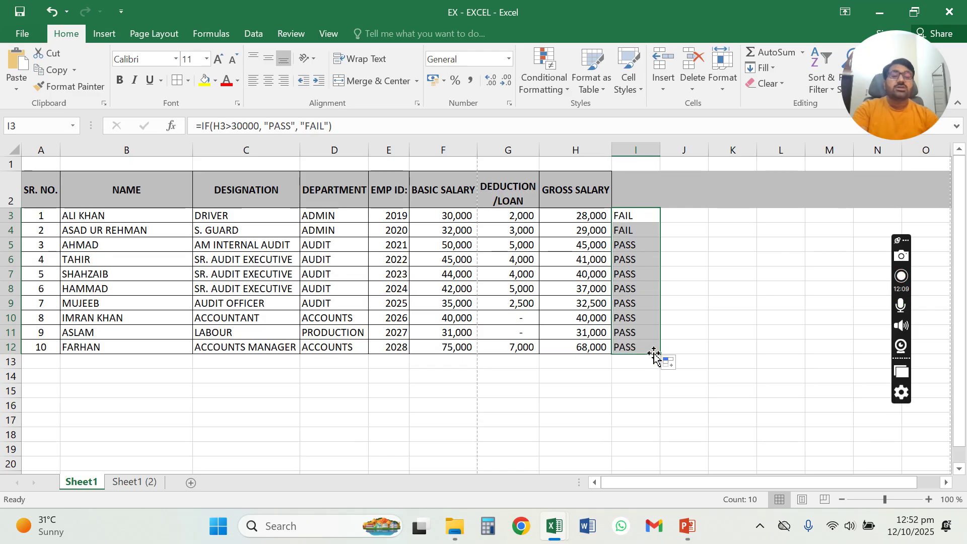
{"action": "left_click", "coordinate": [588, 232]}
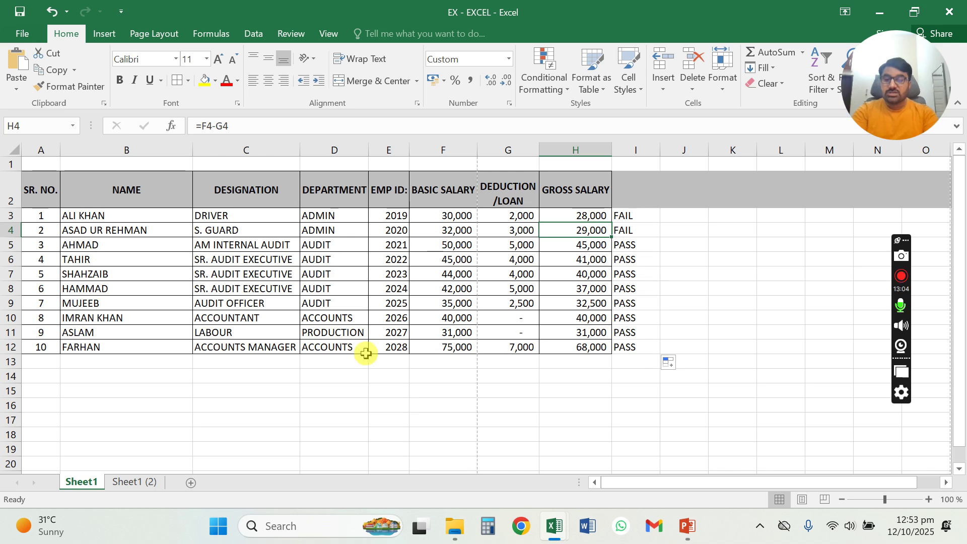
{"action": "left_click_drag", "start_coordinate": [637, 214], "coordinate": [632, 357]}
{"action": "key", "text": "Delete"}
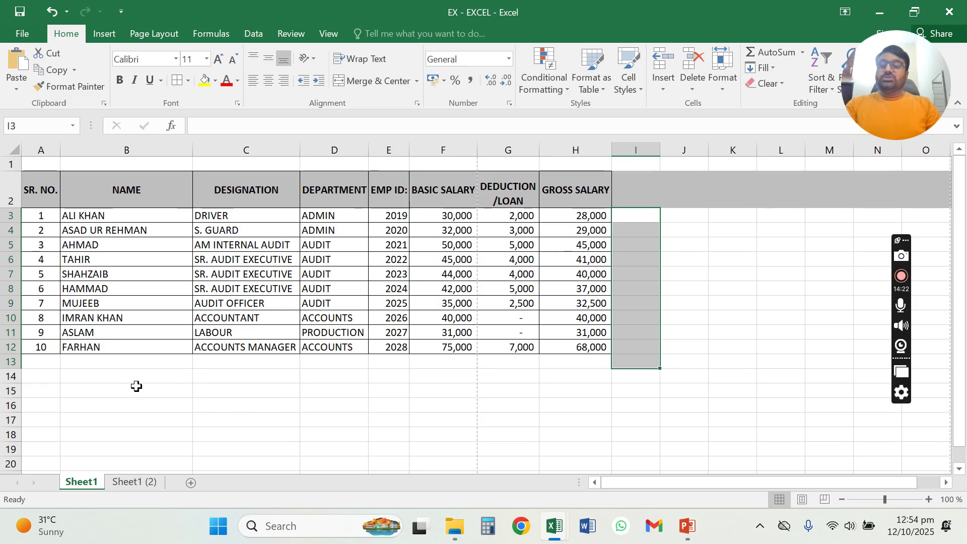
Look up the designation for the name in B16 by entering =VLOOKUP(B16,B3:H12,2,FALSE) in cell C16
{"action": "left_click", "coordinate": [226, 379]}
{"action": "left_click", "coordinate": [231, 399]}
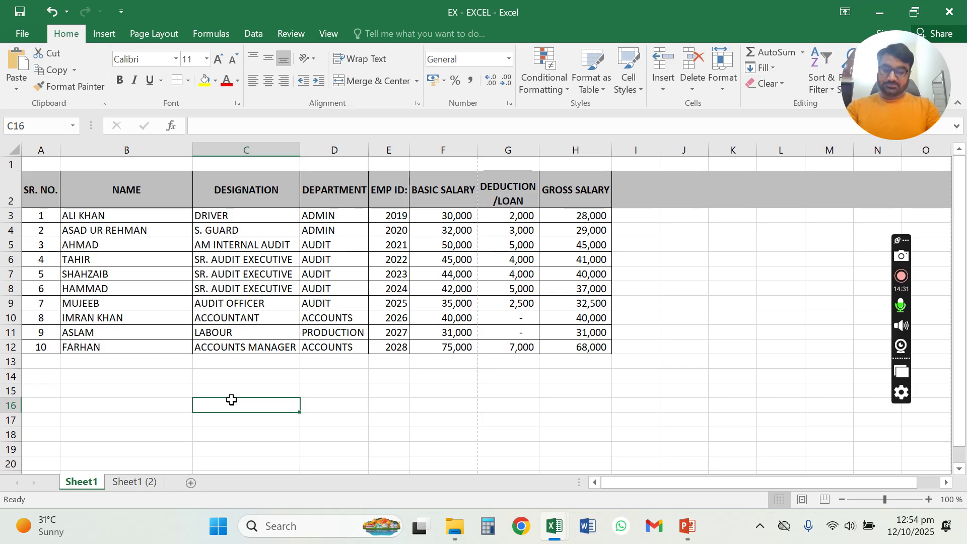
{"action": "type", "text": "=VL"}
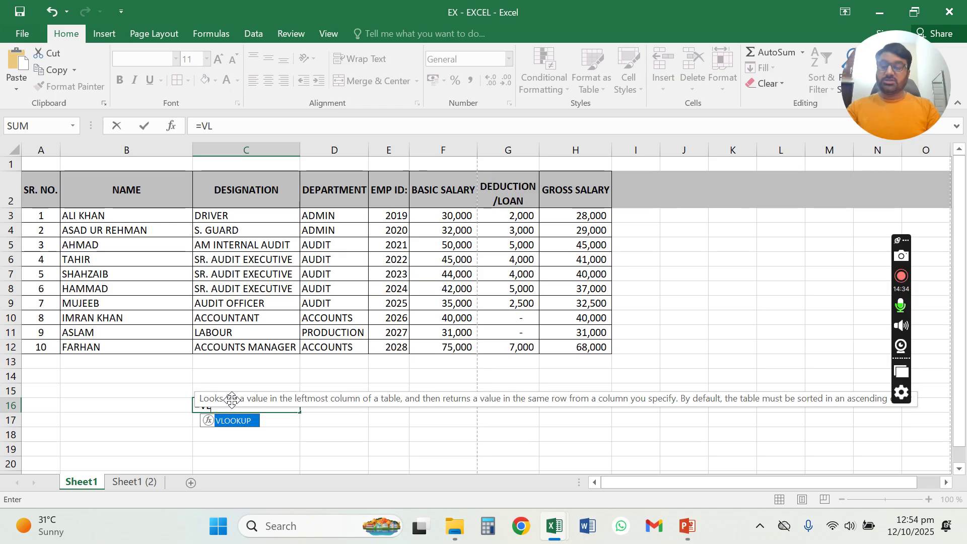
{"action": "key", "text": "Tab"}
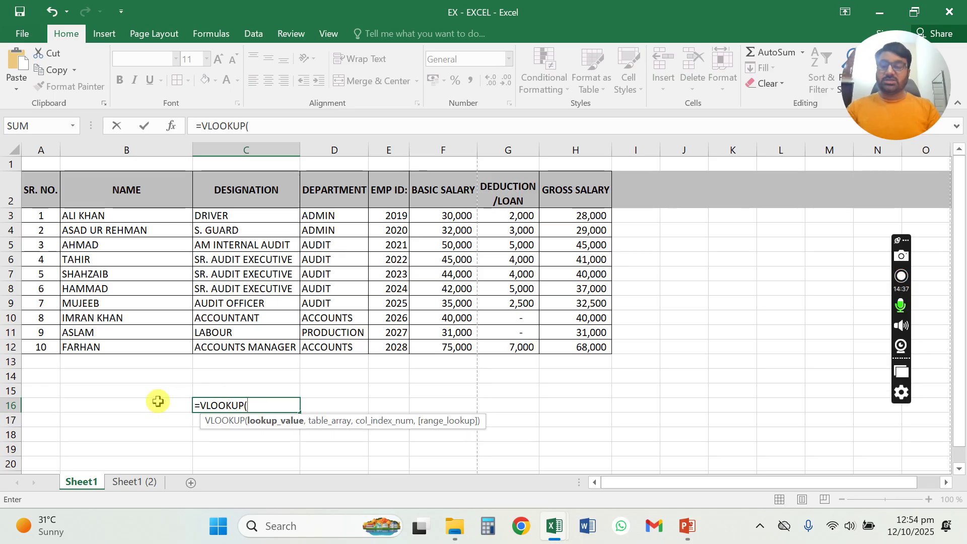
{"action": "left_click", "coordinate": [133, 409]}
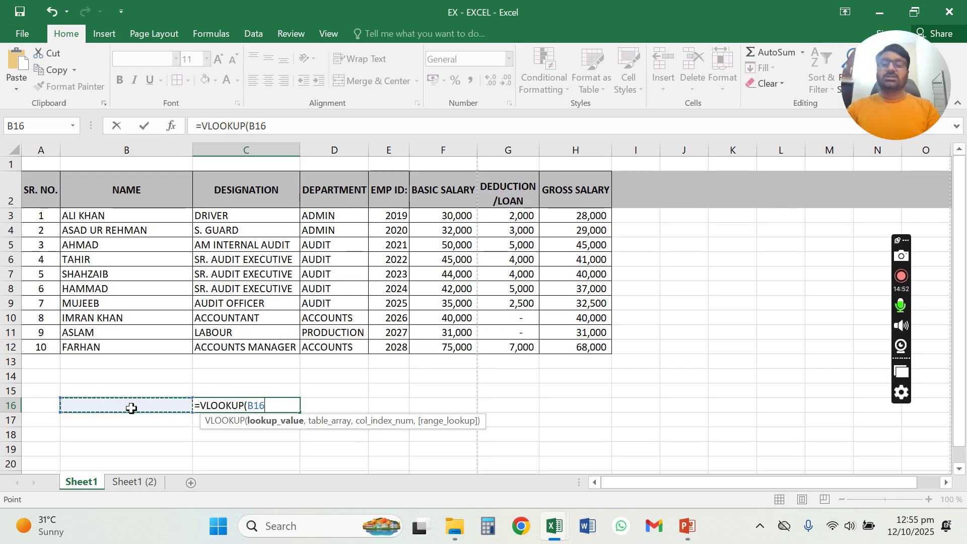
{"action": "type", "text": ","}
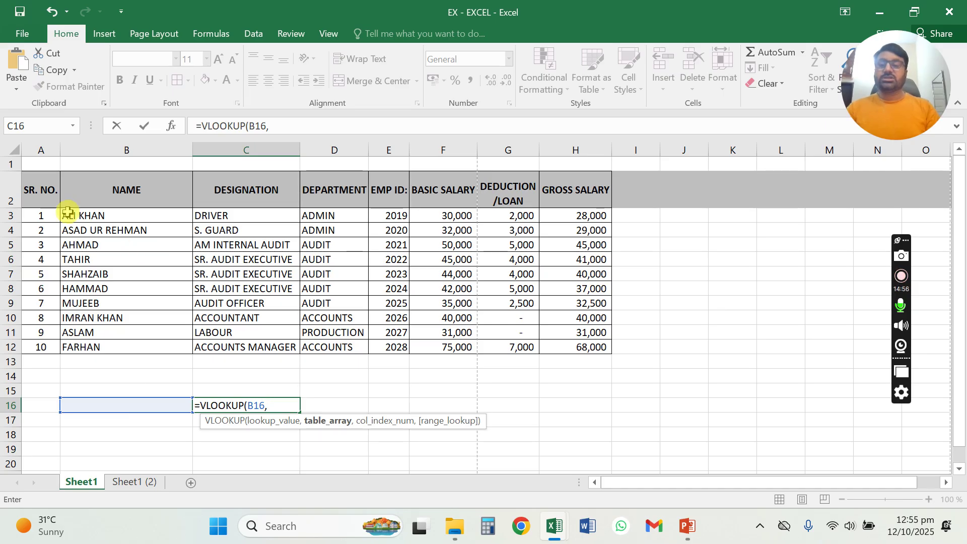
{"action": "left_click_drag", "start_coordinate": [73, 213], "coordinate": [576, 352]}
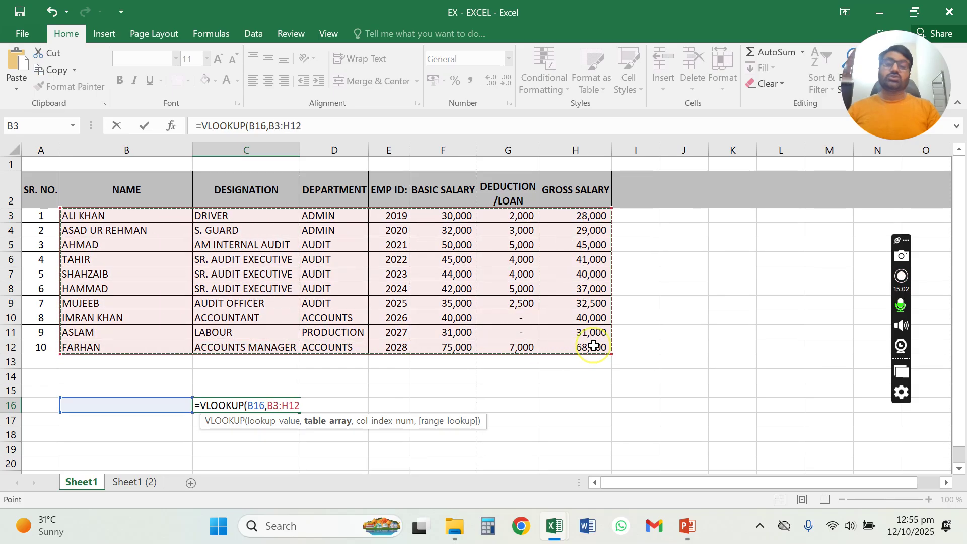
{"action": "type", "text": ","}
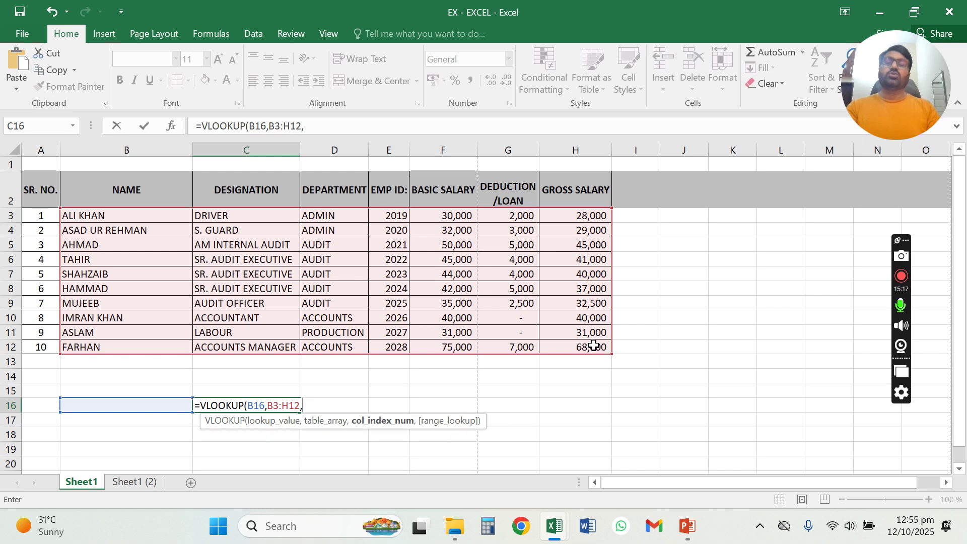
{"action": "type", "text": "2"}
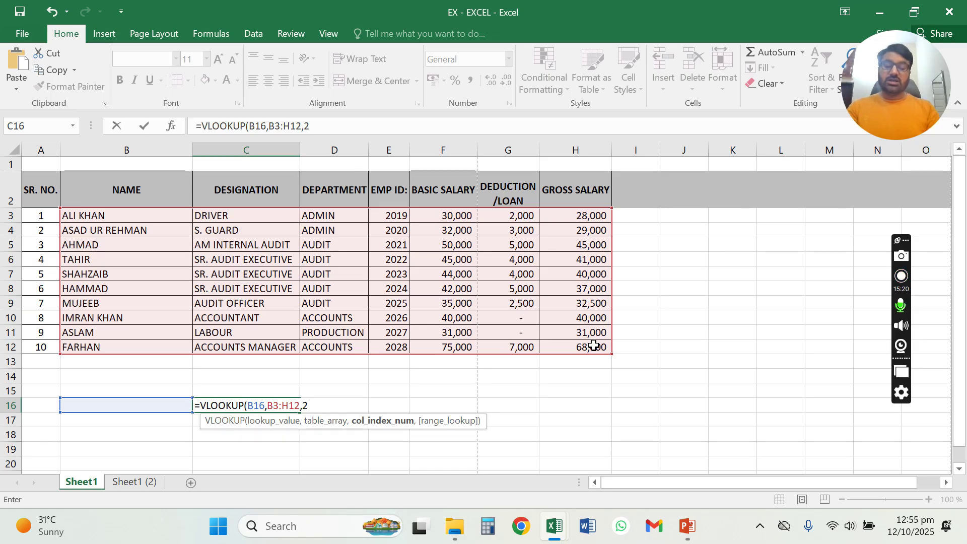
{"action": "type", "text": ","}
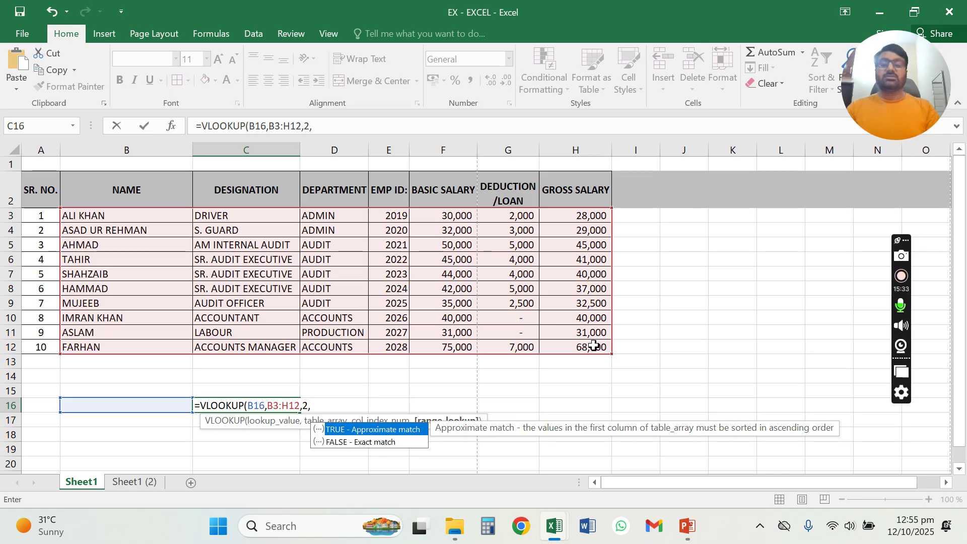
{"action": "double_click", "coordinate": [359, 442]}
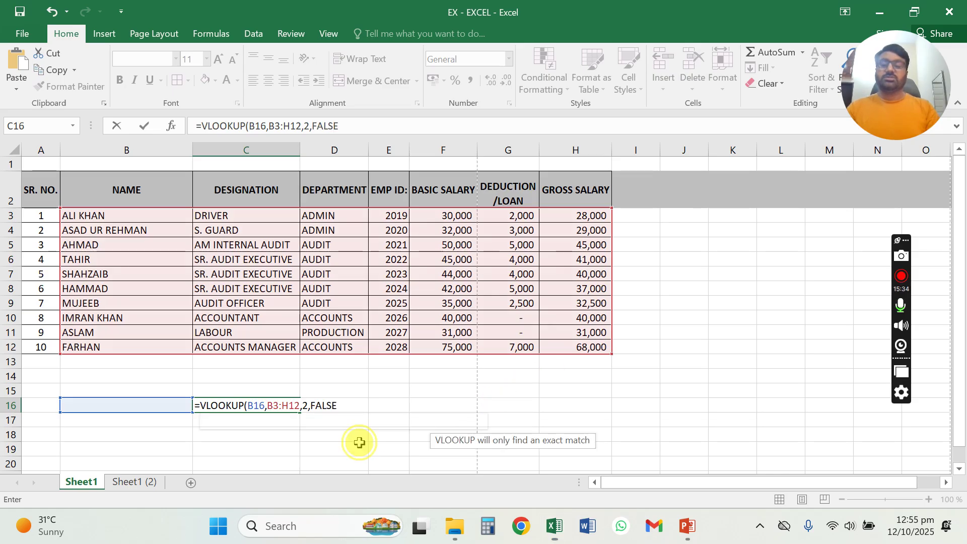
{"action": "type", "text": ")"}
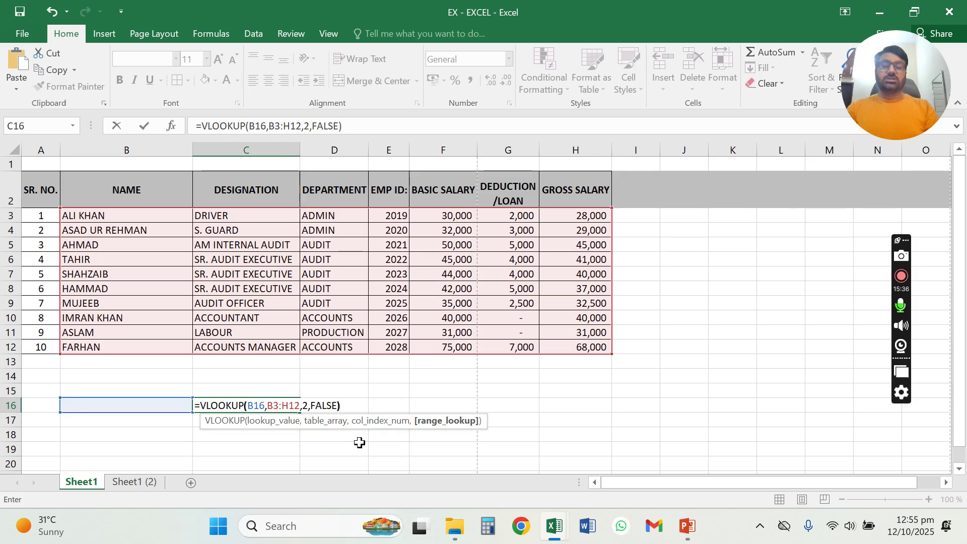
{"action": "key", "text": "Return"}
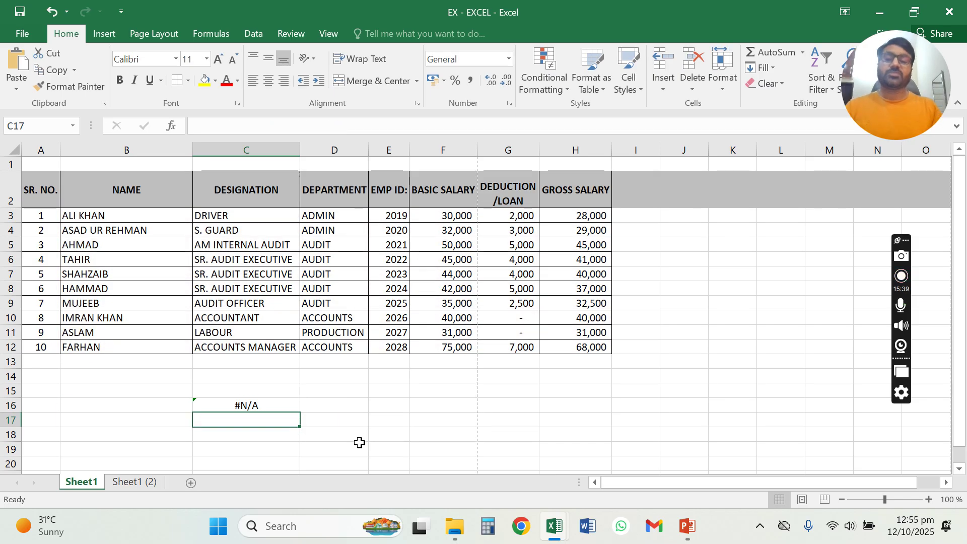
Enter the employee name from B8 in cell B16 as the lookup value, and select that employee's row A8:H8 for comparison
{"action": "left_click_drag", "start_coordinate": [225, 413], "coordinate": [162, 400]}
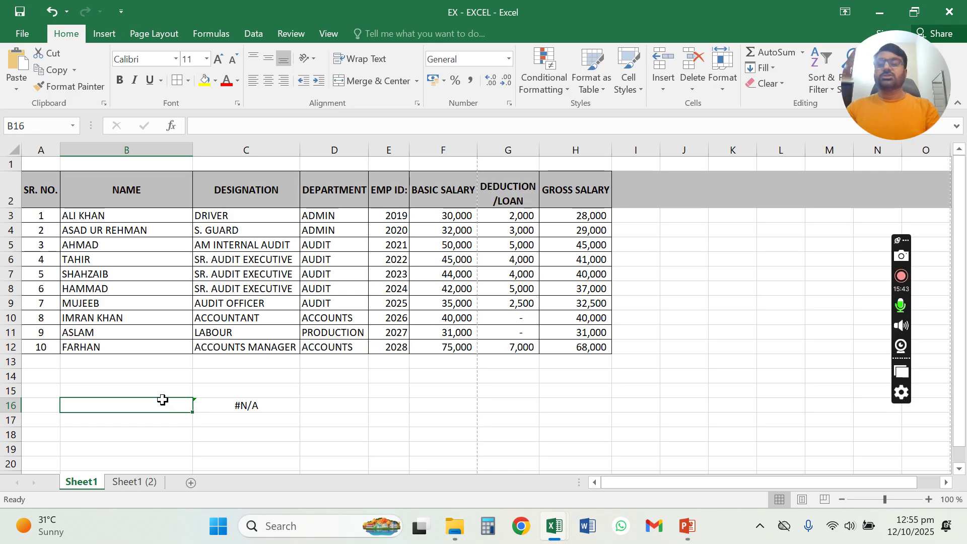
{"action": "type", "text": "HAMMAD"}
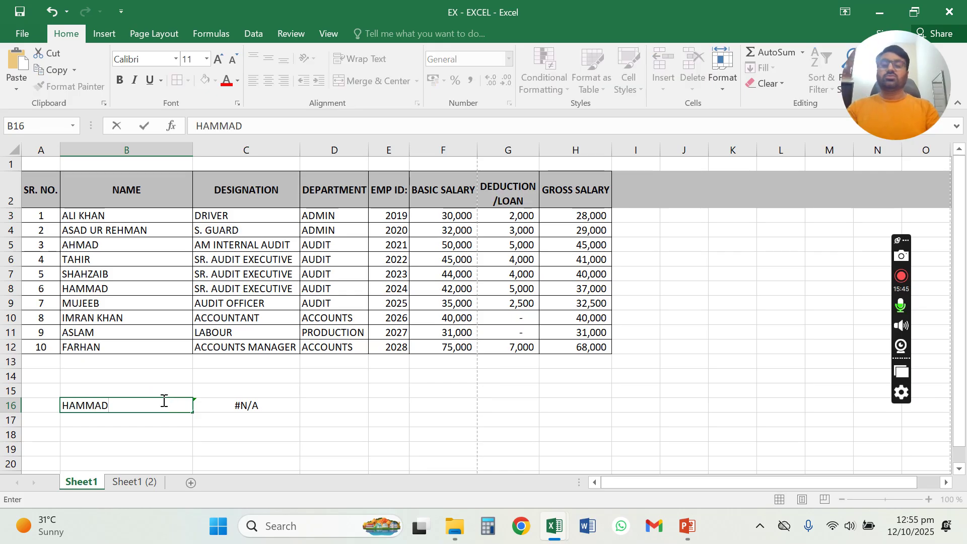
{"action": "key", "text": "Return"}
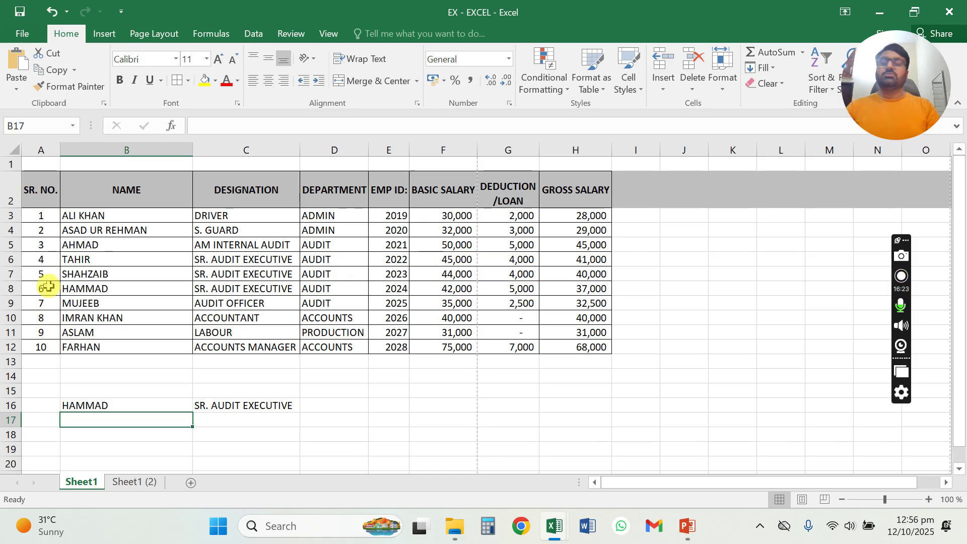
{"action": "left_click_drag", "start_coordinate": [38, 289], "coordinate": [561, 283]}
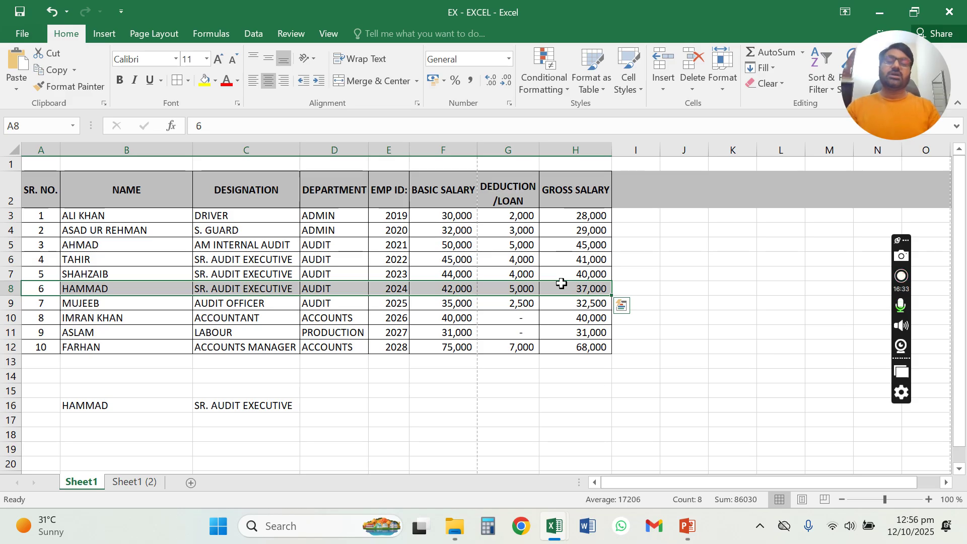
On Sheet1 (2), inspect the gross salary formula in H16 and enter the employee name from B11 in the salary slip's cell B16
{"action": "left_click", "coordinate": [251, 418]}
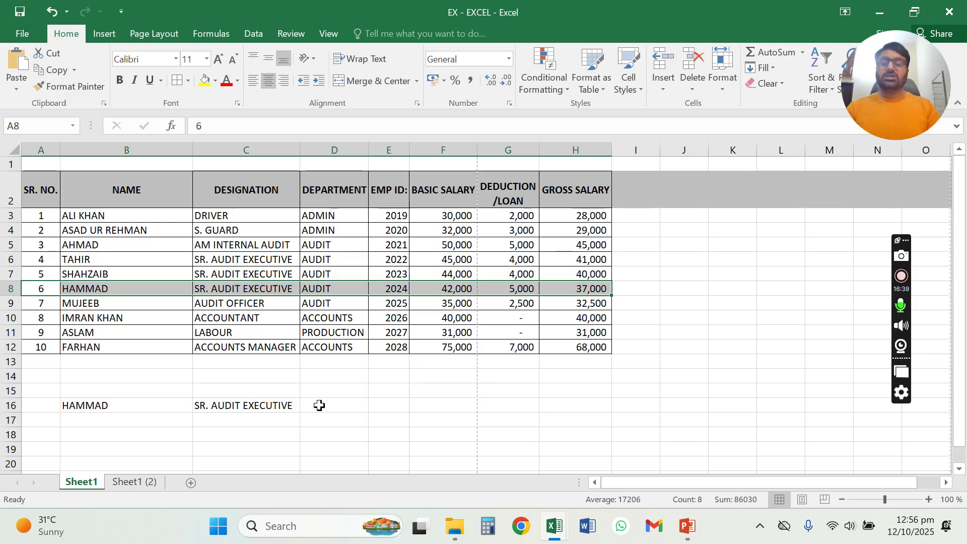
{"action": "left_click", "coordinate": [136, 482]}
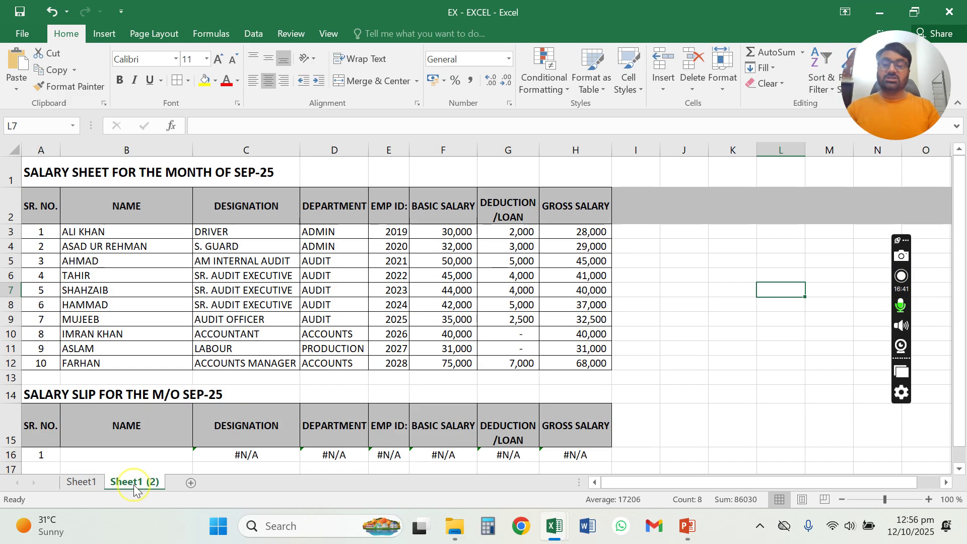
{"action": "scroll", "coordinate": [400, 373], "scroll_direction": "down", "scroll_amount": 2}
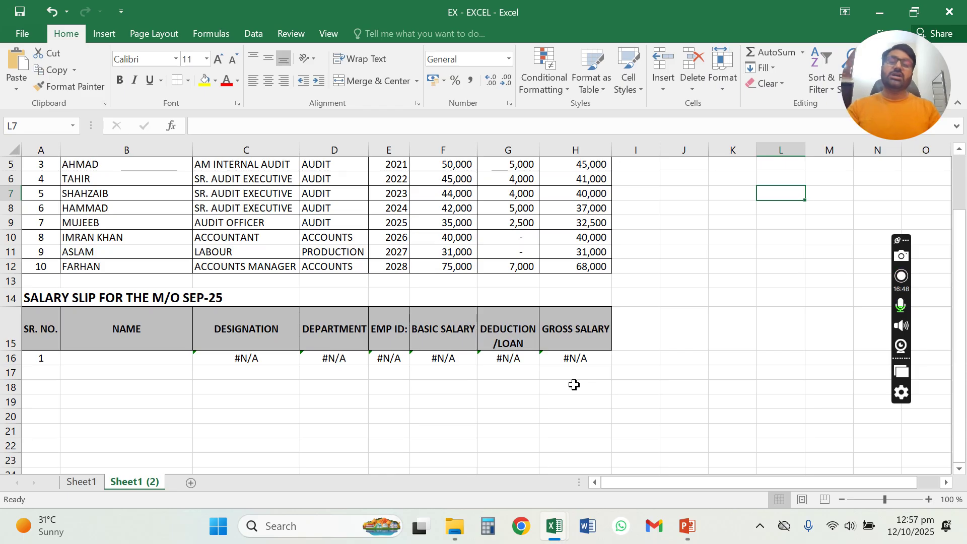
{"action": "left_click", "coordinate": [582, 359]}
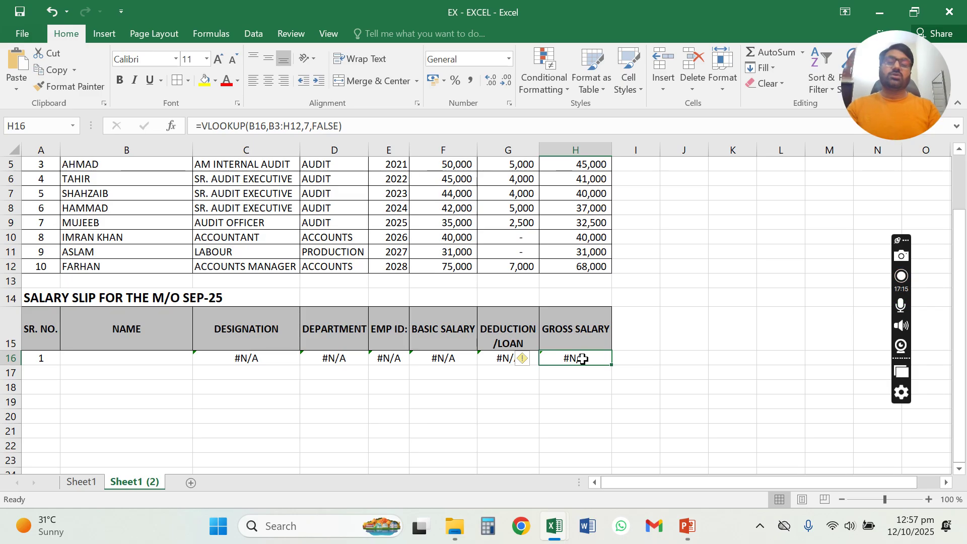
{"action": "left_click", "coordinate": [97, 359]}
{"action": "type", "text": "ASLAM"}
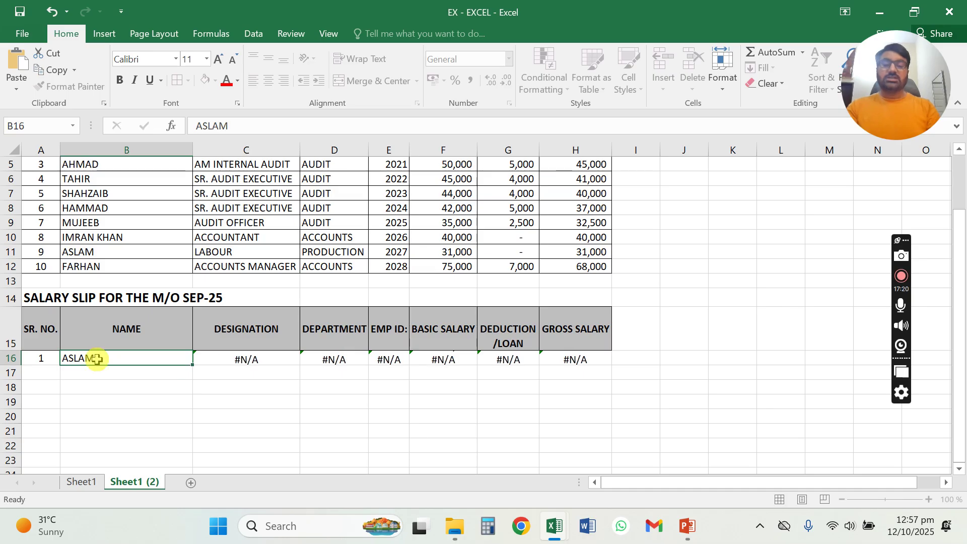
{"action": "key", "text": "Return"}
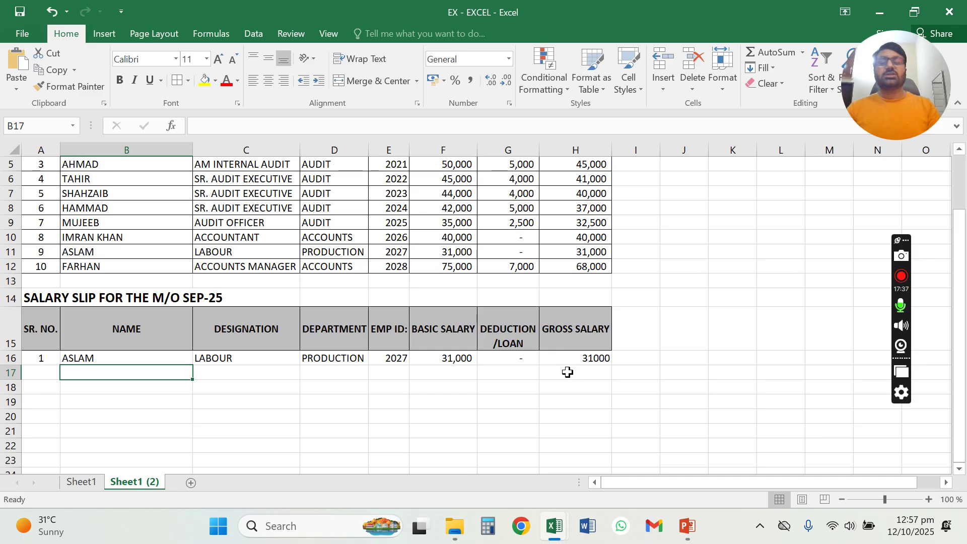
Select the salary slip range A14:H16 for review, and check the topics slide in PowerPoint before returning to the Excel workbook
{"action": "left_click_drag", "start_coordinate": [28, 297], "coordinate": [584, 354]}
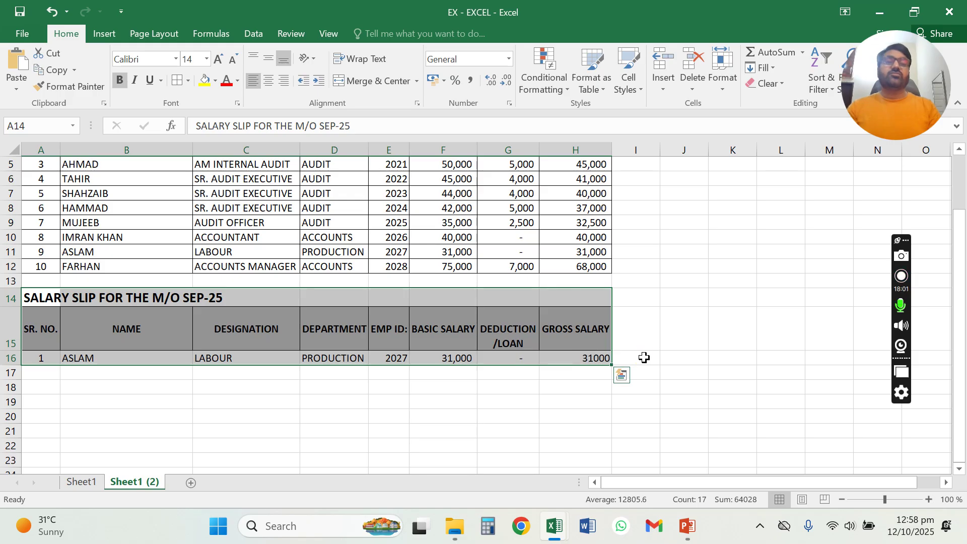
{"action": "left_click", "coordinate": [659, 350]}
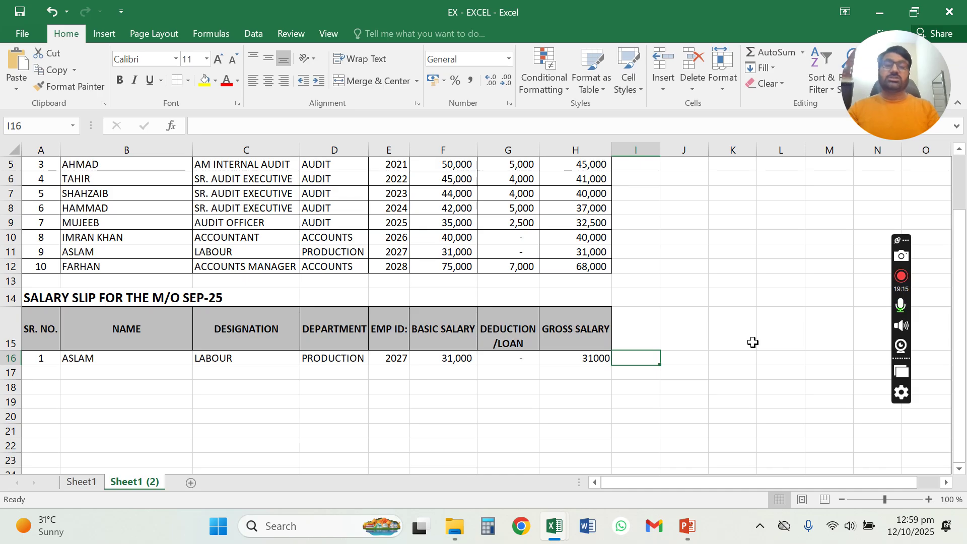
{"action": "key", "text": "alt+Tab"}
{"action": "key", "text": "alt+Tab"}
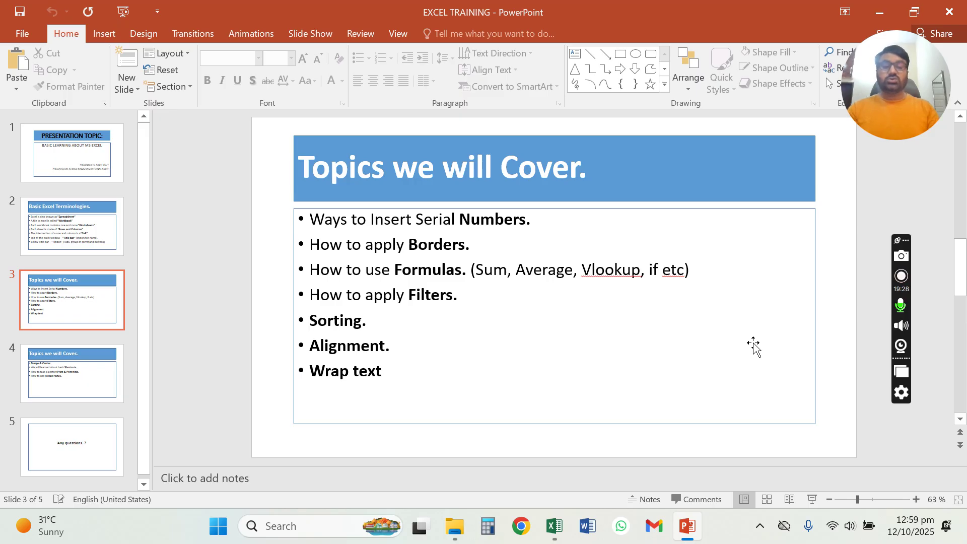
{"action": "key", "text": "alt+Tab"}
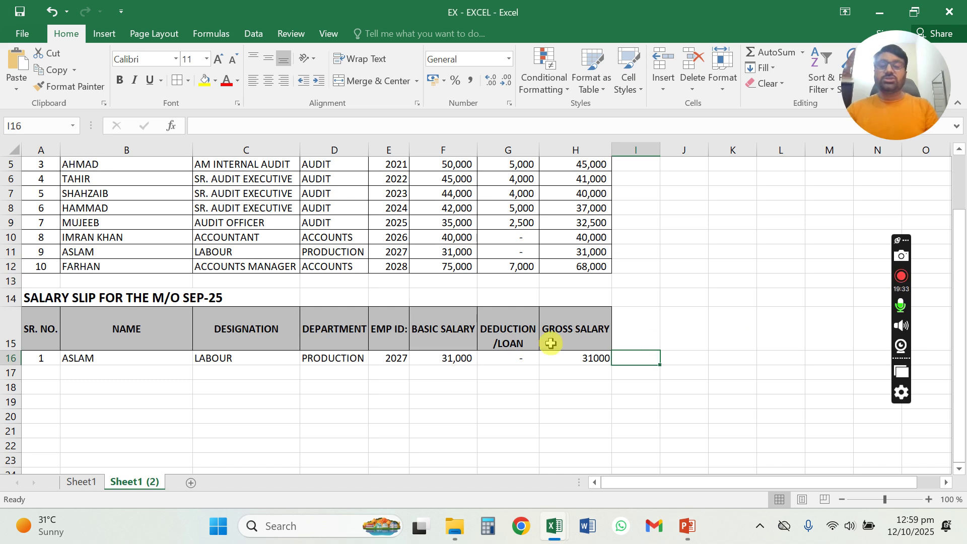
Clear the VLOOKUP example from cells B16:C16 on Sheet1
{"action": "left_click", "coordinate": [79, 481]}
{"action": "left_click_drag", "start_coordinate": [119, 403], "coordinate": [282, 402]}
{"action": "key", "text": "Delete"}
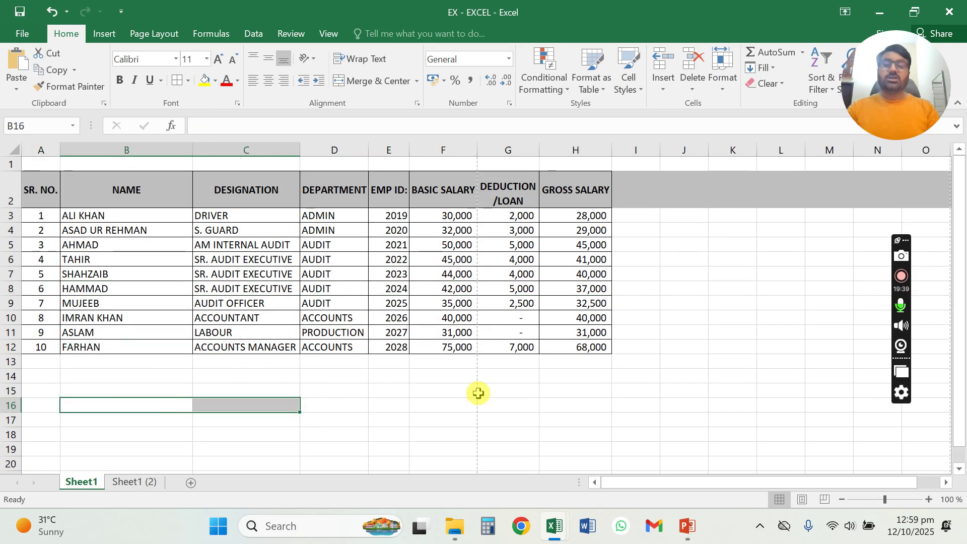
{"action": "left_click", "coordinate": [479, 422]}
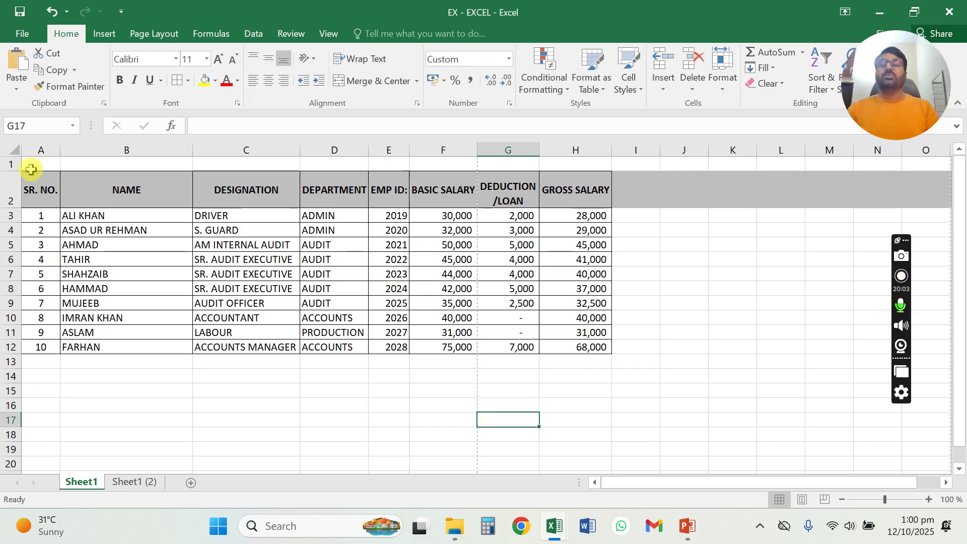
Add filters to the header row of the salary table A2:H12
{"action": "mouse_move", "coordinate": [40, 182]}
{"action": "left_mouse_down"}
{"action": "mouse_move", "coordinate": [565, 285]}
{"action": "mouse_move", "coordinate": [580, 347]}
{"action": "left_mouse_up"}
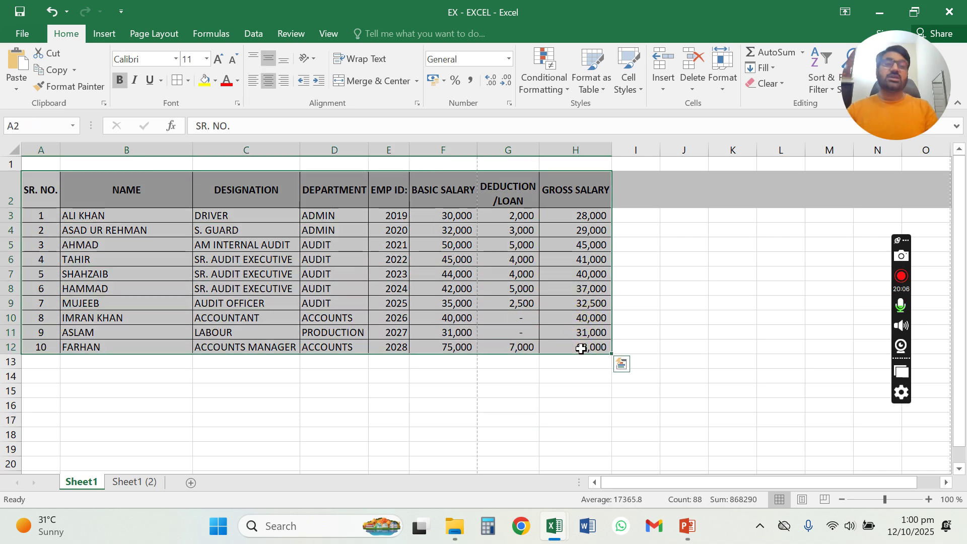
{"action": "left_click", "coordinate": [821, 85]}
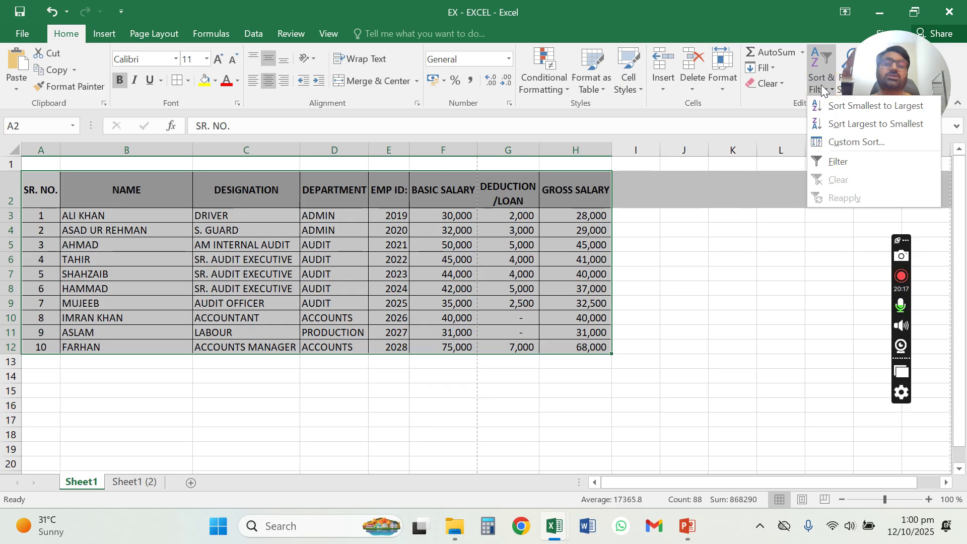
{"action": "left_click", "coordinate": [828, 162]}
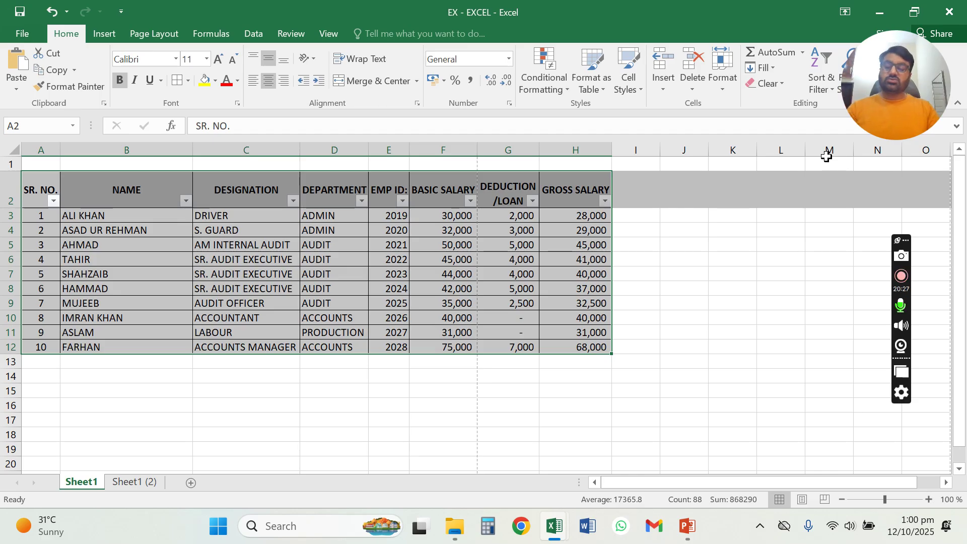
{"action": "key", "text": "ctrl+z"}
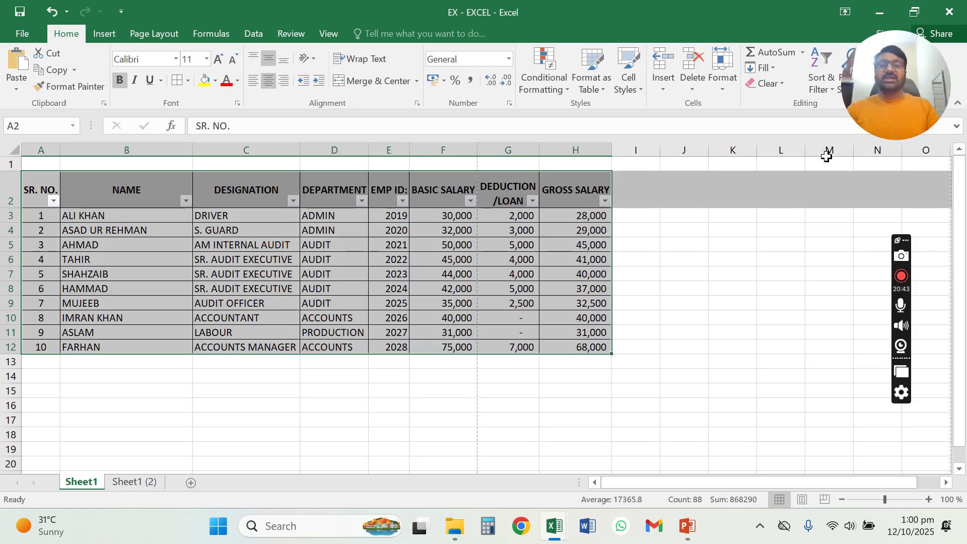
Filter the DEPARTMENT column to show only AUDIT employees
{"action": "left_click", "coordinate": [361, 201]}
{"action": "left_click", "coordinate": [231, 349]}
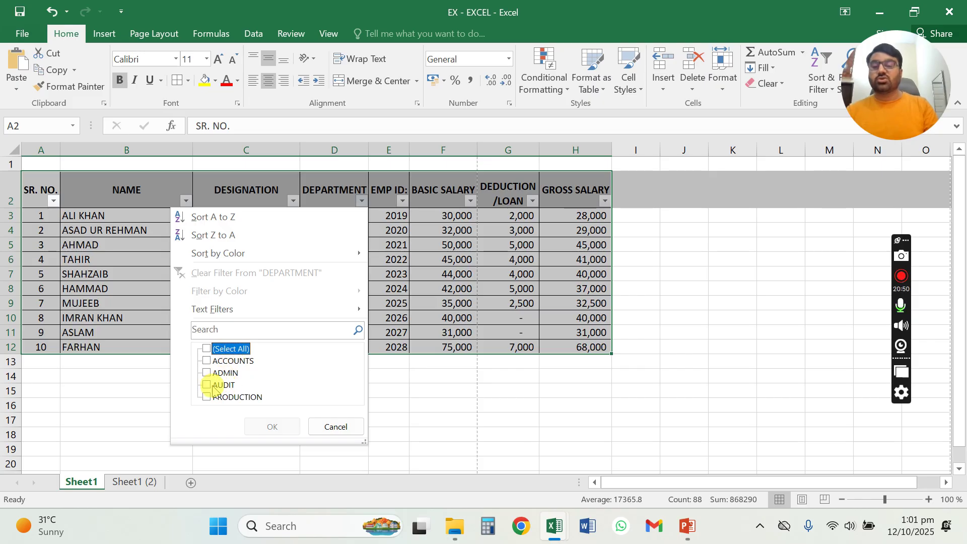
{"action": "left_click", "coordinate": [205, 386]}
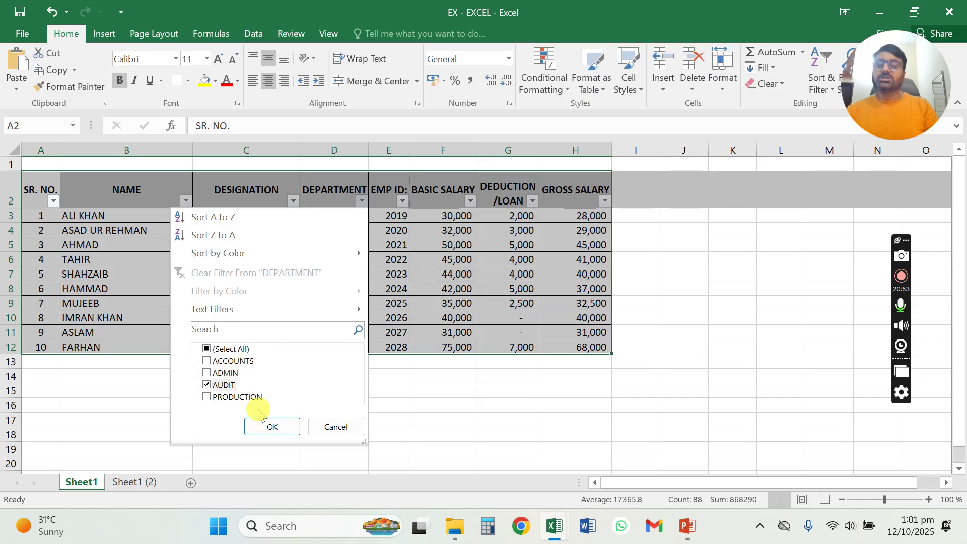
{"action": "left_click", "coordinate": [267, 426]}
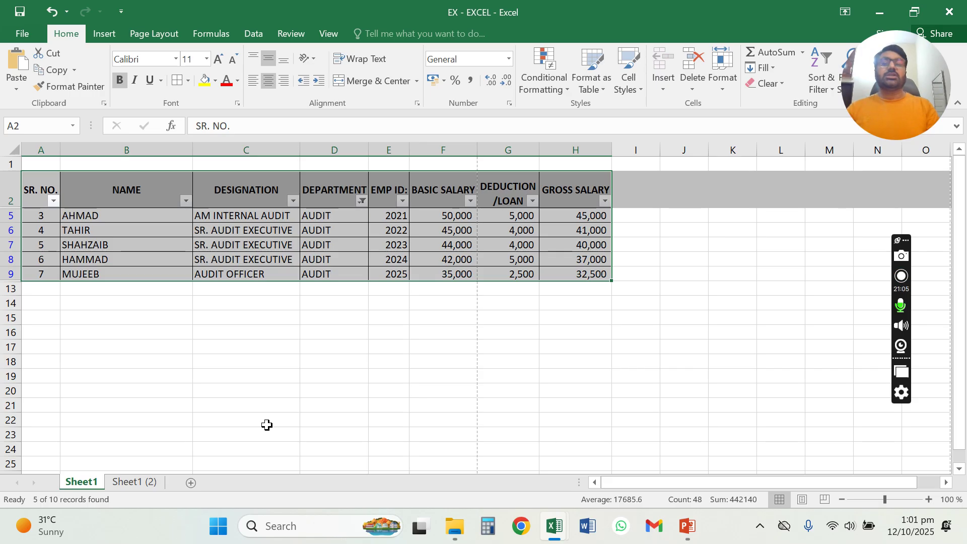
Reset the DEPARTMENT filter to include all departments
{"action": "left_click", "coordinate": [363, 201]}
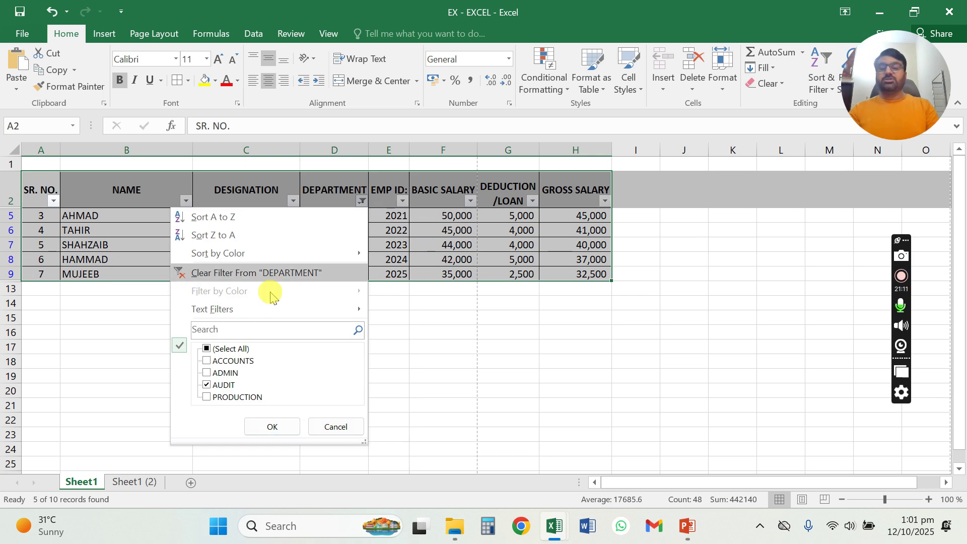
{"action": "left_click", "coordinate": [226, 349]}
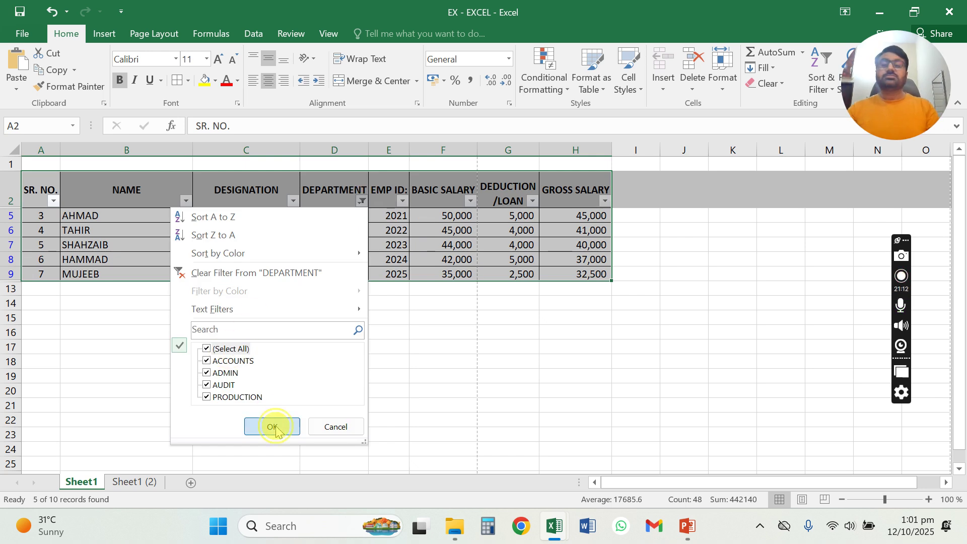
{"action": "left_click", "coordinate": [272, 427]}
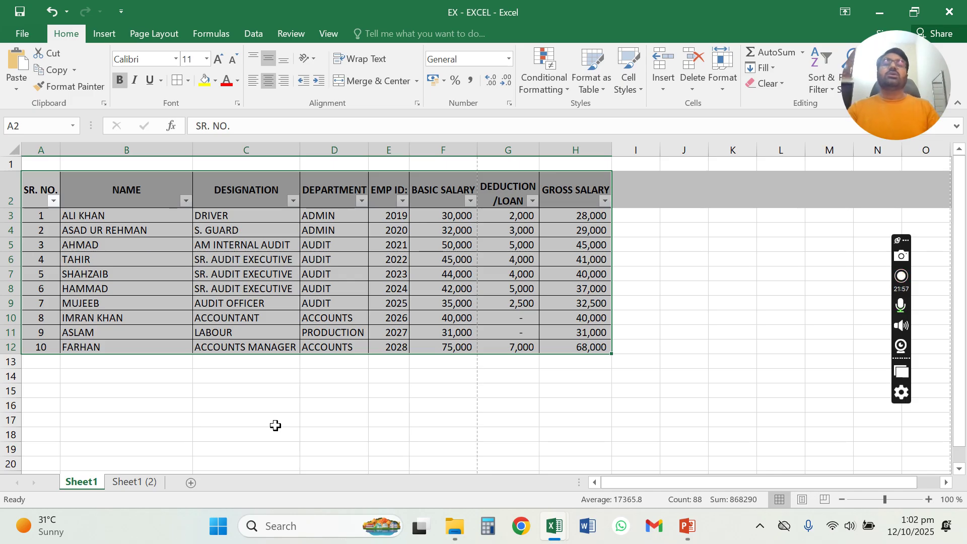
Sort the table by SR. NO. from smallest to largest, and re-sort it from largest to smallest
{"action": "left_click", "coordinate": [54, 202]}
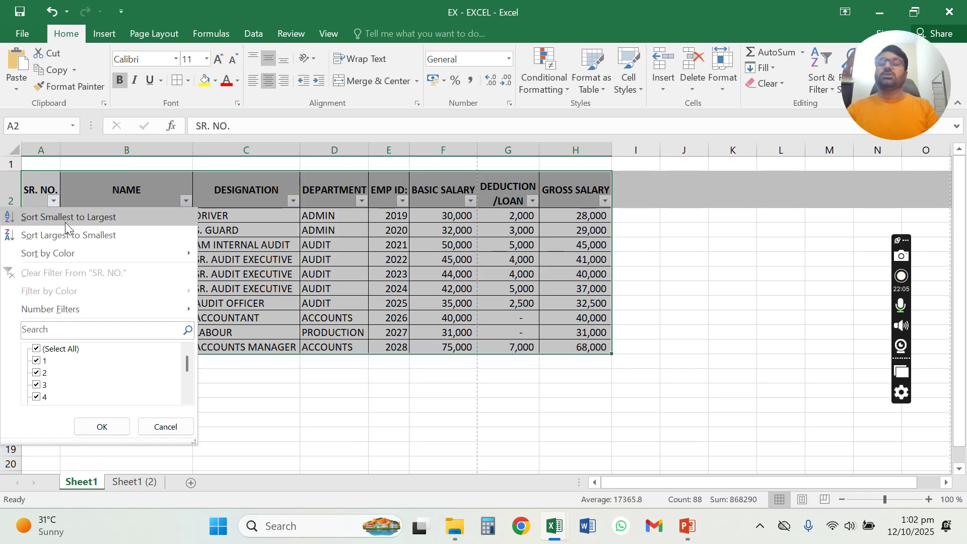
{"action": "left_click", "coordinate": [65, 222]}
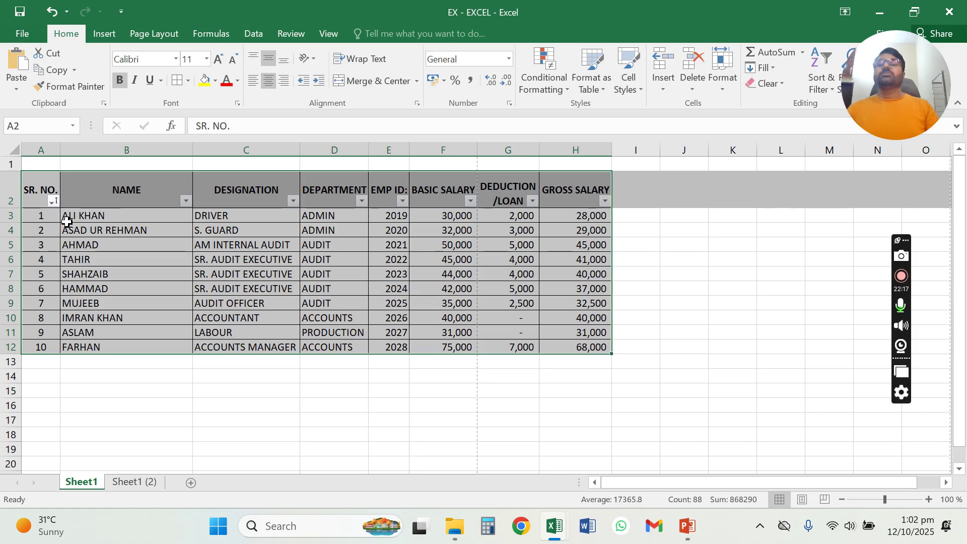
{"action": "left_click", "coordinate": [52, 200]}
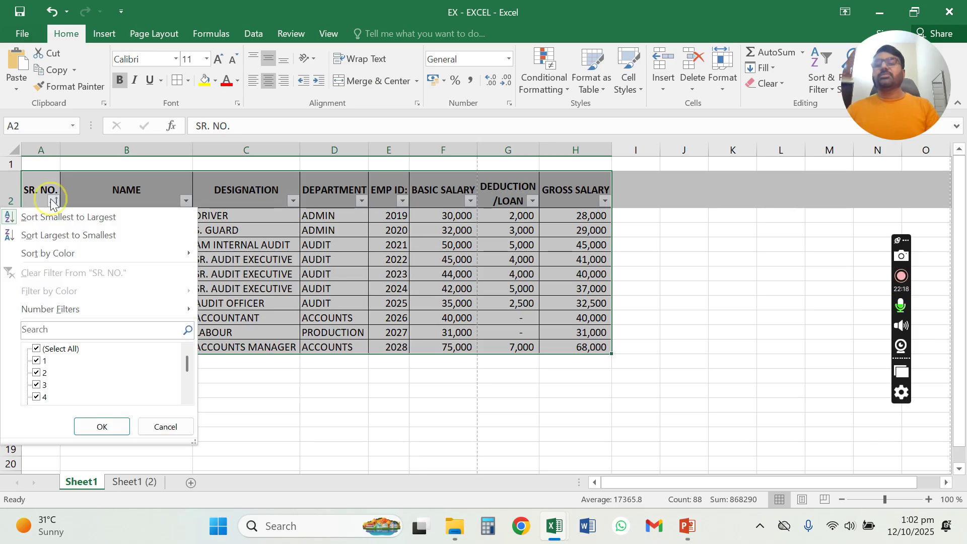
{"action": "left_click", "coordinate": [104, 236]}
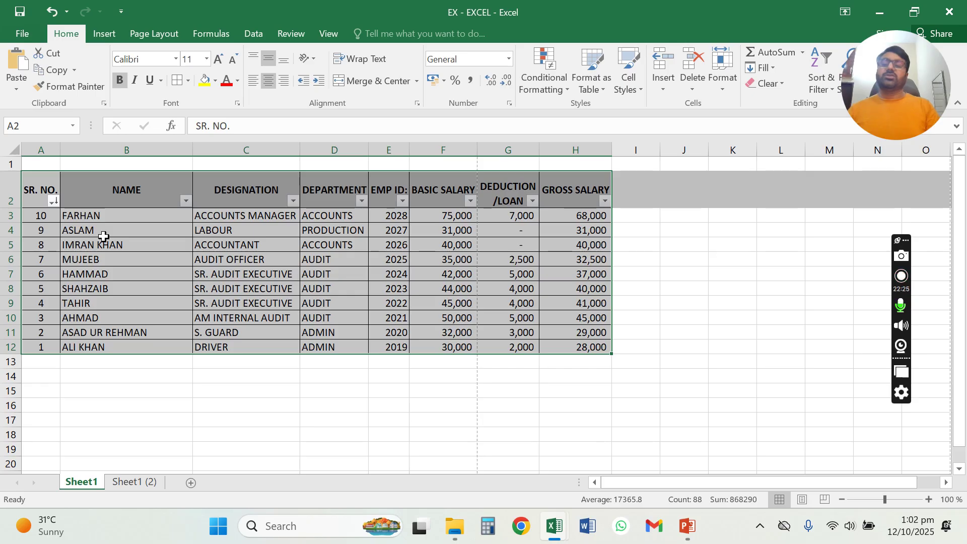
Sort the table by SR. NO. back to smallest to largest
{"action": "left_click", "coordinate": [53, 200]}
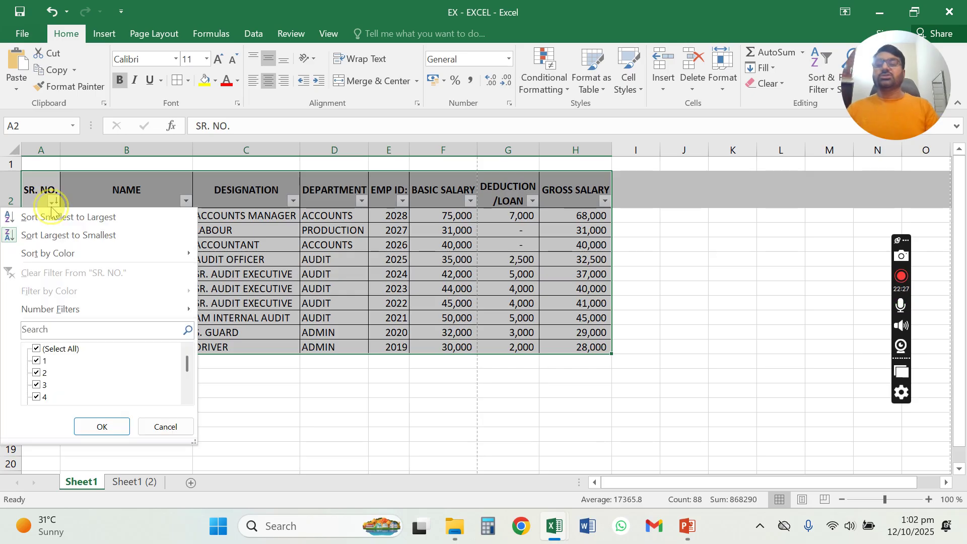
{"action": "left_click", "coordinate": [70, 218]}
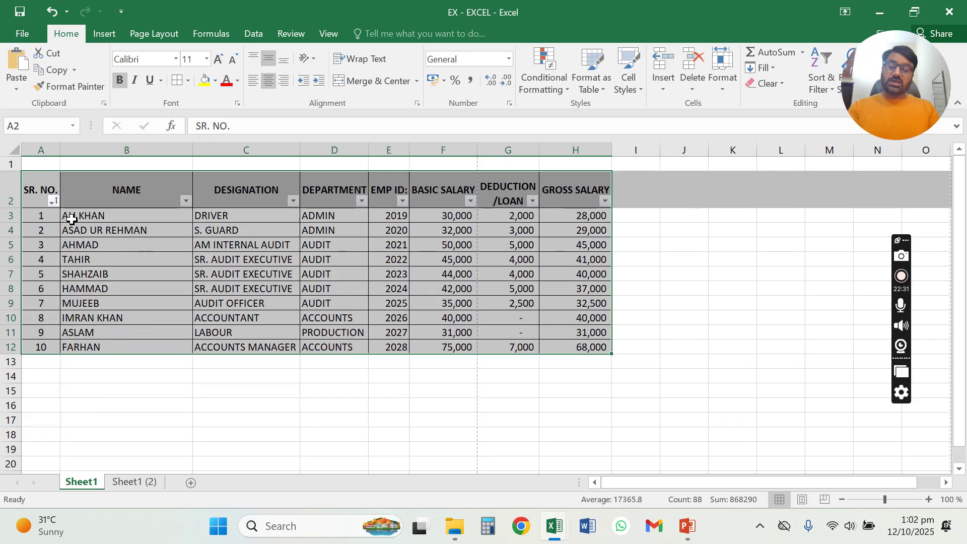
Check the remaining training topics on slide 3 in PowerPoint and return to the Excel workbook
{"action": "key", "text": "alt+Tab"}
{"action": "key", "text": "alt+Tab"}
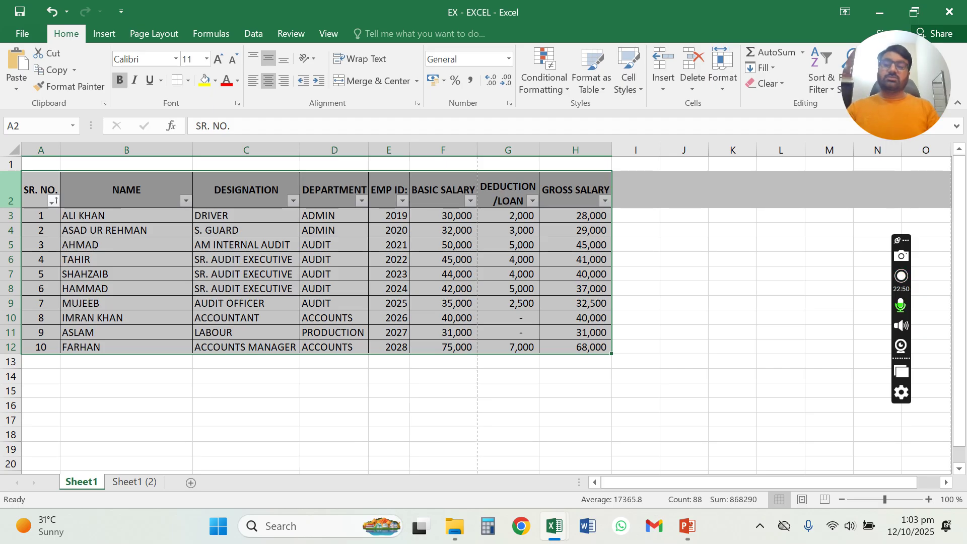
{"action": "key", "text": "alt+Tab"}
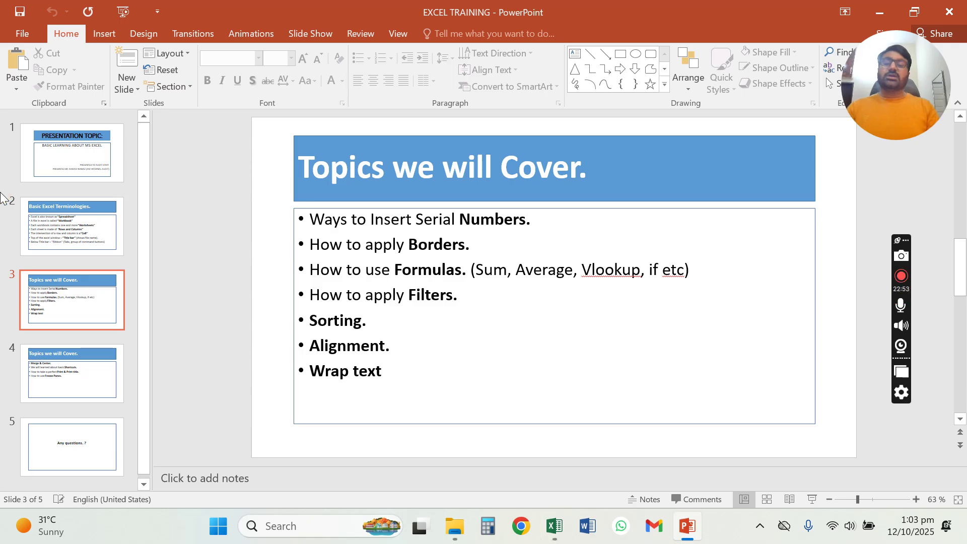
{"action": "key", "text": "alt+Tab"}
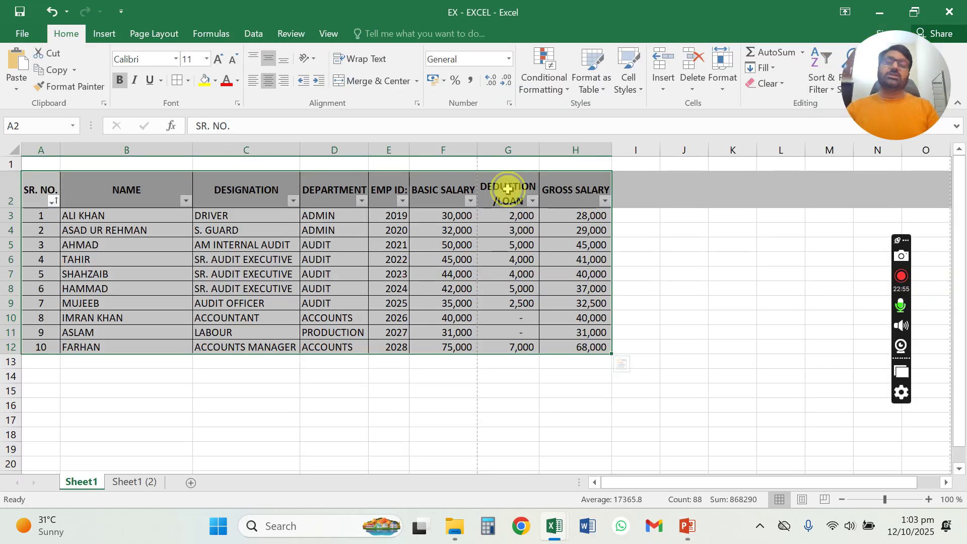
Turn off Wrap Text for the DEDUCTION/LOAN header in G2 and autofit column G to its full width
{"action": "left_click", "coordinate": [503, 193]}
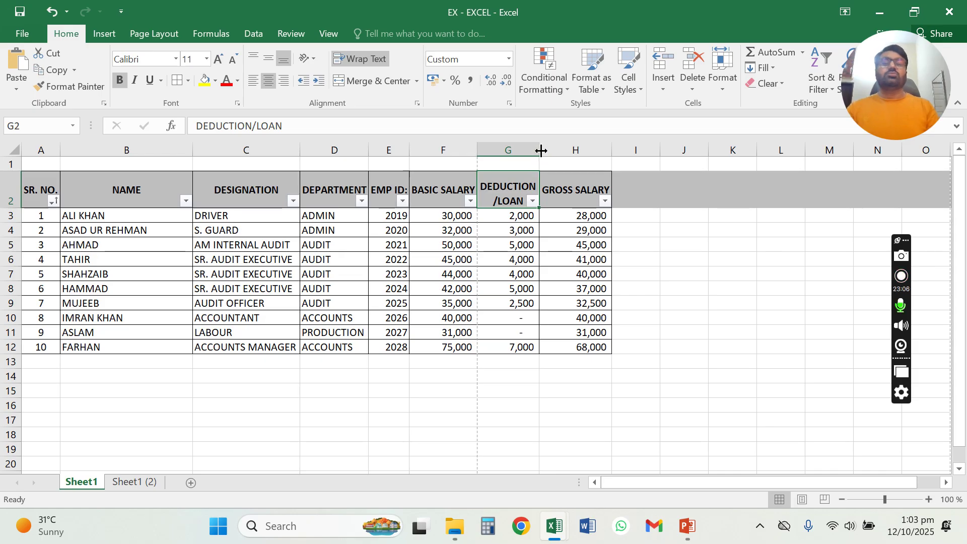
{"action": "left_click", "coordinate": [361, 59]}
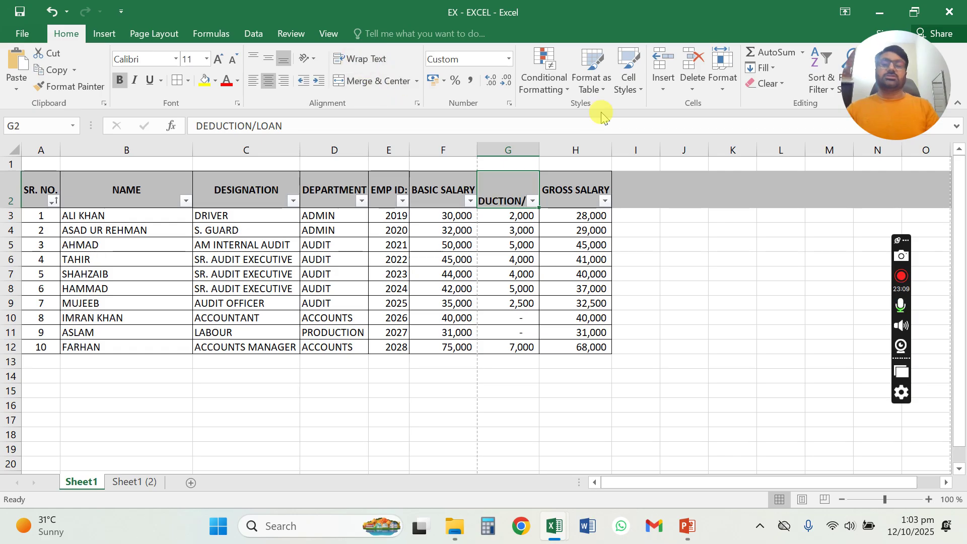
{"action": "double_click", "coordinate": [538, 146]}
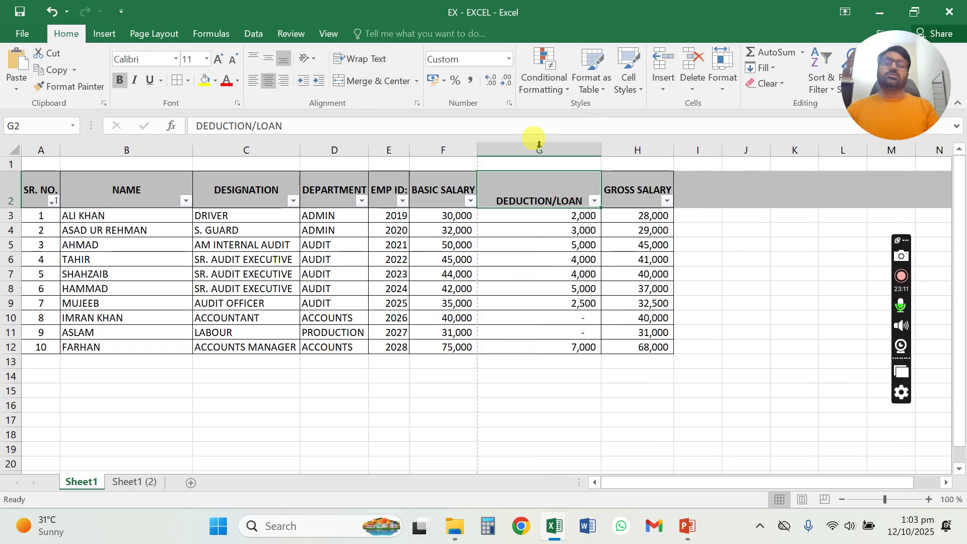
Middle-align the DEDUCTION/LOAN header vertically within cell G2
{"action": "left_click", "coordinate": [268, 60]}
{"action": "left_click", "coordinate": [781, 290]}
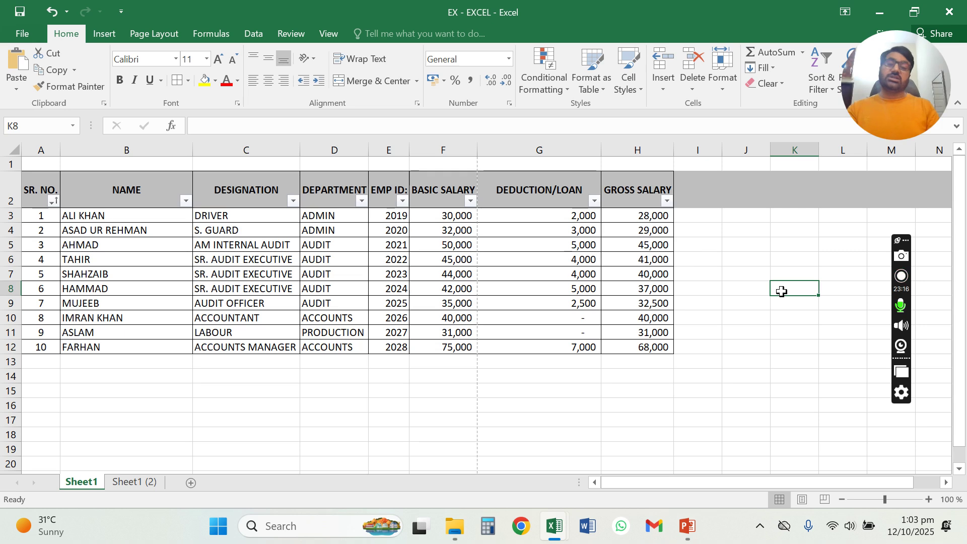
Undo the DEDUCTION/LOAN header's middle alignment, then narrow column G with Wrap Text on so the header in G2 breaks after the slash
{"action": "key", "text": "ctrl+z"}
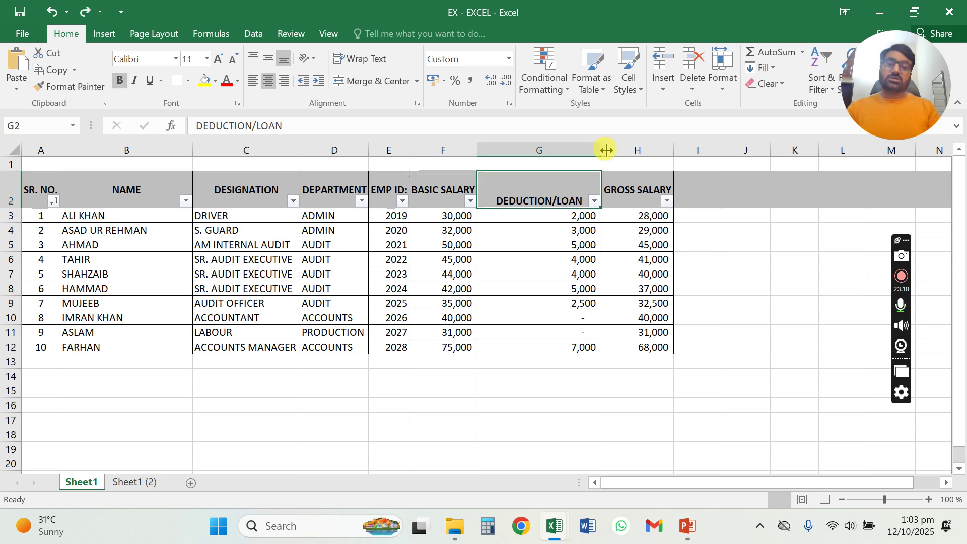
{"action": "left_click_drag", "start_coordinate": [600, 149], "coordinate": [552, 152]}
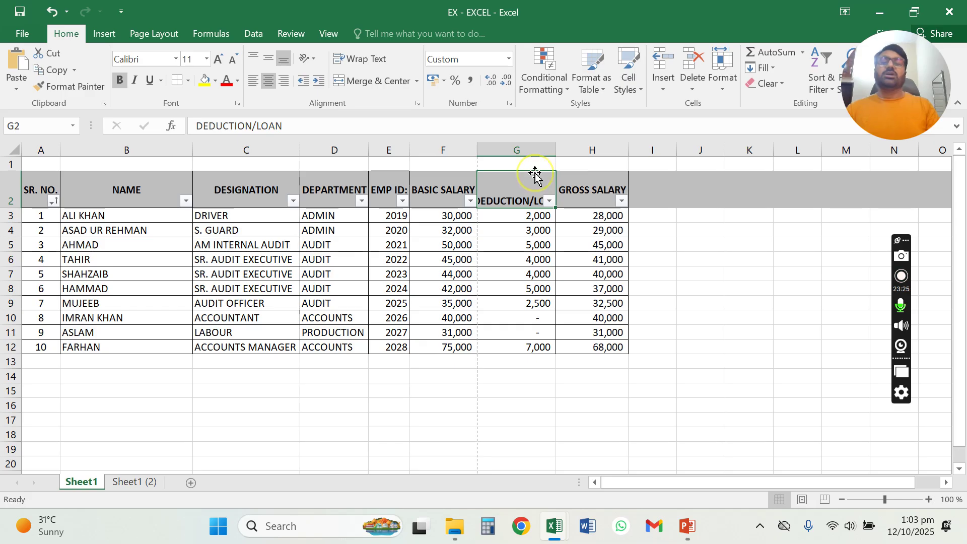
{"action": "left_click", "coordinate": [374, 63]}
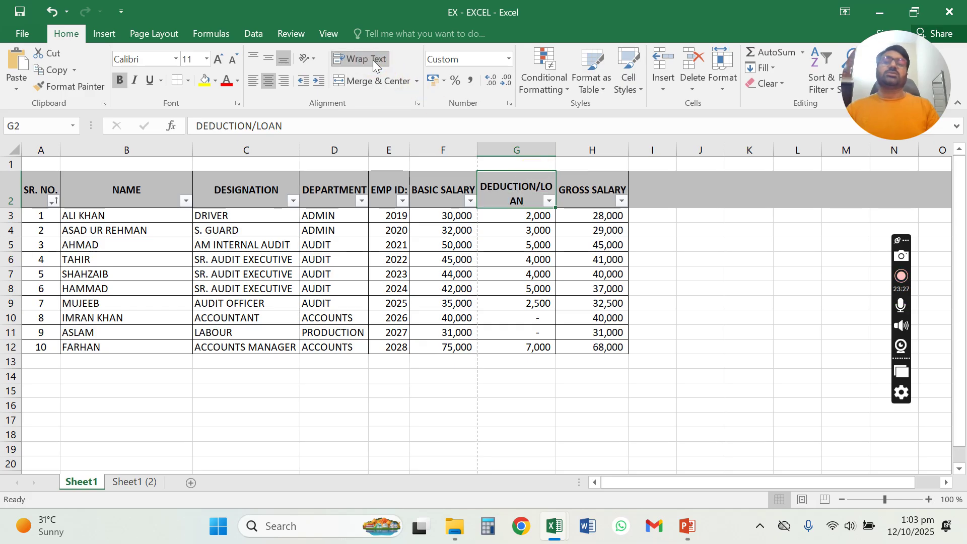
{"action": "left_click_drag", "start_coordinate": [552, 150], "coordinate": [545, 146]}
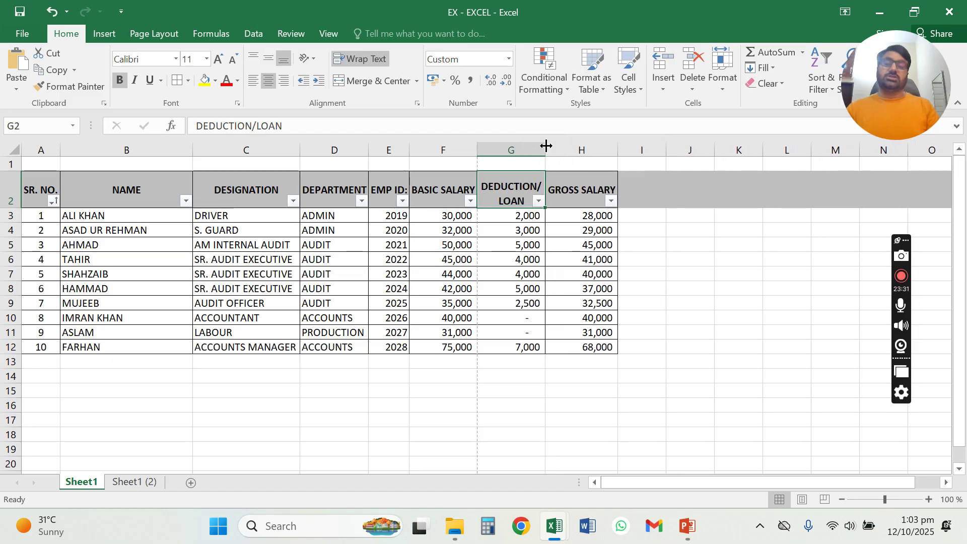
{"action": "left_click", "coordinate": [709, 298]}
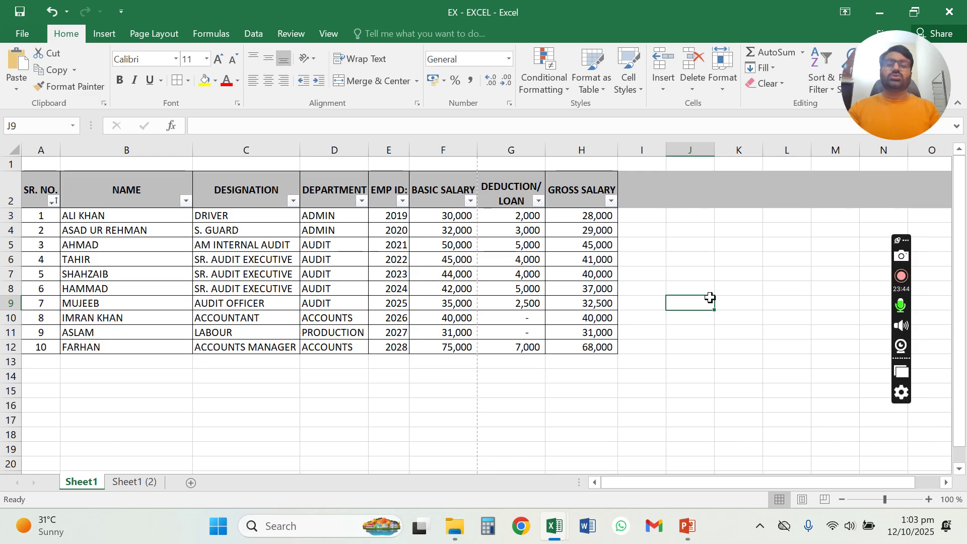
Enter SEPTEMBER in J13, with C1 in J14 and M1 in K14 below it
{"action": "scroll", "coordinate": [527, 399], "scroll_direction": "down", "scroll_amount": 2}
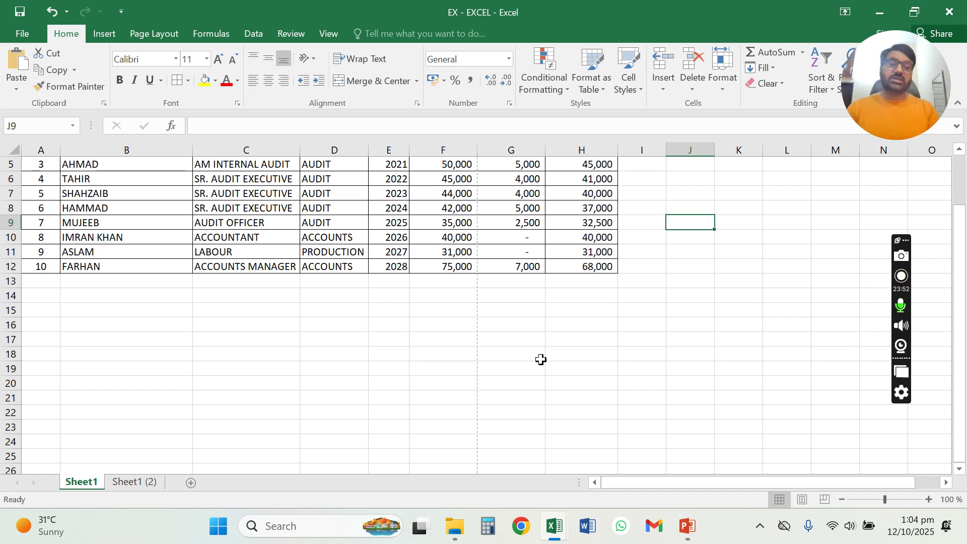
{"action": "left_click", "coordinate": [697, 280]}
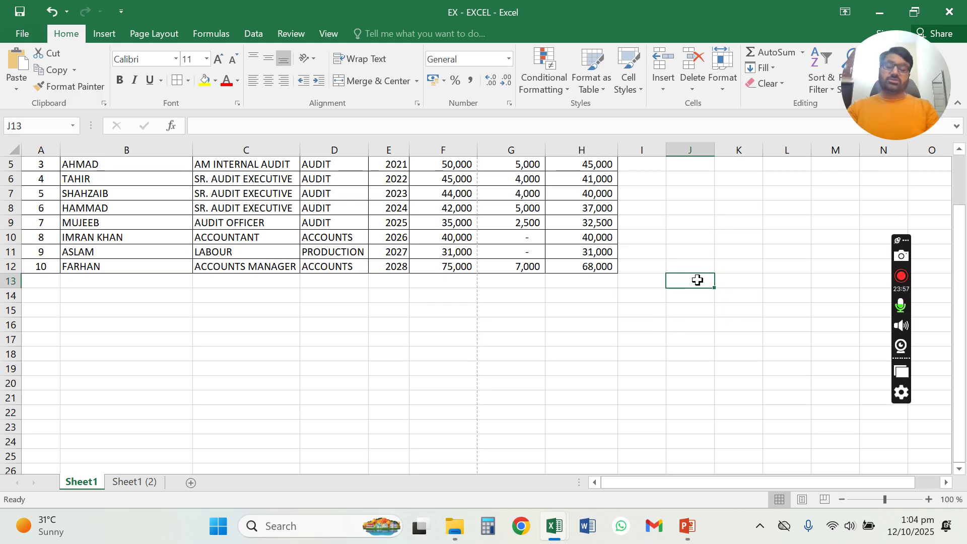
{"action": "type", "text": "SEPTEMBER"}
{"action": "key", "text": "Return"}
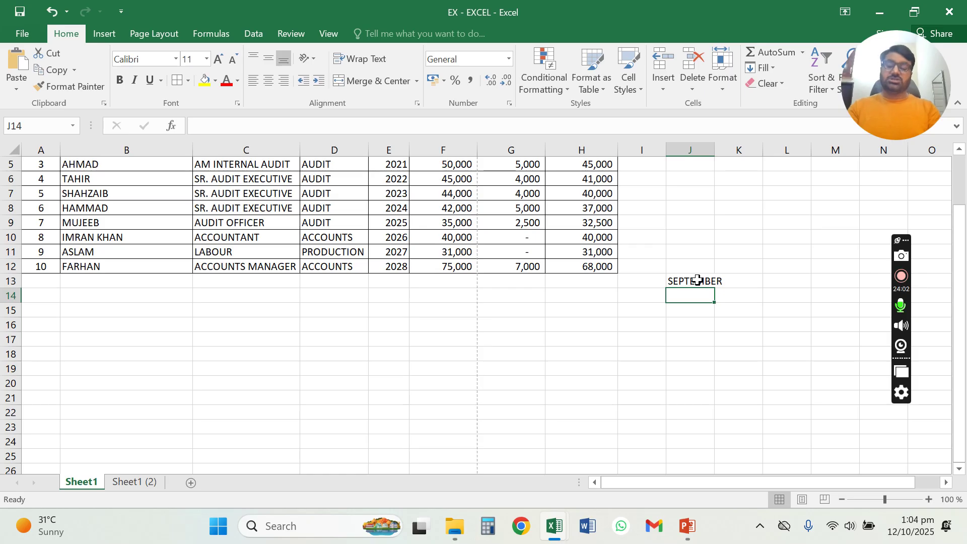
{"action": "type", "text": "C1"}
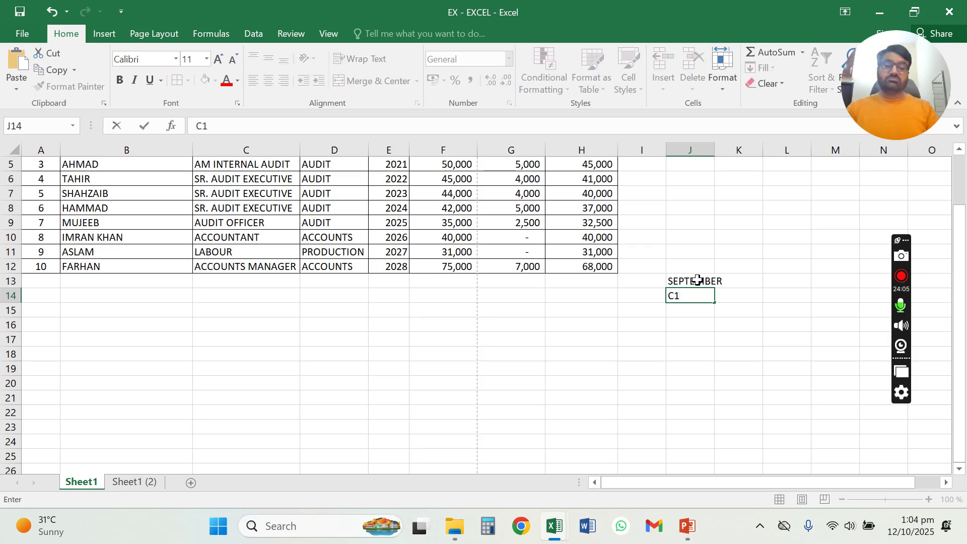
{"action": "key", "text": "Tab"}
{"action": "type", "text": "M12"}
{"action": "key", "text": "Home"}
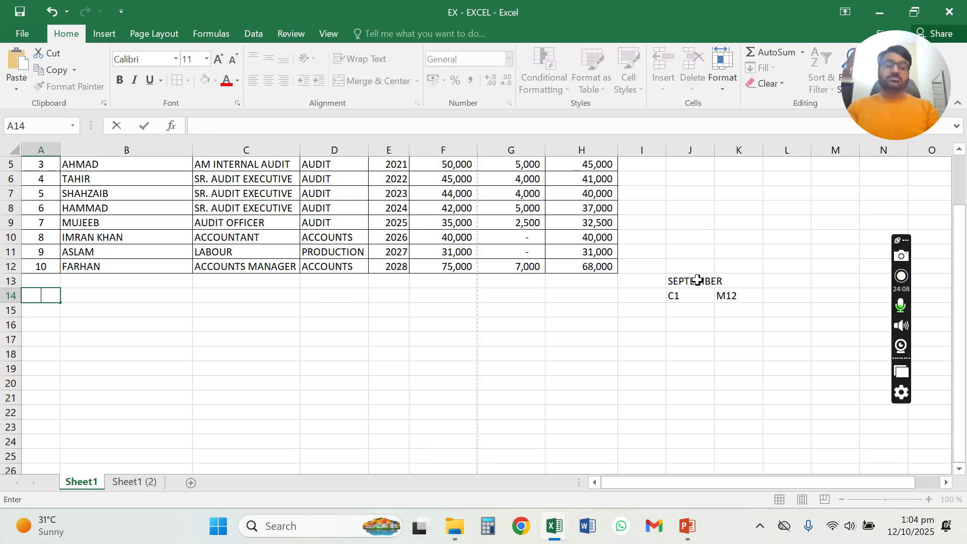
{"action": "left_click", "coordinate": [748, 299]}
{"action": "type", "text": "M1"}
{"action": "key", "text": "Return"}
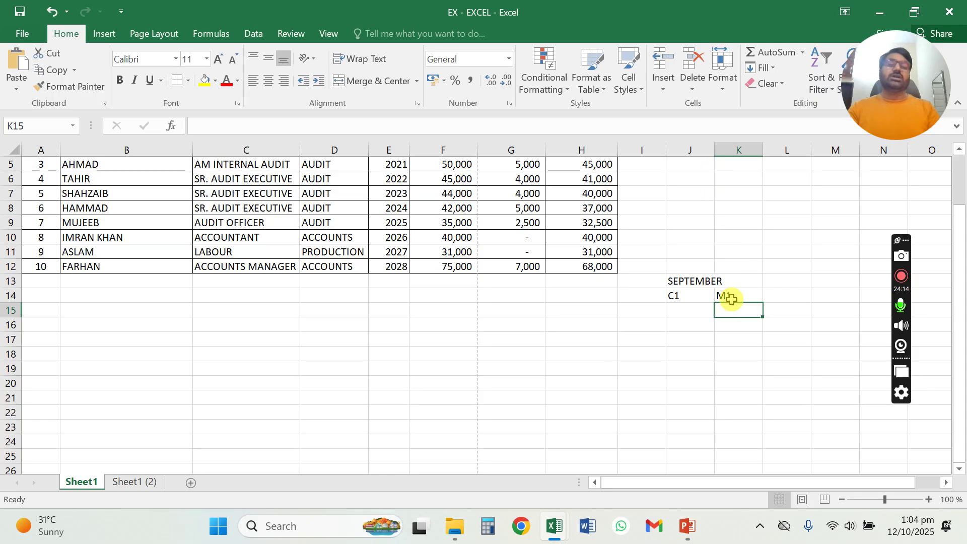
Merge and center the SEPTEMBER heading across J13:K13 above the C1 and M1 labels
{"action": "left_click_drag", "start_coordinate": [690, 310], "coordinate": [688, 283]}
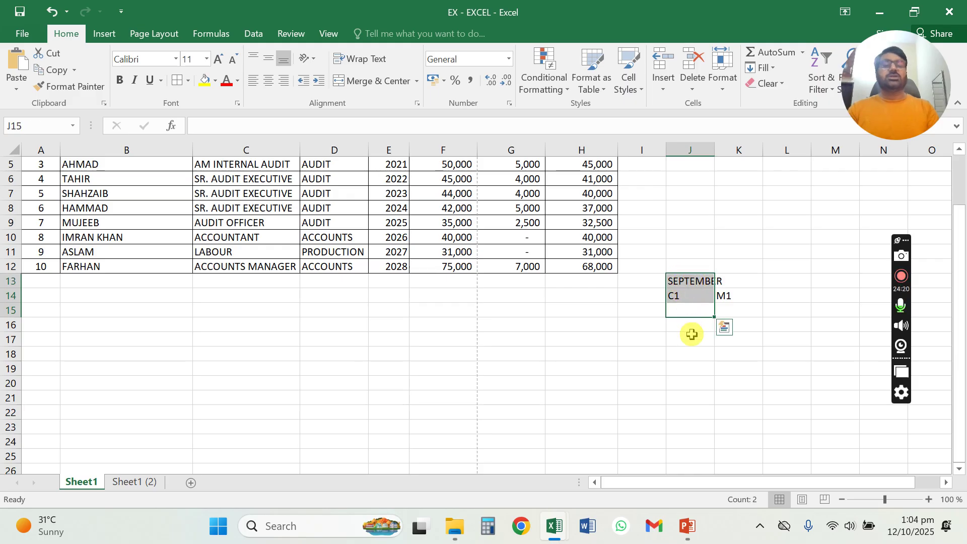
{"action": "left_click", "coordinate": [742, 298]}
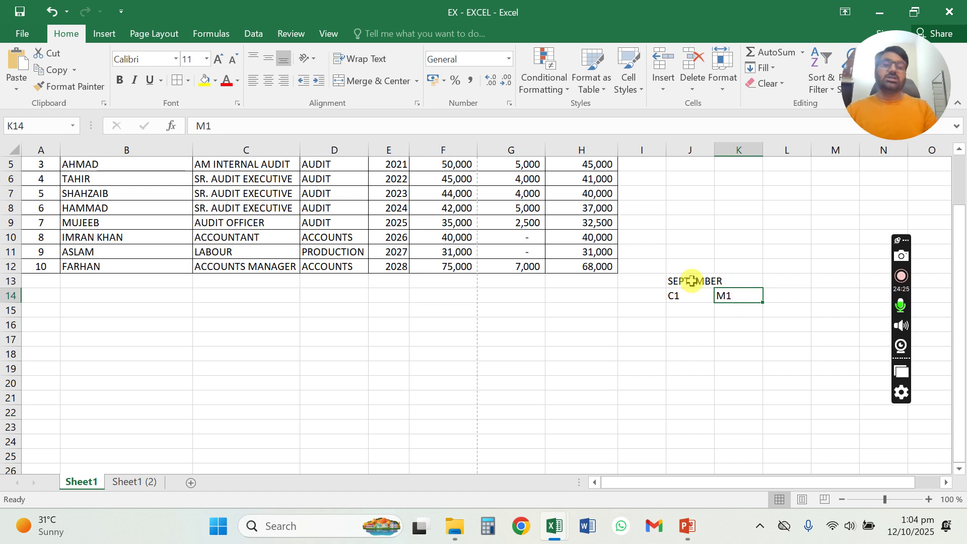
{"action": "left_click_drag", "start_coordinate": [687, 281], "coordinate": [723, 279]}
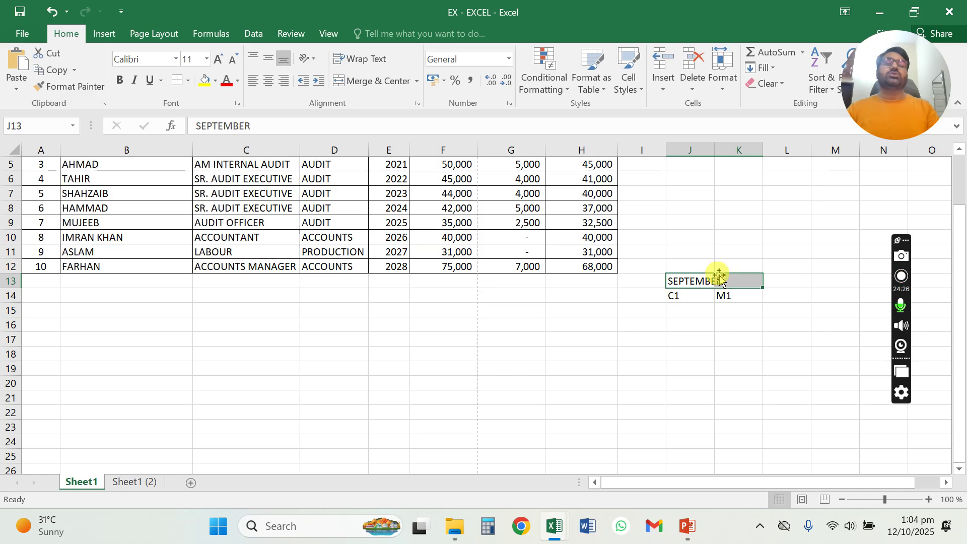
{"action": "left_click", "coordinate": [388, 81]}
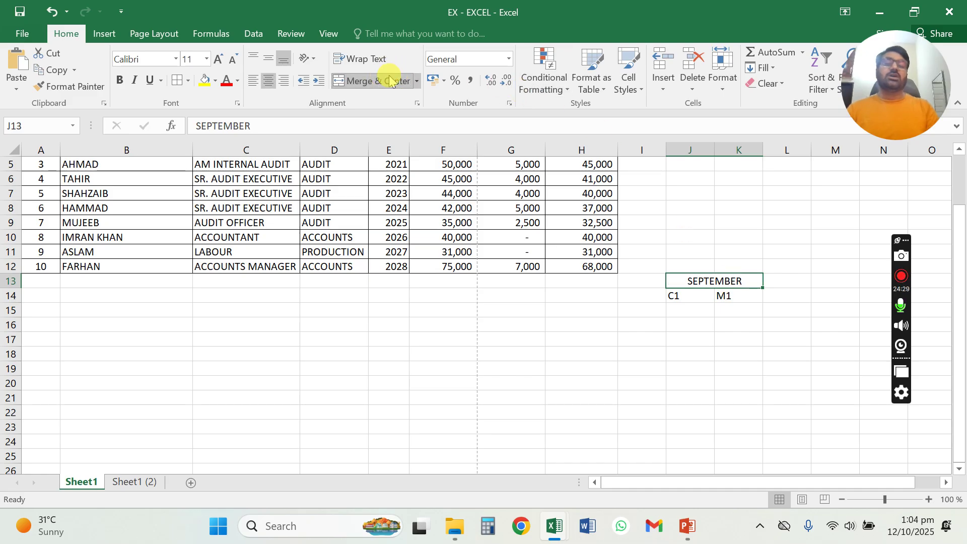
{"action": "left_click", "coordinate": [730, 381]}
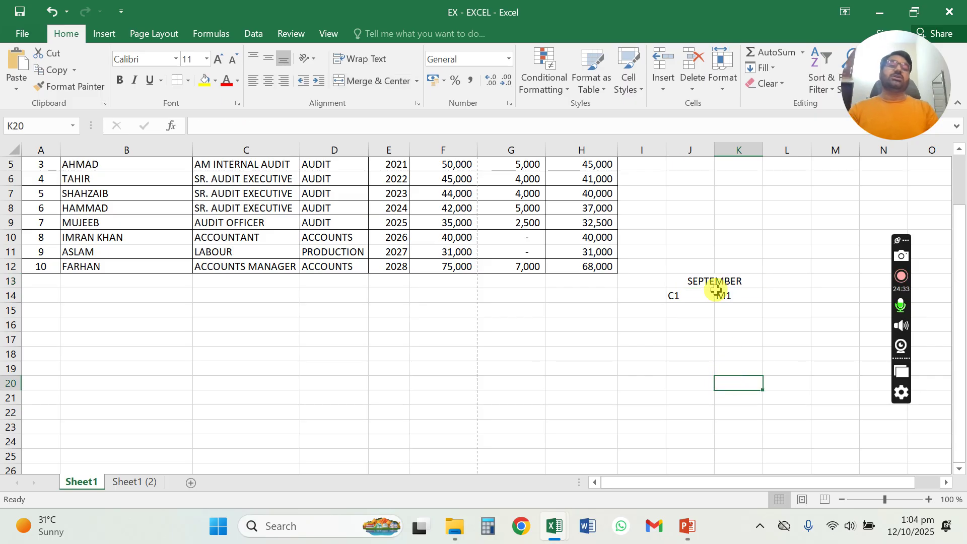
{"action": "left_click", "coordinate": [706, 281]}
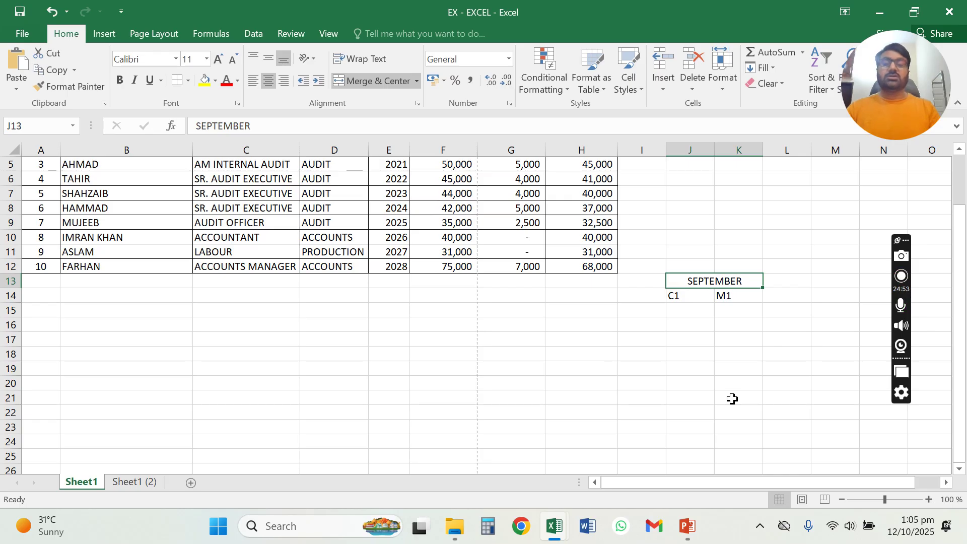
Check the upcoming topics on slide 4 of the PowerPoint presentation and return to the Excel workbook
{"action": "key", "text": "alt+Tab"}
{"action": "key", "text": "Page_Down"}
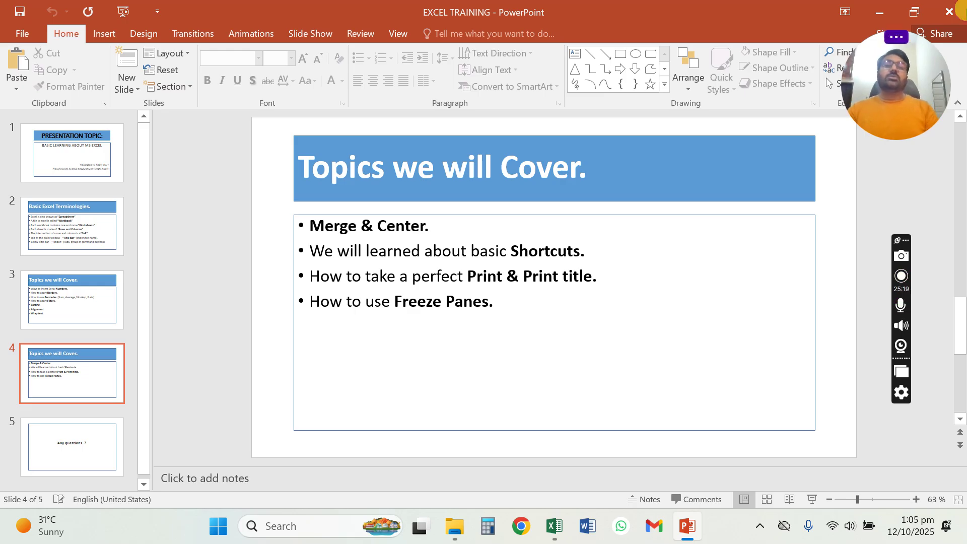
{"action": "left_click", "coordinate": [875, 9]}
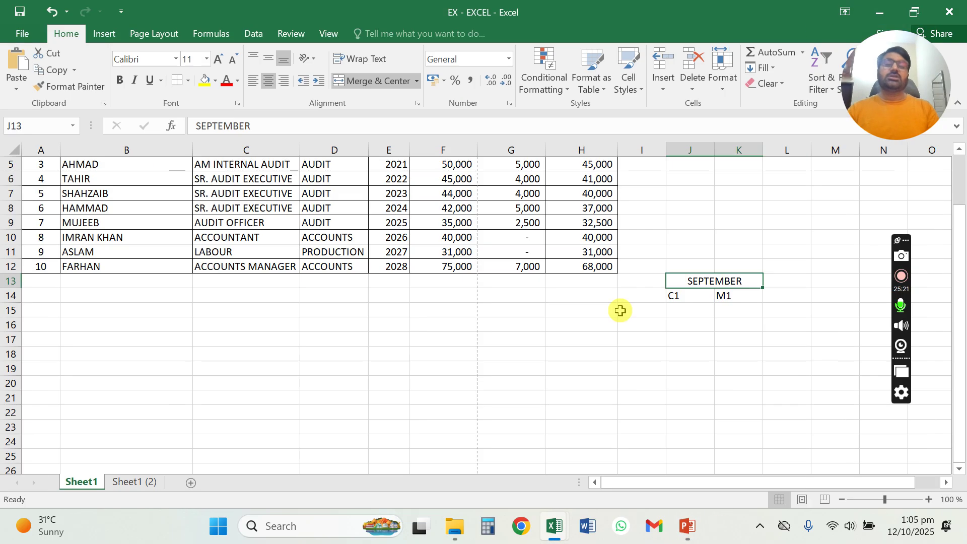
Turn off the filters on the salary table and remove all borders from A2:H12
{"action": "scroll", "coordinate": [618, 351], "scroll_direction": "up", "scroll_amount": 2}
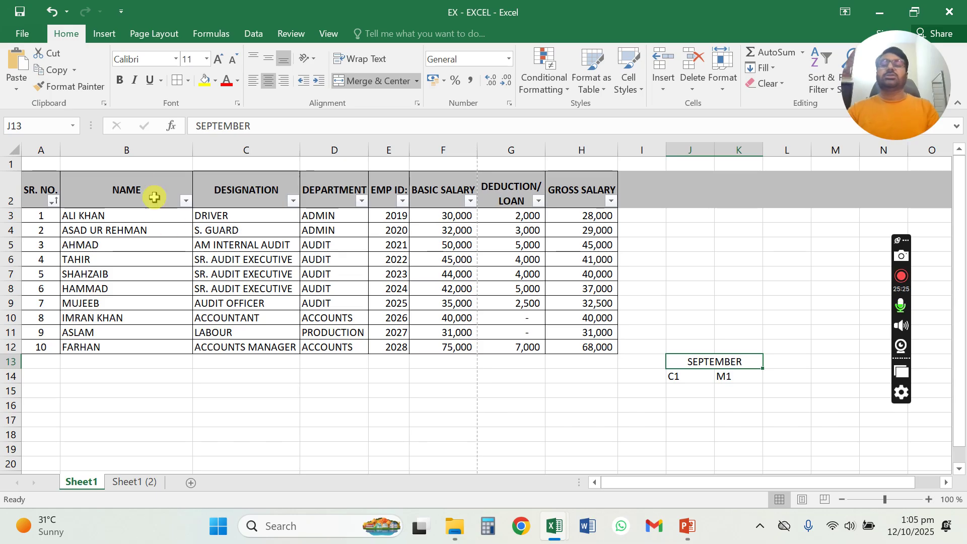
{"action": "key", "text": "ctrl+shift+l"}
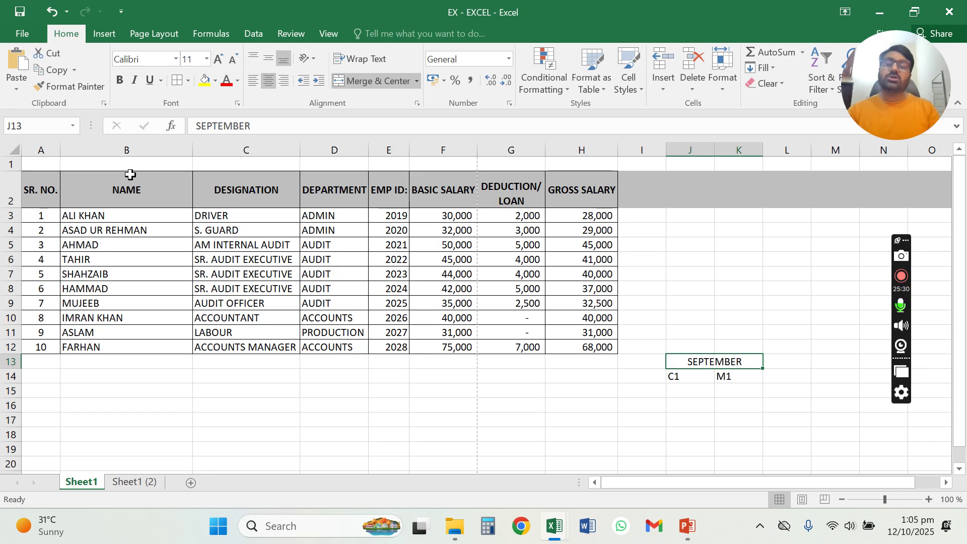
{"action": "mouse_move", "coordinate": [35, 190]}
{"action": "left_mouse_down"}
{"action": "mouse_move", "coordinate": [398, 292]}
{"action": "mouse_move", "coordinate": [532, 354]}
{"action": "mouse_move", "coordinate": [638, 350]}
{"action": "mouse_move", "coordinate": [607, 353]}
{"action": "left_mouse_up"}
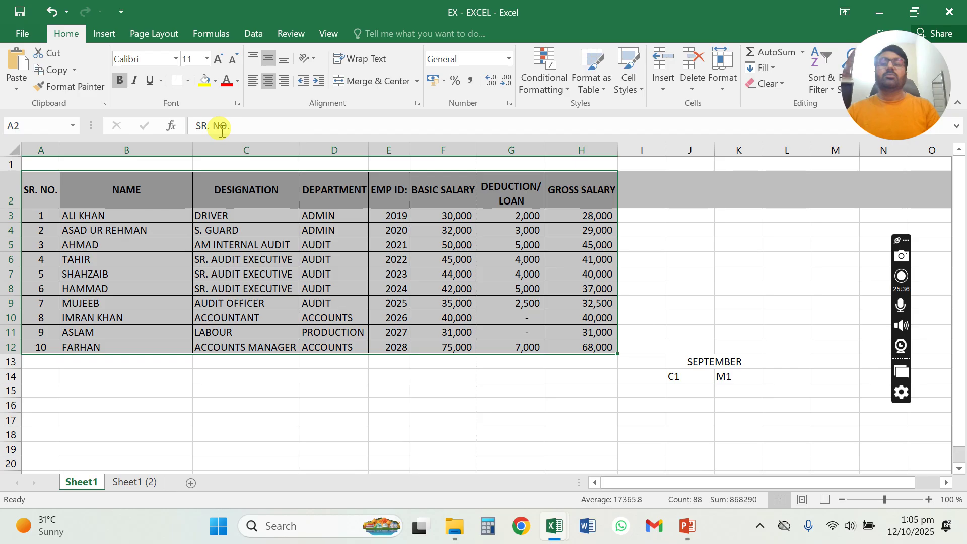
{"action": "left_click", "coordinate": [187, 80]}
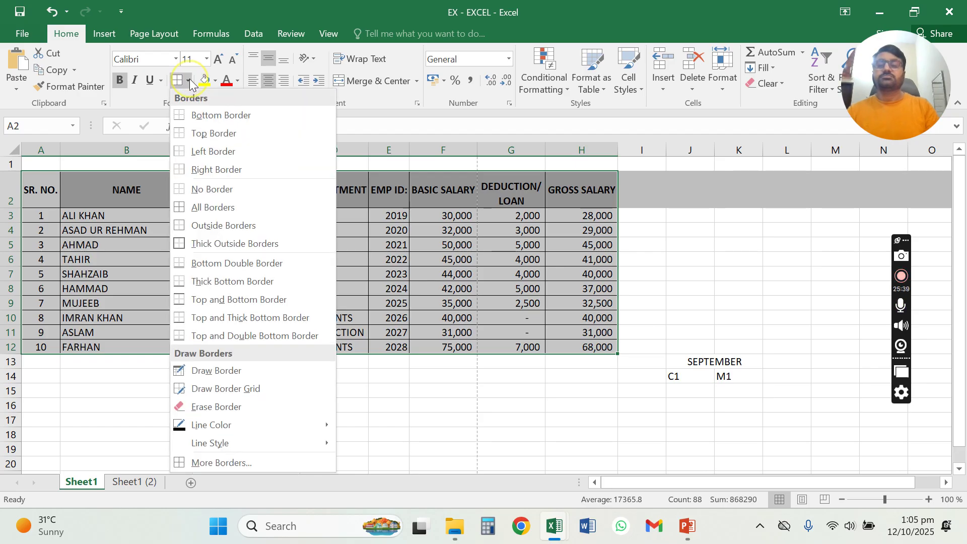
{"action": "left_click", "coordinate": [232, 187]}
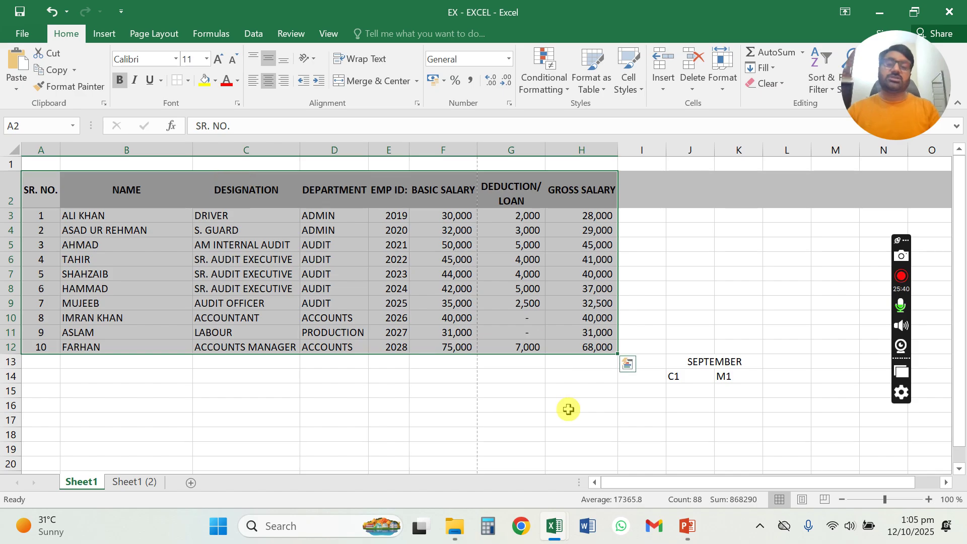
{"action": "left_click", "coordinate": [569, 409]}
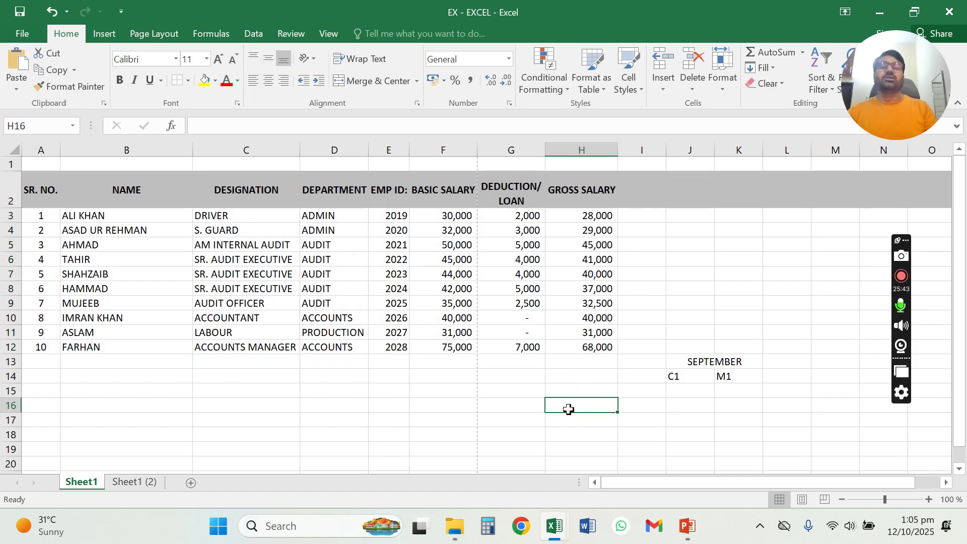
Clear the SEPTEMBER, C1 and M1 entries from J13:K14
{"action": "left_click_drag", "start_coordinate": [675, 361], "coordinate": [716, 381]}
{"action": "key", "text": "Home"}
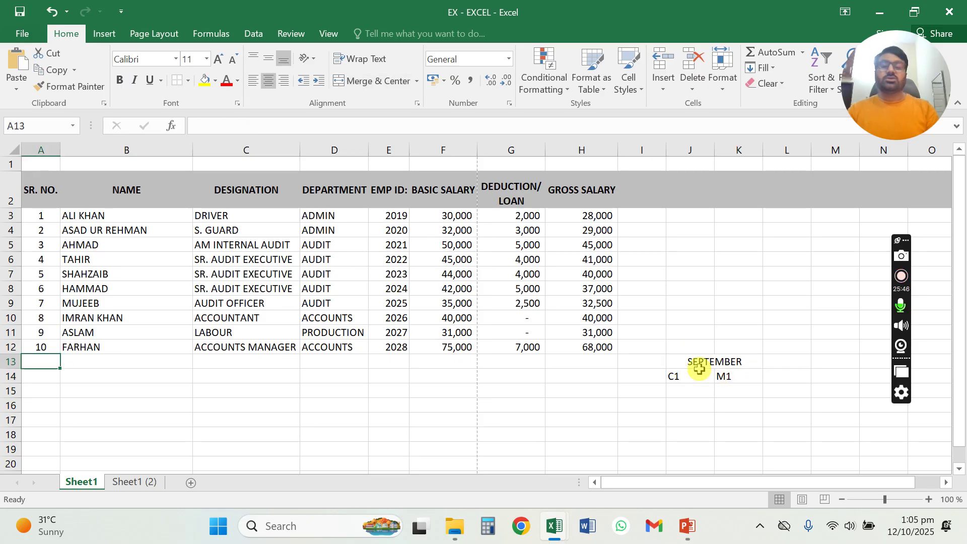
{"action": "left_click_drag", "start_coordinate": [684, 361], "coordinate": [717, 373]}
{"action": "key", "text": "Delete"}
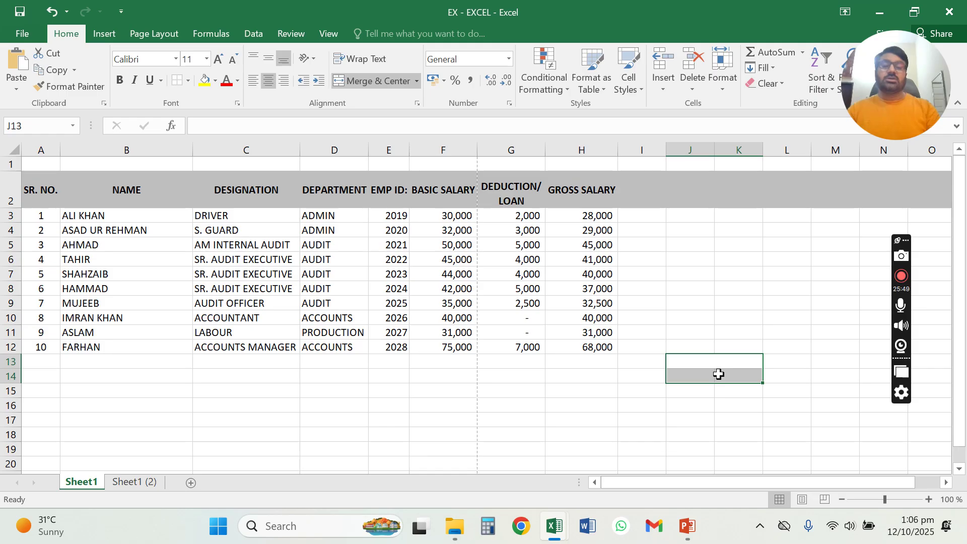
{"action": "left_click", "coordinate": [302, 419]}
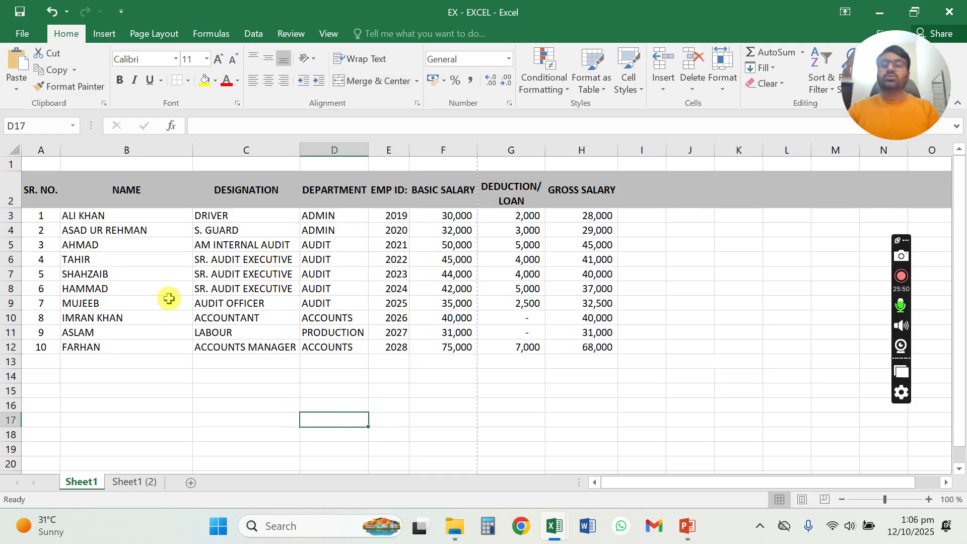
Apply All Borders to the salary table A2:H12, then undo it
{"action": "left_click", "coordinate": [47, 193]}
{"action": "left_click_drag", "start_coordinate": [47, 193], "coordinate": [579, 347]}
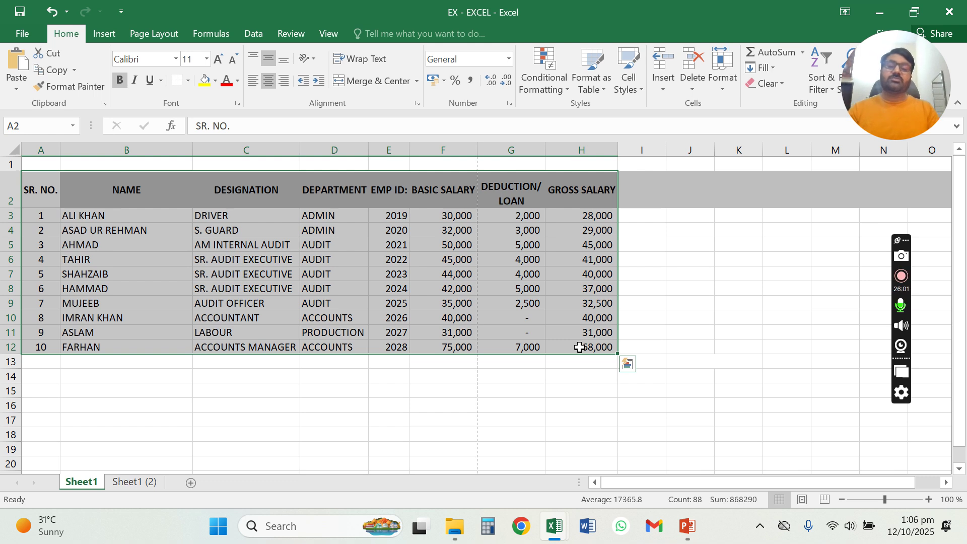
{"action": "key", "text": "alt"}
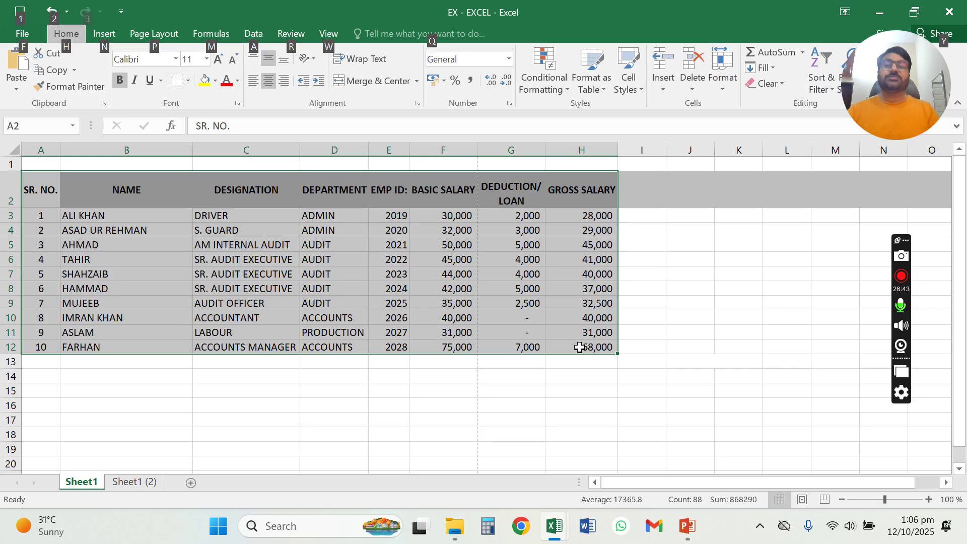
{"action": "key", "text": "h"}
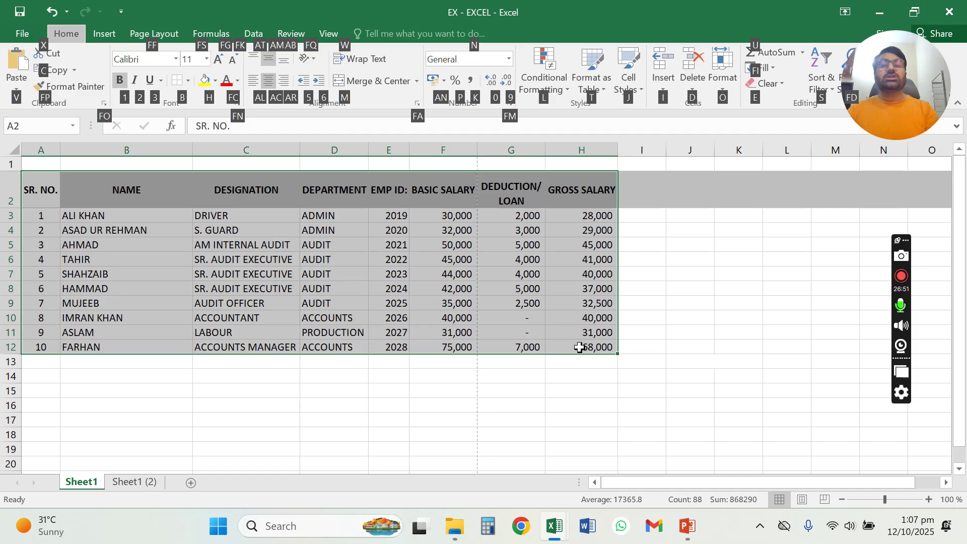
{"action": "key", "text": "b"}
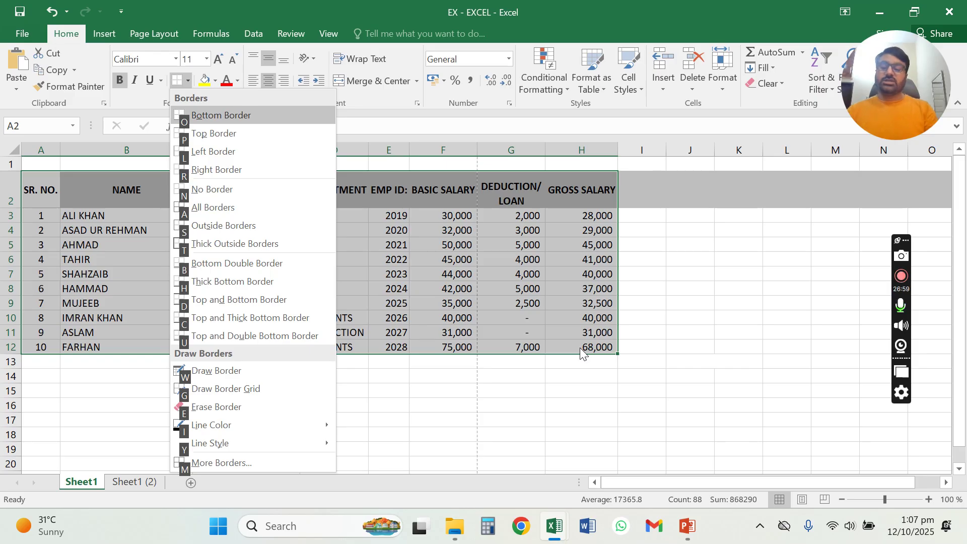
{"action": "key", "text": "a"}
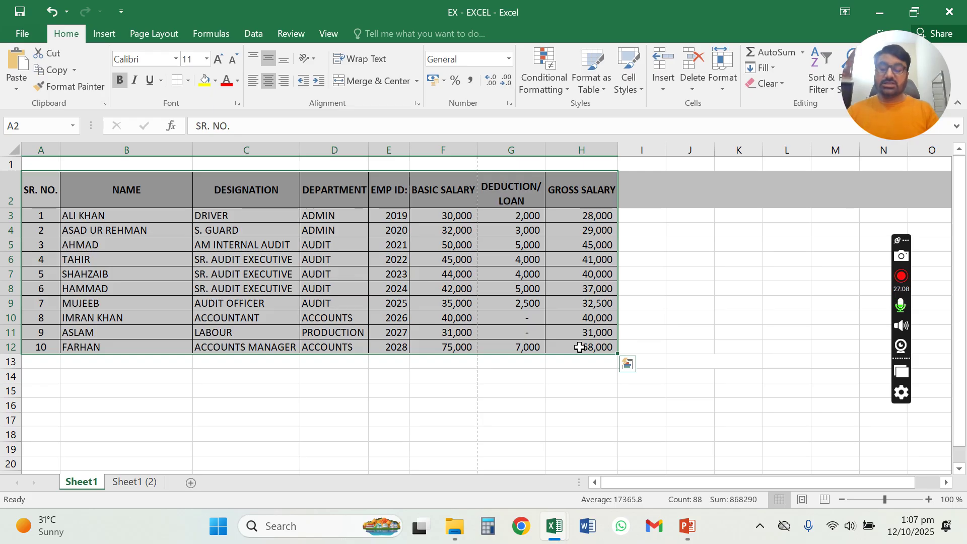
{"action": "key", "text": "ctrl+z"}
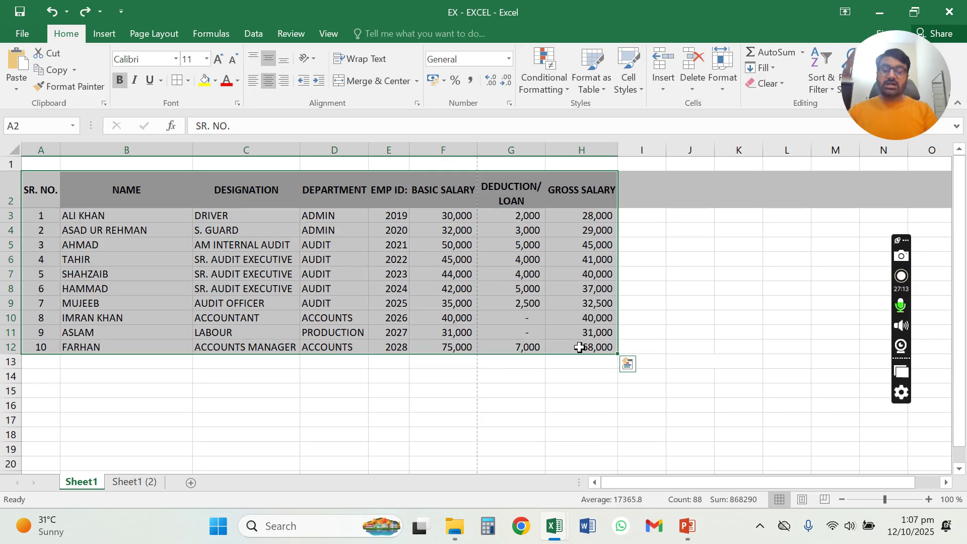
Apply All Borders to the salary table A2:H12, undo it, and redo the borders
{"action": "key", "text": "alt"}
{"action": "key", "text": "h"}
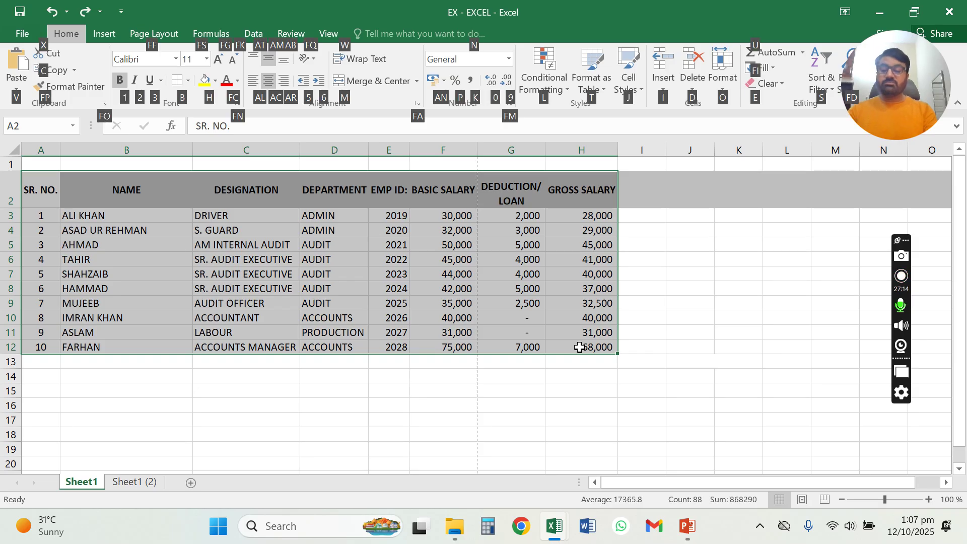
{"action": "key", "text": "b"}
{"action": "key", "text": "a"}
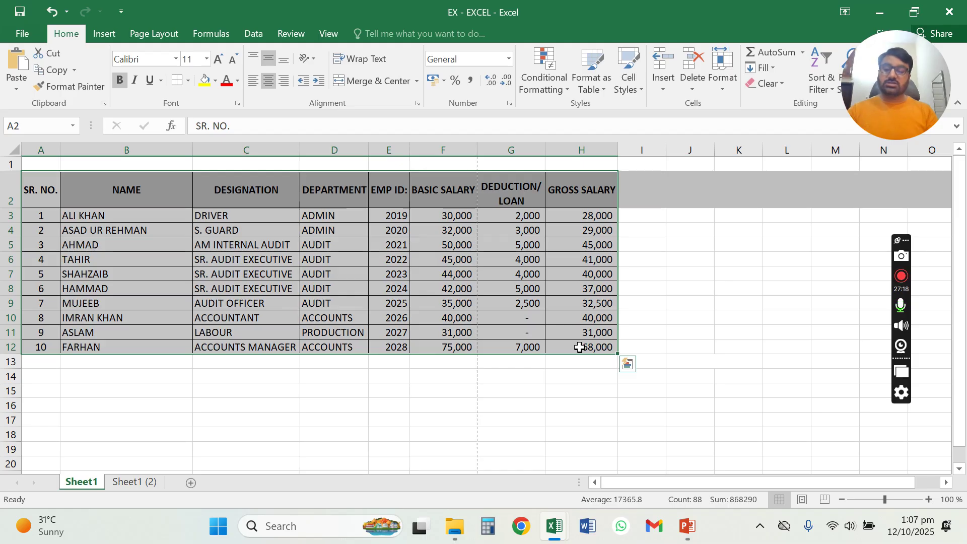
{"action": "key", "text": "ctrl+z"}
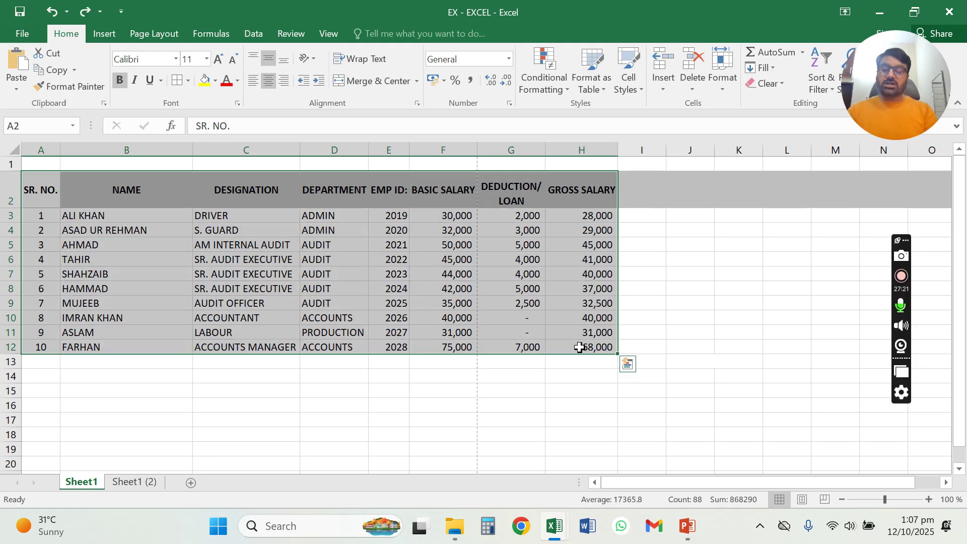
{"action": "key", "text": "alt"}
{"action": "key", "text": "ctrl+y"}
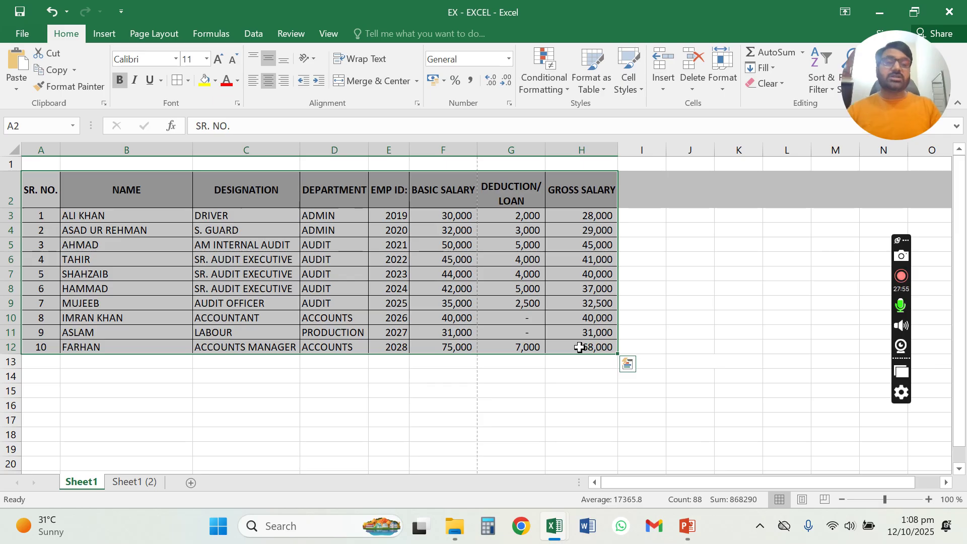
Add filters to the salary table's header row and undo them, two times in a row
{"action": "key", "text": "alt"}
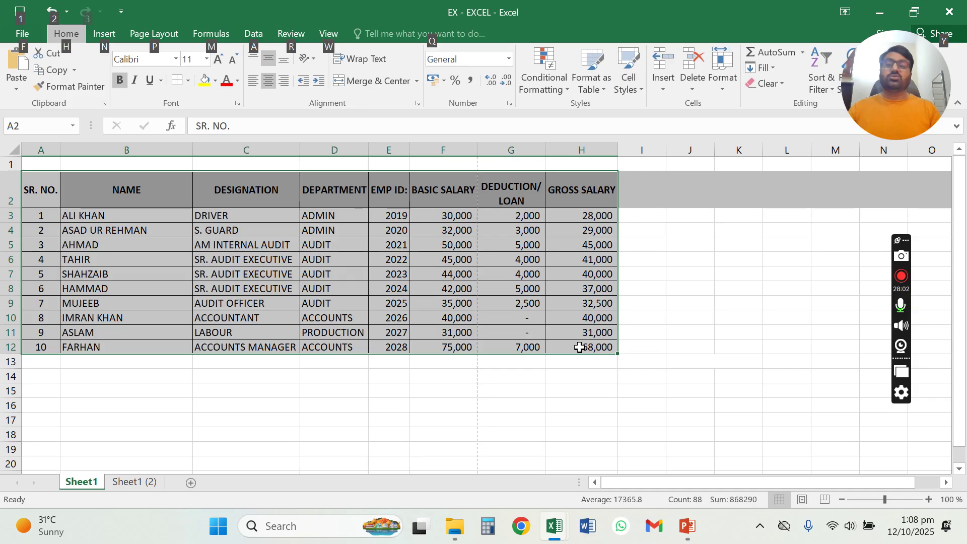
{"action": "key", "text": "h"}
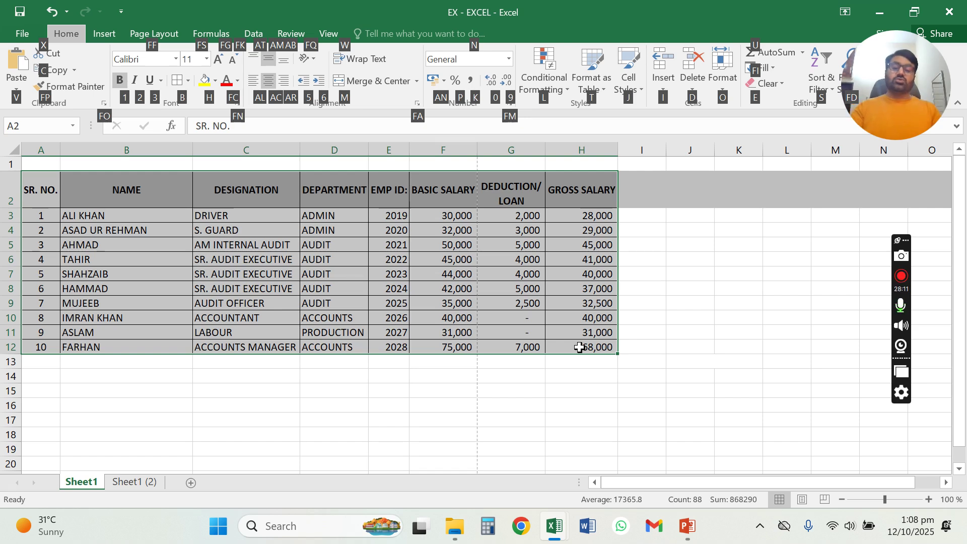
{"action": "key", "text": "s"}
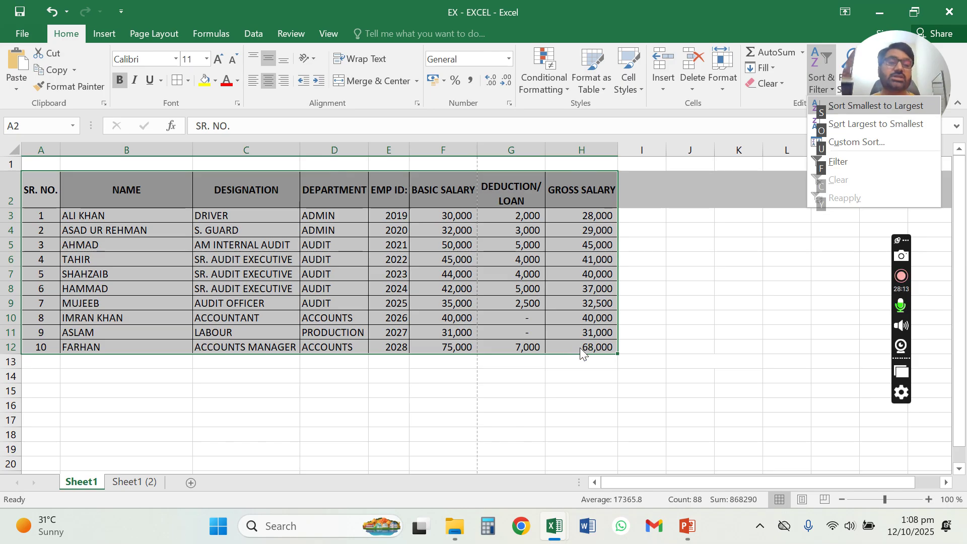
{"action": "key", "text": "f"}
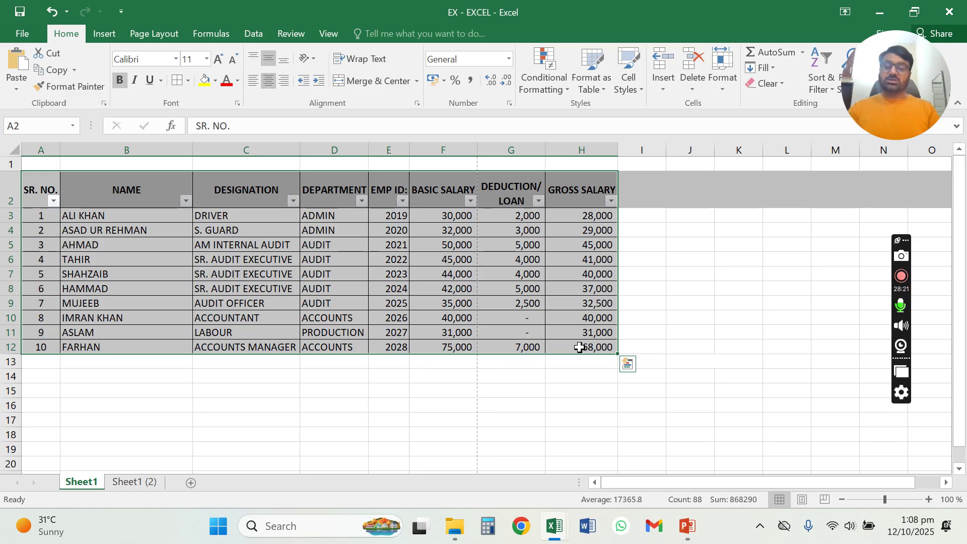
{"action": "key", "text": "ctrl+z"}
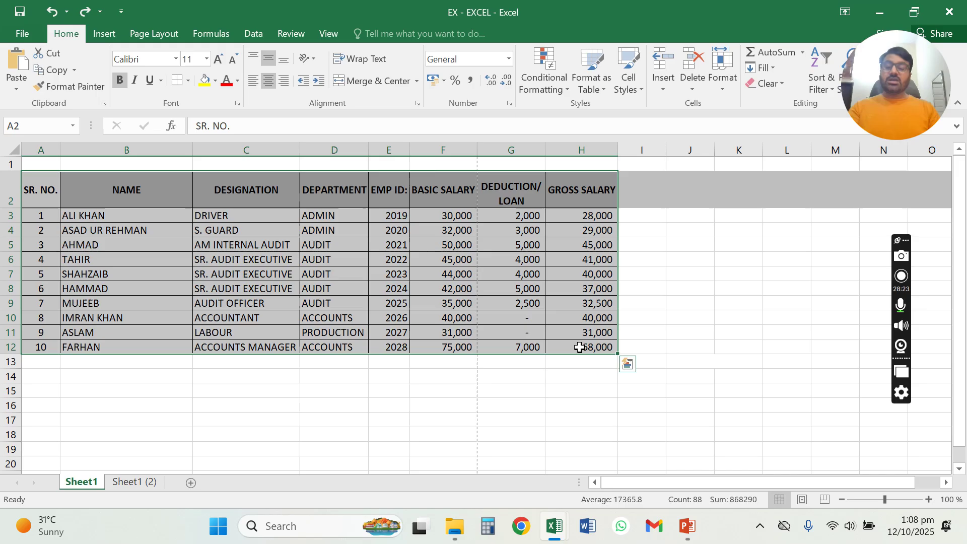
{"action": "key", "text": "alt"}
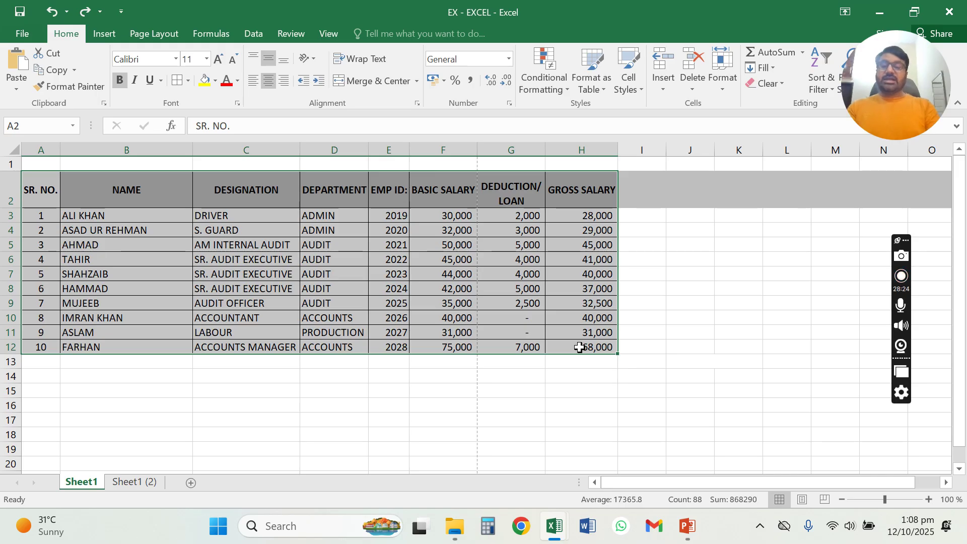
{"action": "key", "text": "h"}
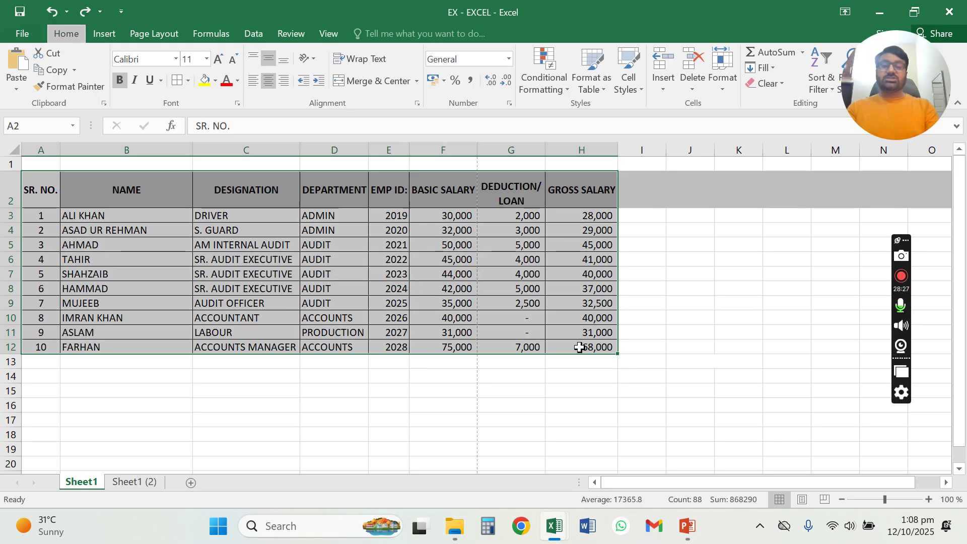
{"action": "key", "text": "s"}
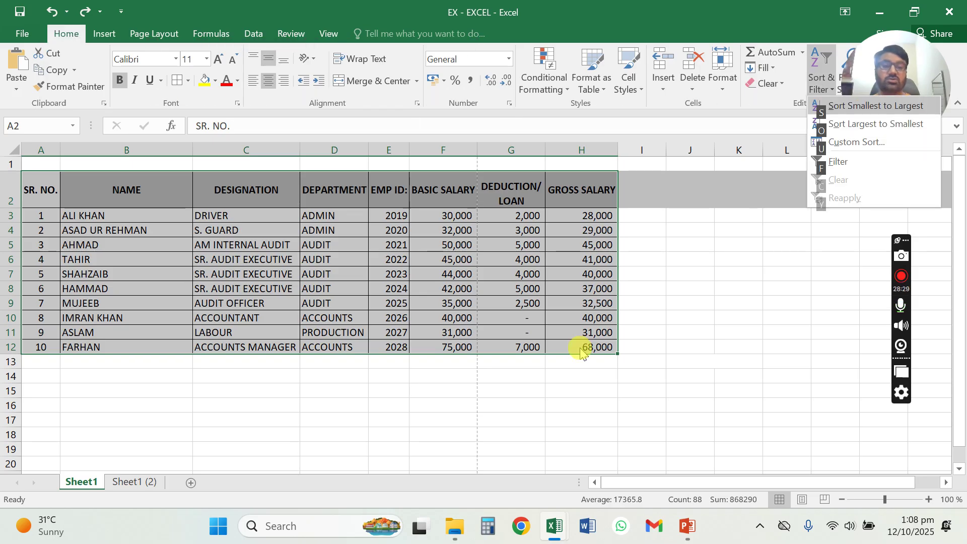
{"action": "key", "text": "f"}
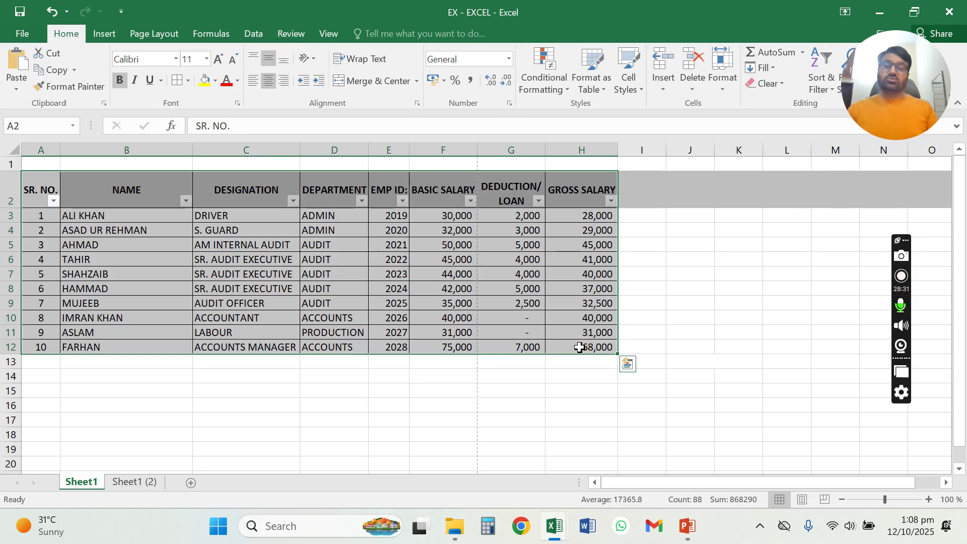
{"action": "key", "text": "ctrl+z"}
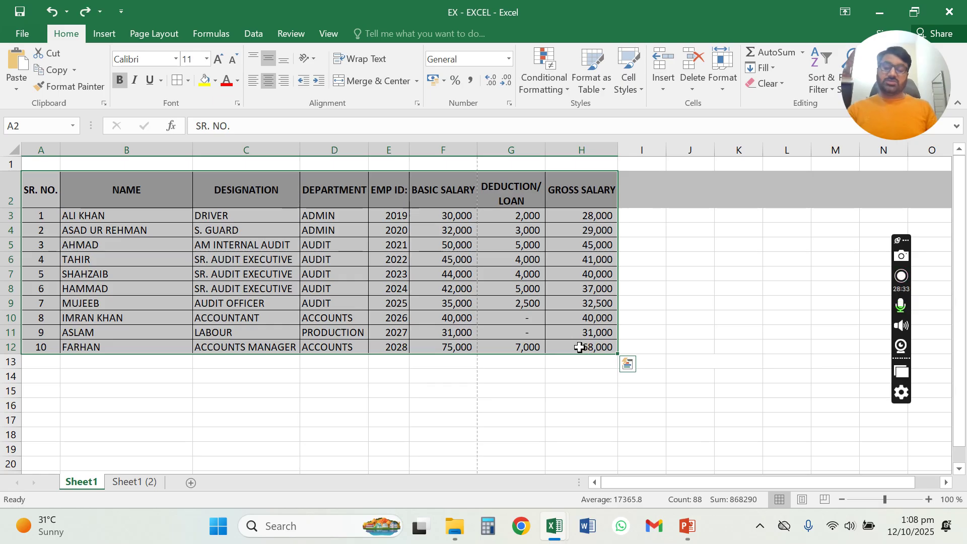
Turn on filters for the salary table's header row
{"action": "key", "text": "alt"}
{"action": "key", "text": "h"}
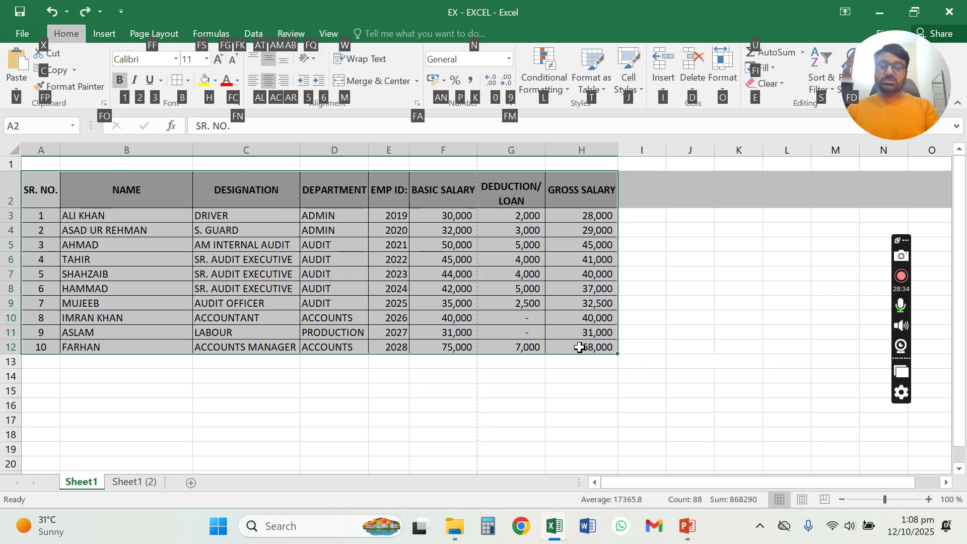
{"action": "key", "text": "s"}
{"action": "key", "text": "f"}
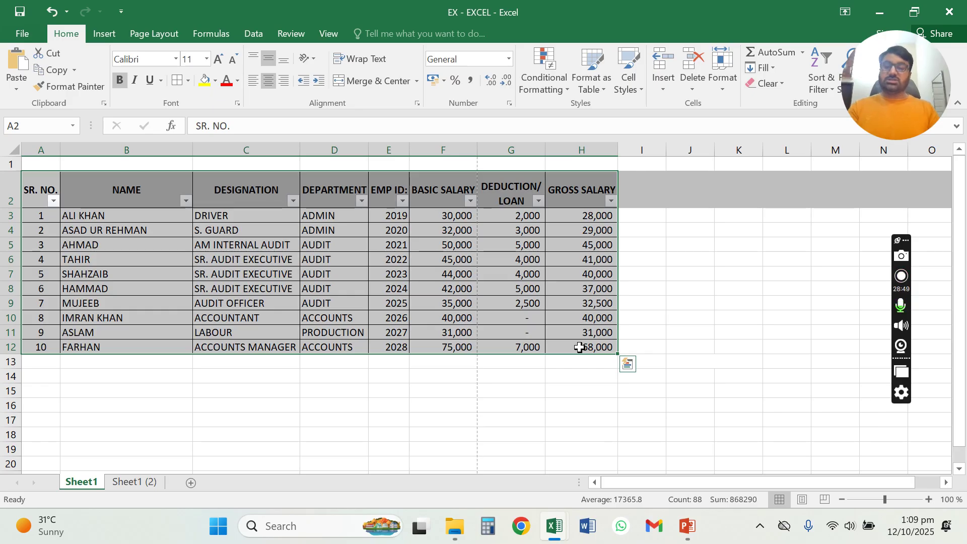
Check the topics on slide 4 in PowerPoint, return to the Excel workbook and remove the salary table's filters
{"action": "key", "text": "alt+Tab"}
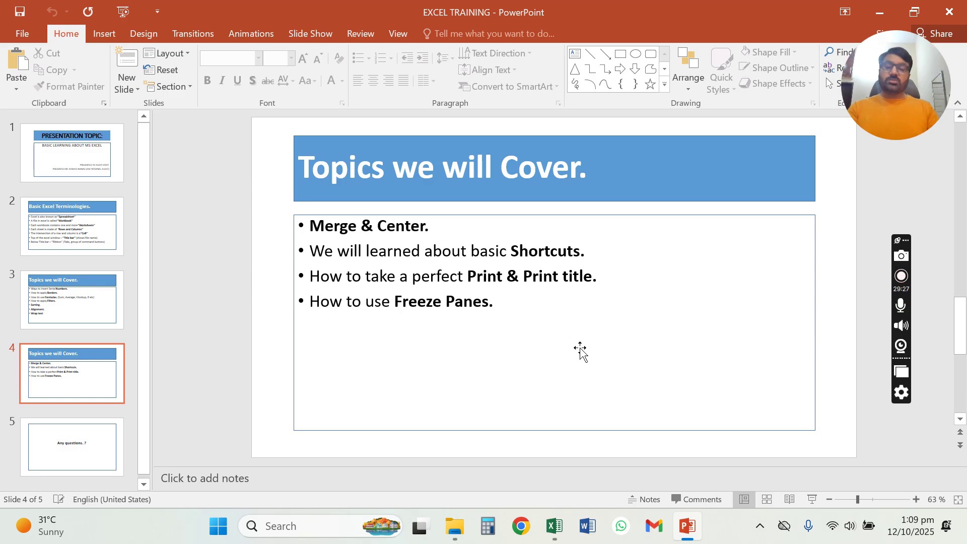
{"action": "key", "text": "alt+Tab"}
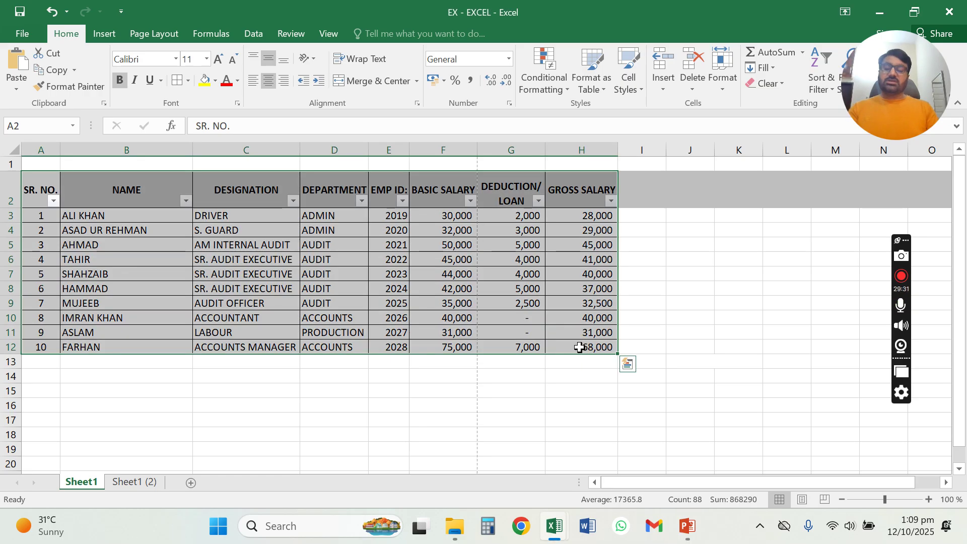
{"action": "key", "text": "ctrl+shift+l"}
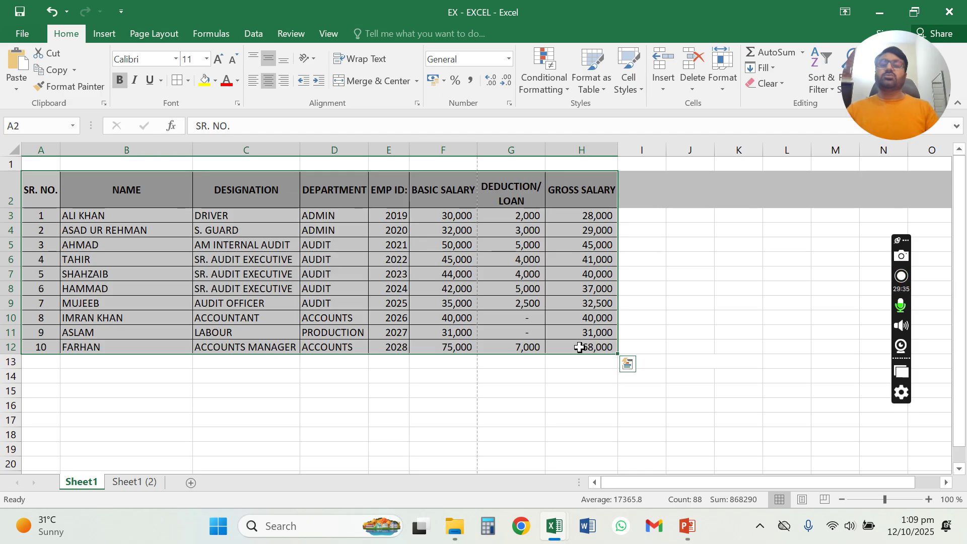
Set the selected salary table A2:H12 as the print area
{"action": "left_click", "coordinate": [150, 37]}
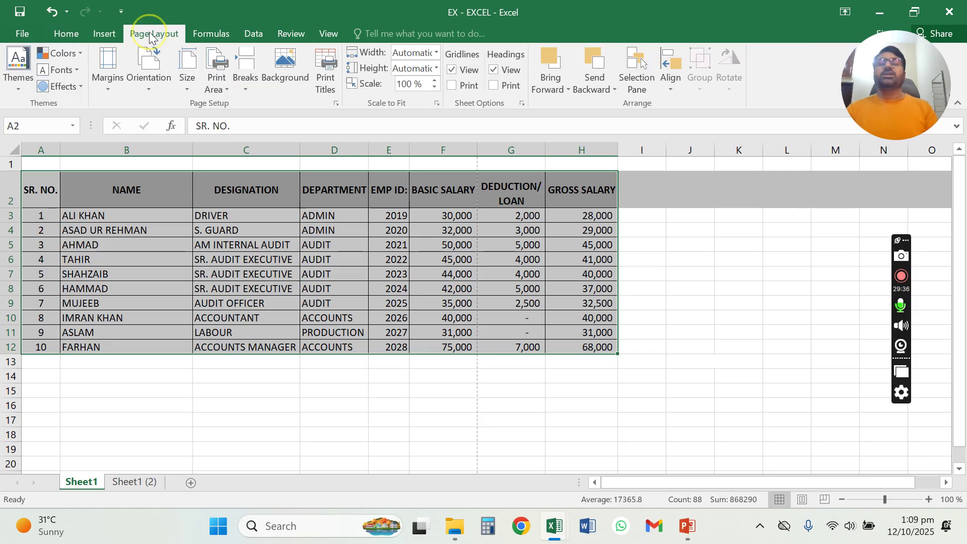
{"action": "left_click", "coordinate": [213, 90]}
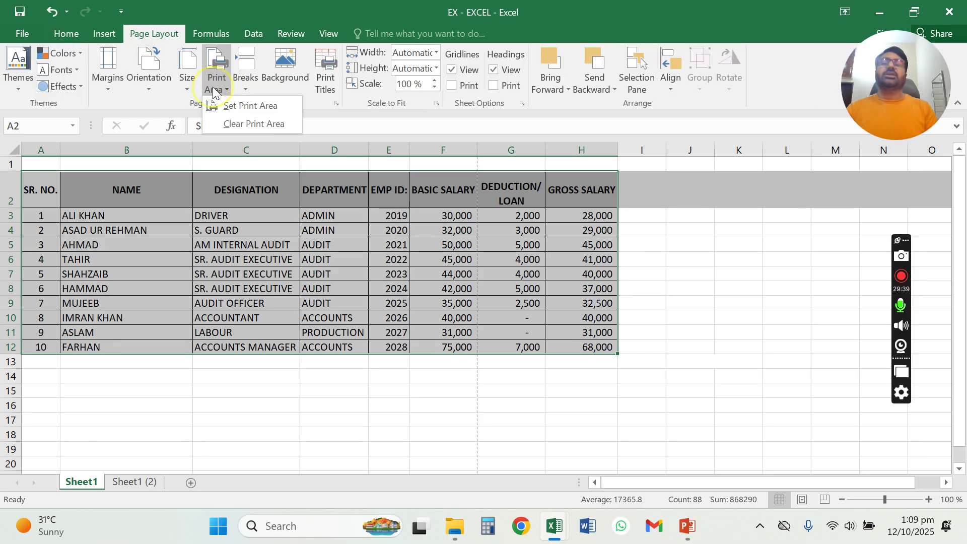
{"action": "left_click", "coordinate": [229, 103]}
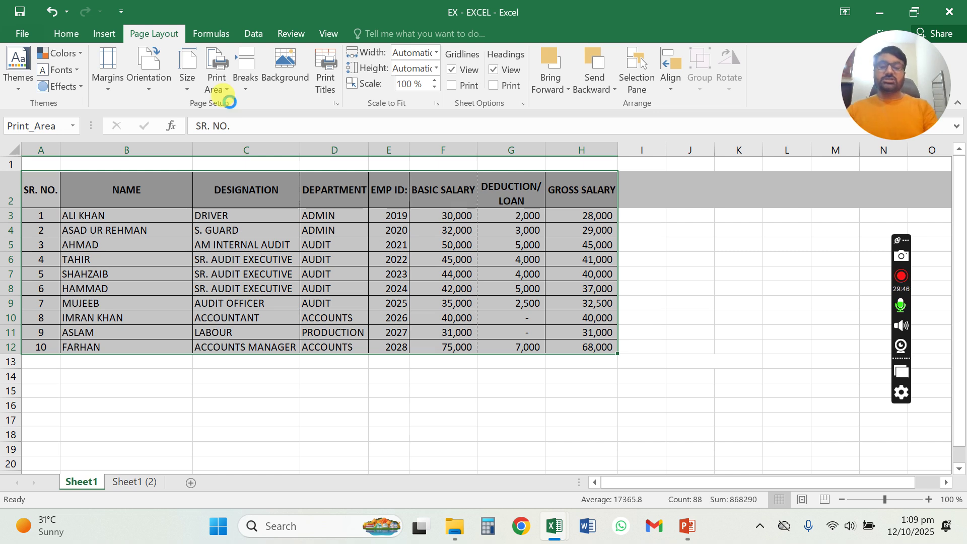
Examine the table's print preview, showing and hiding the page margins, and return to the sheet
{"action": "key", "text": "ctrl+p"}
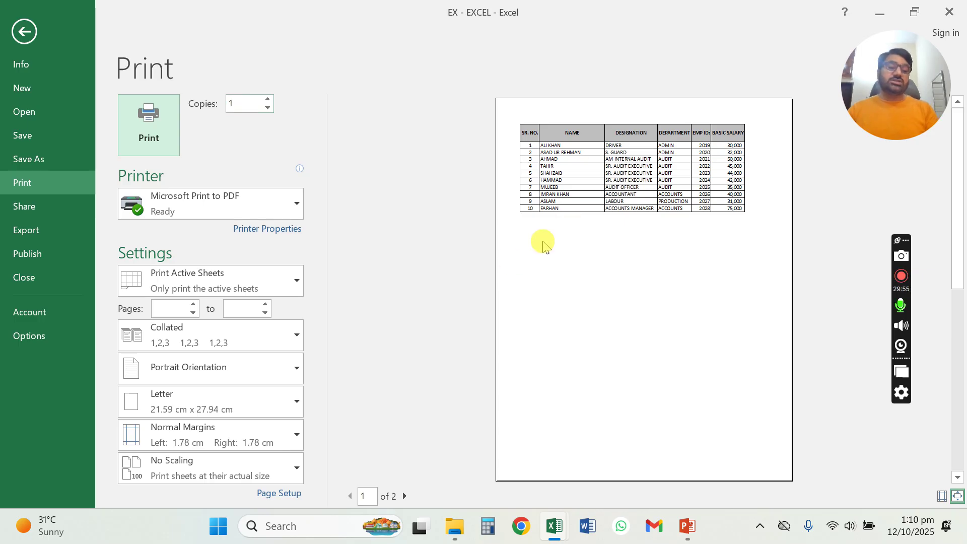
{"action": "left_click", "coordinate": [941, 496]}
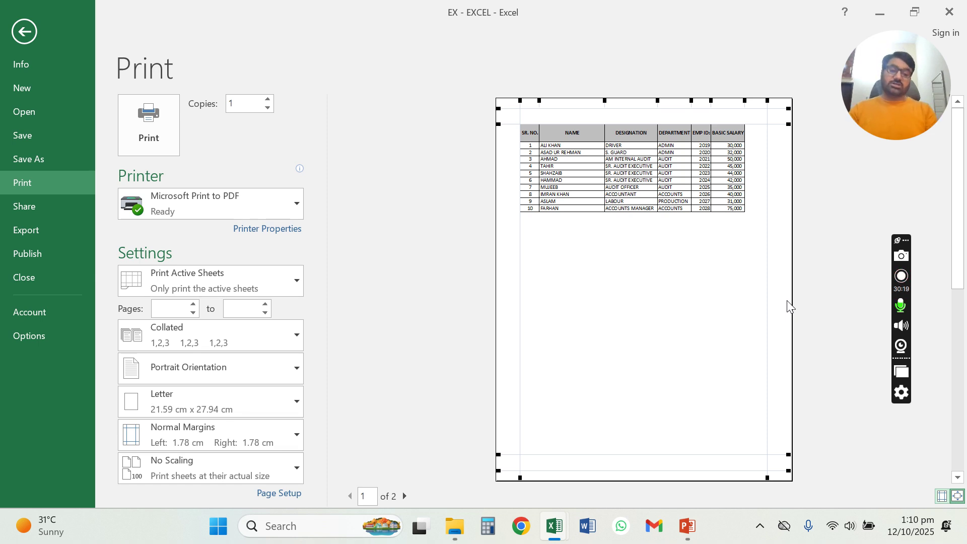
{"action": "left_click", "coordinate": [940, 496]}
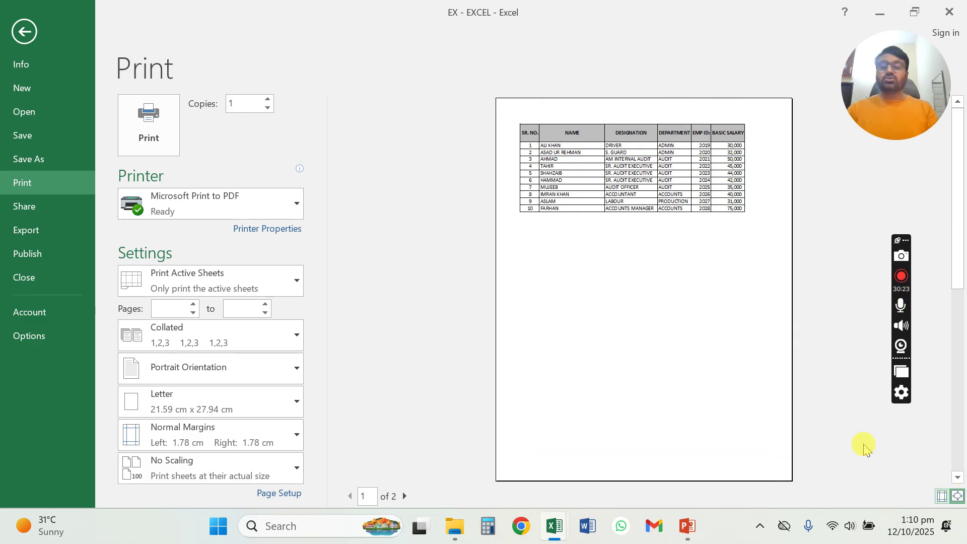
{"action": "key", "text": "Escape"}
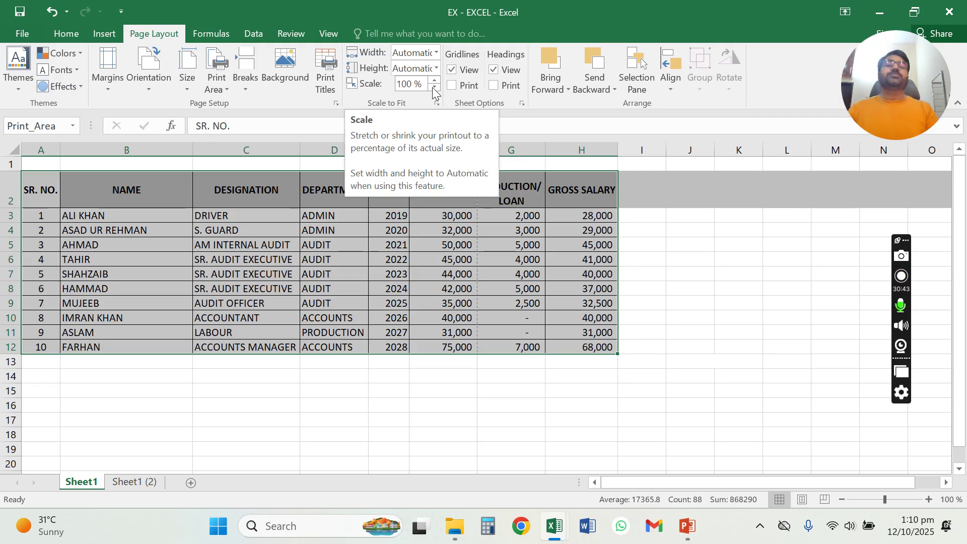
Set the print width to 1 page and check the table in the print preview
{"action": "left_click", "coordinate": [436, 53]}
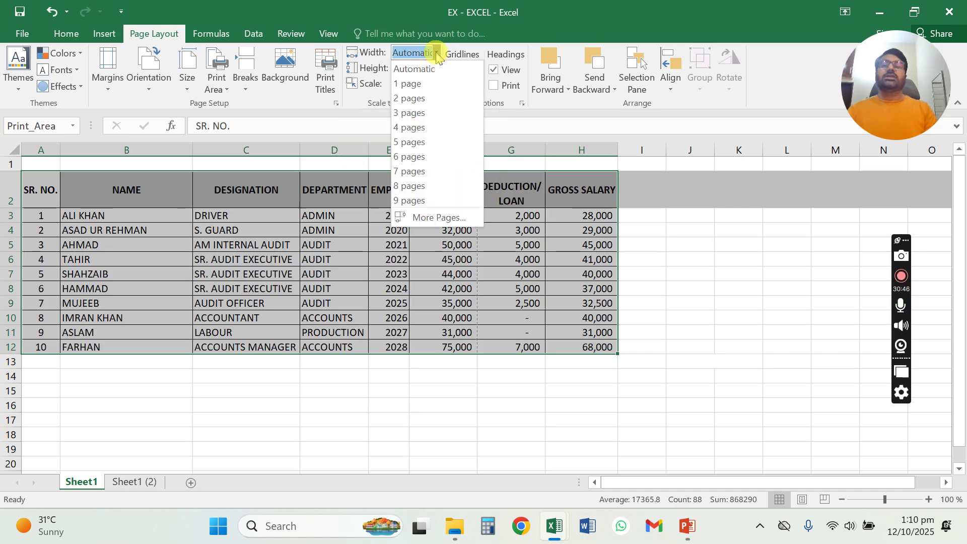
{"action": "left_click", "coordinate": [437, 82]}
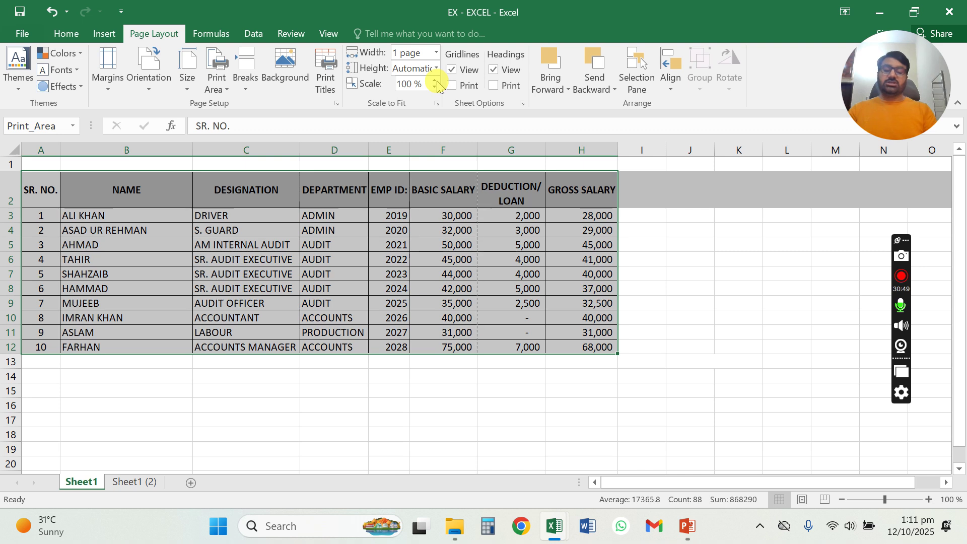
{"action": "key", "text": "ctrl+p"}
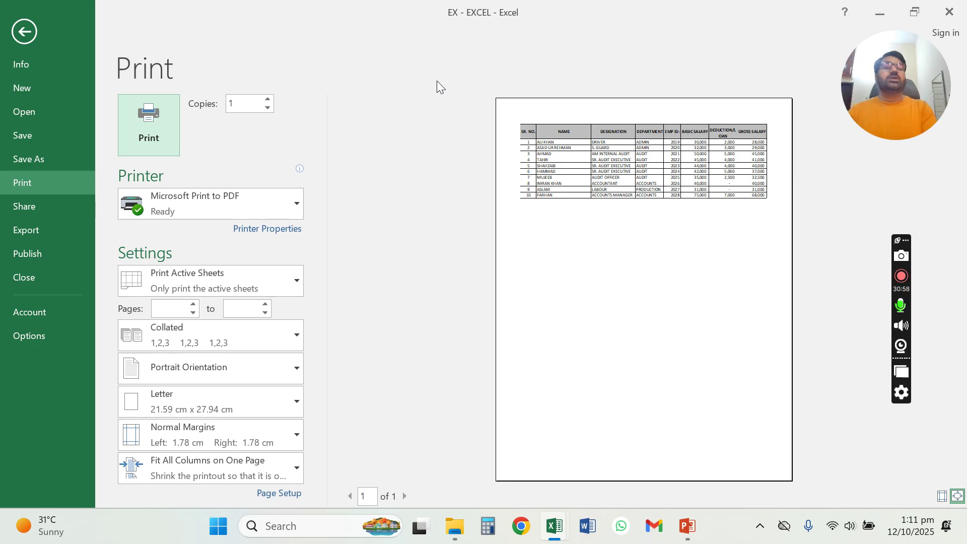
{"action": "key", "text": "Escape"}
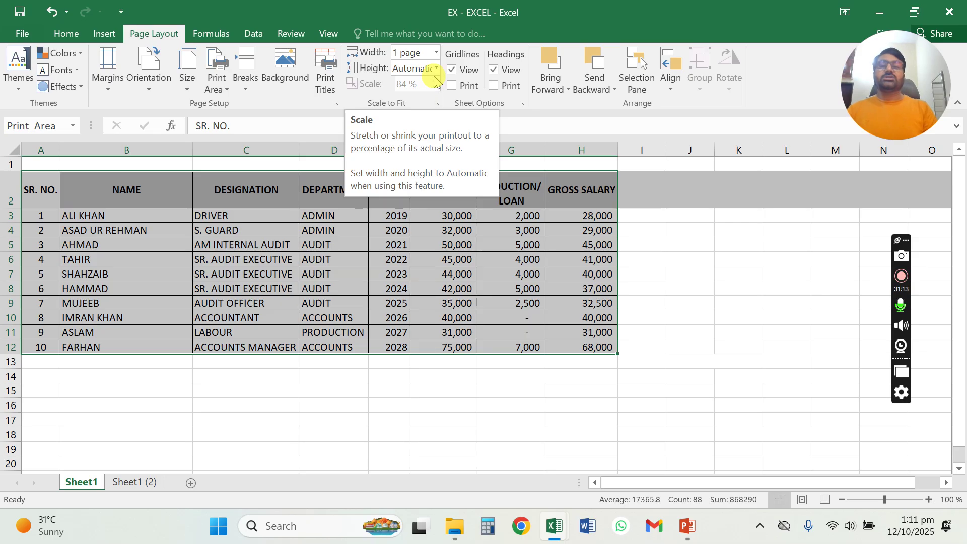
Set the print height to 1 page and check the page in the print preview
{"action": "left_click", "coordinate": [436, 70]}
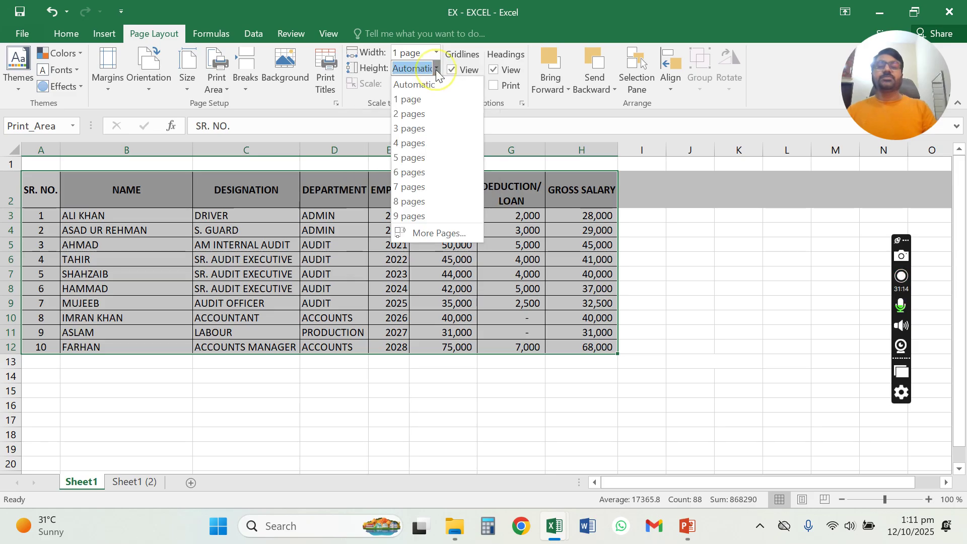
{"action": "left_click", "coordinate": [441, 101]}
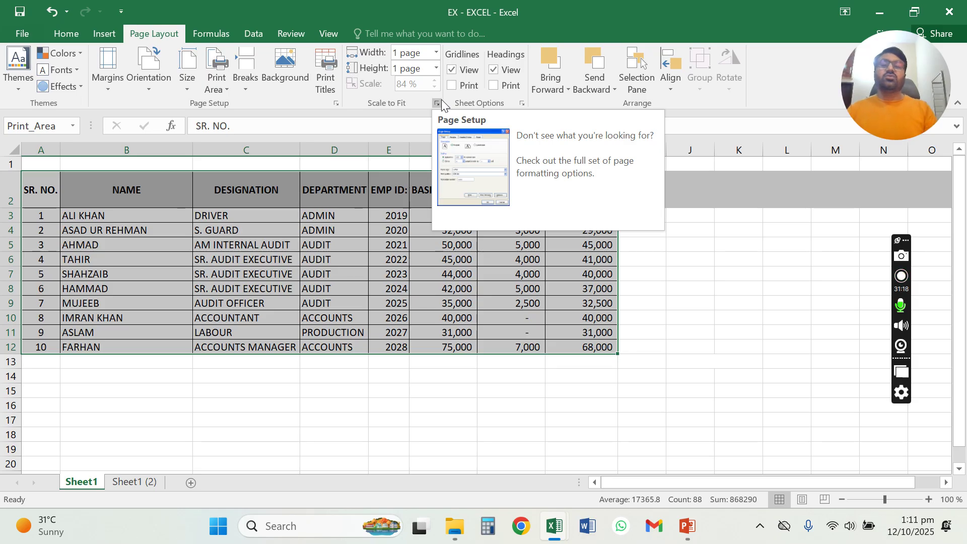
{"action": "key", "text": "ctrl+p"}
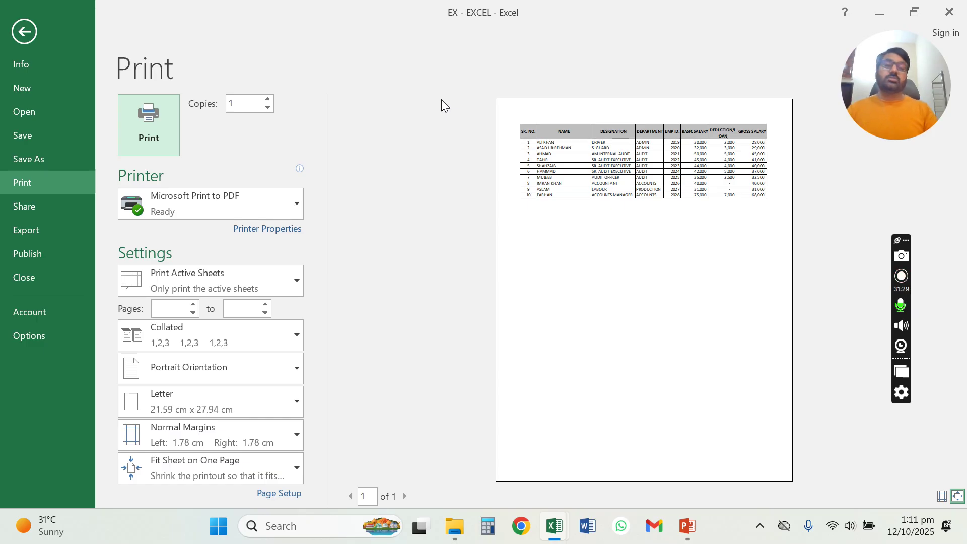
{"action": "key", "text": "Escape"}
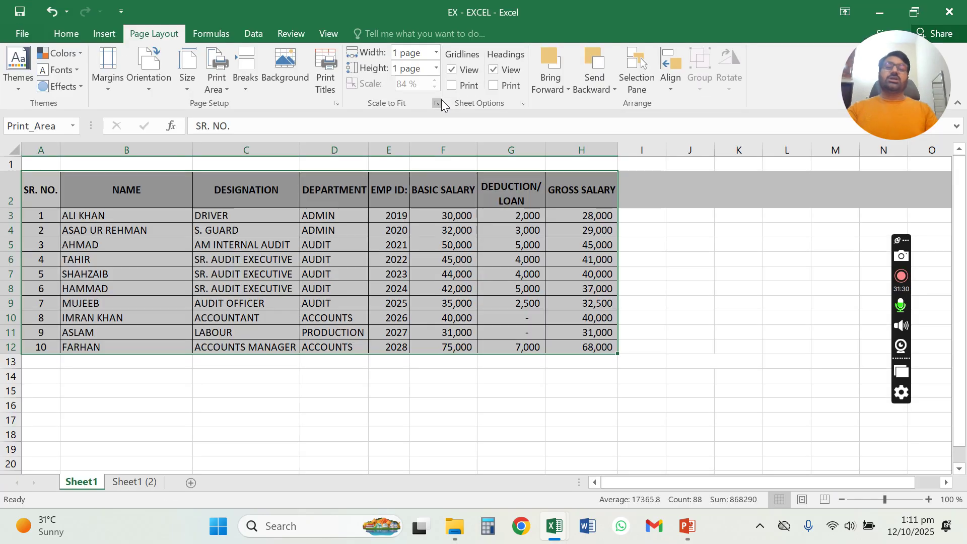
Review the topics slide in PowerPoint and return to the salary table in Excel
{"action": "key", "text": "alt+Tab"}
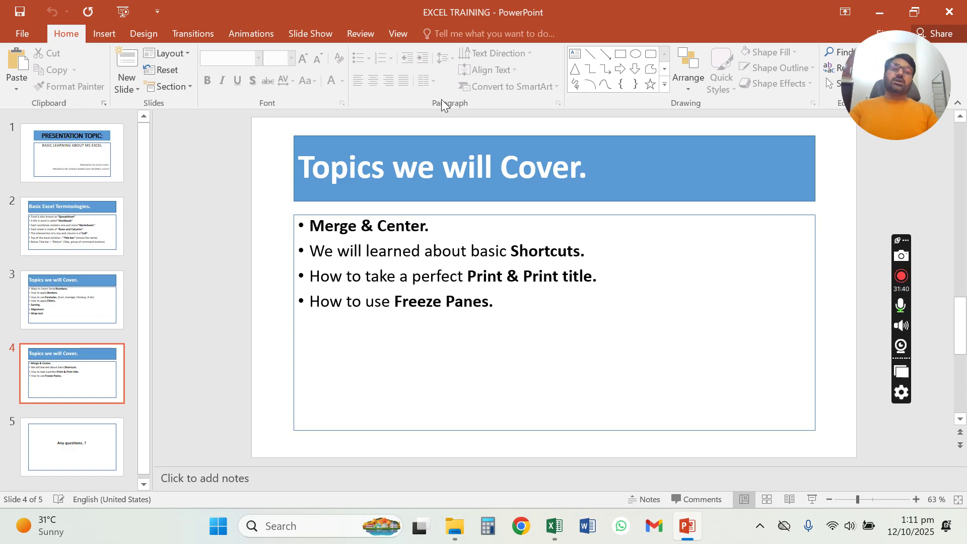
{"action": "key", "text": "alt+Tab"}
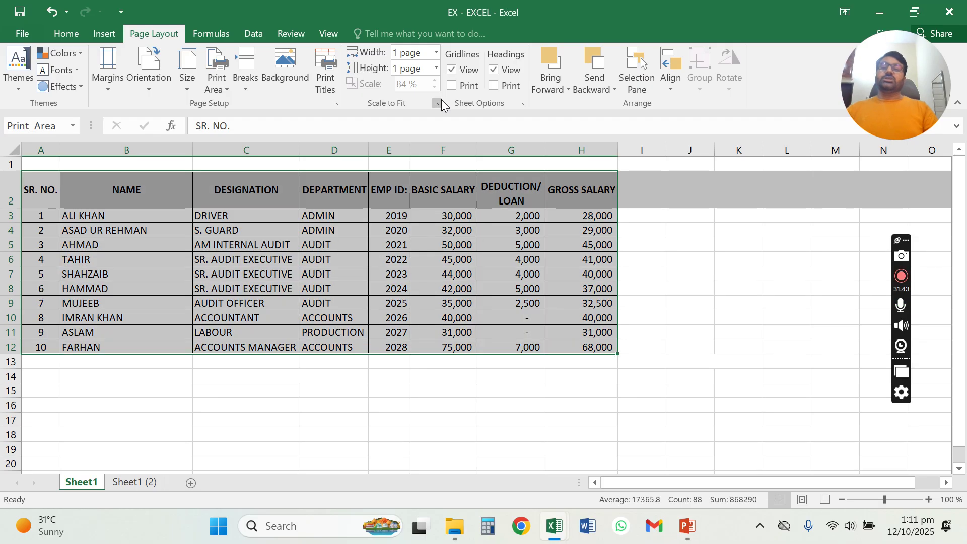
{"action": "left_click", "coordinate": [142, 283]}
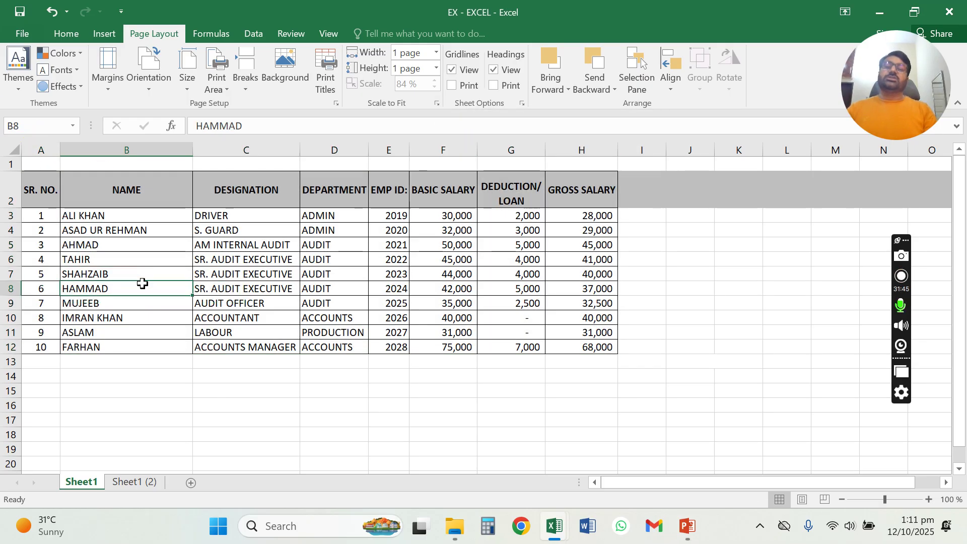
Move down the DESIGNATION column well past the last employee to examine how the header row scrolls
{"action": "left_click", "coordinate": [234, 226]}
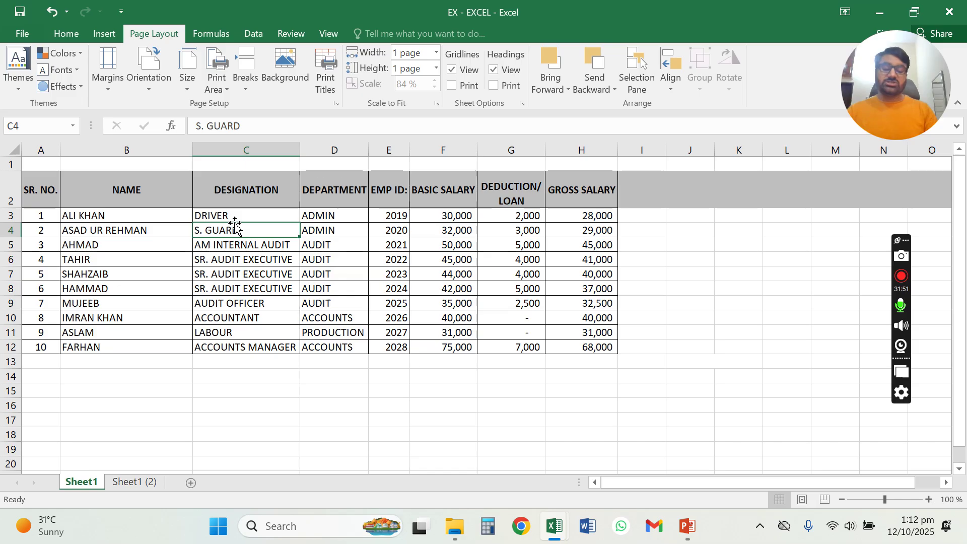
{"action": "key", "text": "Down"}
{"action": "key", "text": "Down"}
{"action": "key", "text": "Down"}
{"action": "key", "text": "Down"}
{"action": "key", "text": "Down"}
{"action": "key", "text": "Down"}
{"action": "key", "text": "Down"}
{"action": "key", "text": "Down"}
{"action": "key", "text": "Down"}
{"action": "key", "text": "Down"}
{"action": "key", "text": "Down"}
{"action": "key", "text": "Down"}
{"action": "key", "text": "Down"}
{"action": "key", "text": "Down"}
{"action": "key", "text": "Down"}
{"action": "key", "text": "Down"}
{"action": "key", "text": "Down"}
{"action": "key", "text": "Down"}
{"action": "key", "text": "Down"}
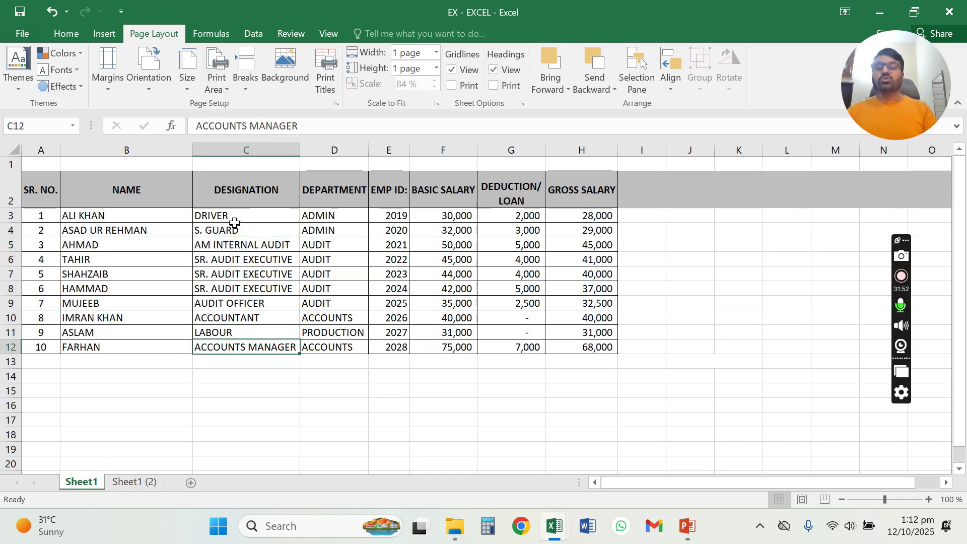
{"action": "key", "text": "Down"}
{"action": "key", "text": "Down"}
{"action": "key", "text": "Down"}
{"action": "key", "text": "Down"}
{"action": "key", "text": "Down"}
{"action": "key", "text": "Down"}
{"action": "key", "text": "Down"}
{"action": "key", "text": "Down"}
{"action": "key", "text": "Down"}
{"action": "key", "text": "Down"}
{"action": "key", "text": "Down"}
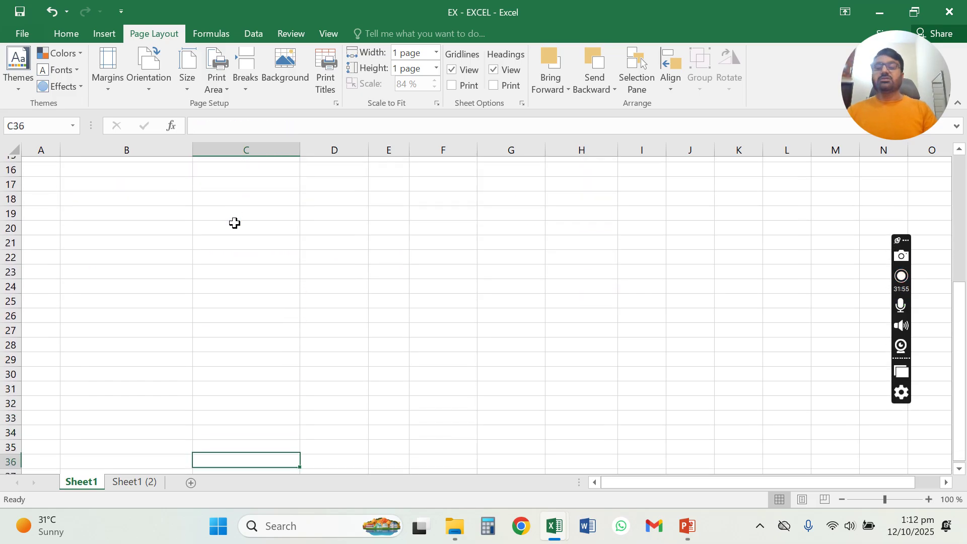
{"action": "key", "text": "Up"}
{"action": "key", "text": "Up"}
{"action": "key", "text": "Up"}
{"action": "key", "text": "Up"}
{"action": "key", "text": "Up"}
{"action": "key", "text": "Up"}
{"action": "key", "text": "Up"}
{"action": "key", "text": "Up"}
{"action": "key", "text": "Up"}
{"action": "key", "text": "Up"}
{"action": "key", "text": "Down"}
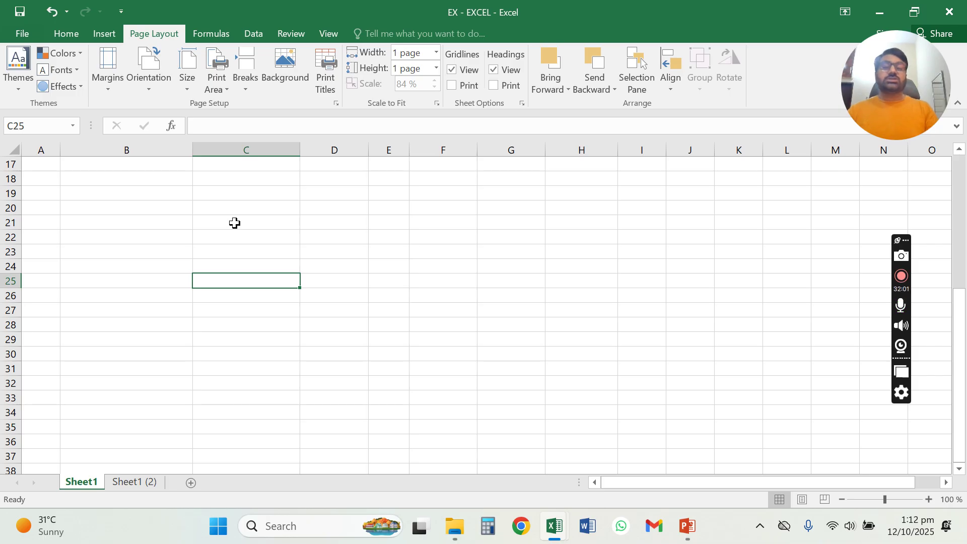
Move across to column G and back up to row 1 to bring the table headers into view
{"action": "key", "text": "Right"}
{"action": "key", "text": "Right"}
{"action": "key", "text": "Right"}
{"action": "key", "text": "Right"}
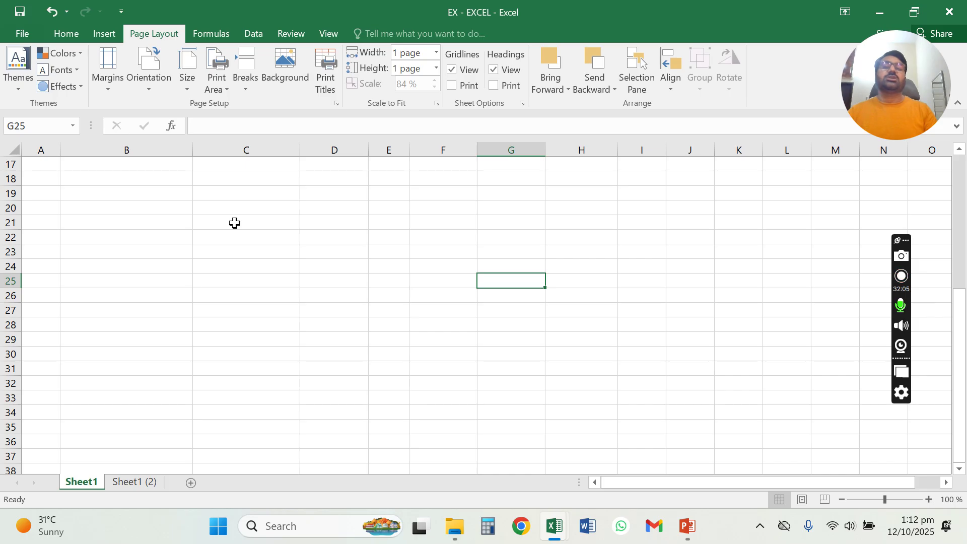
{"action": "key", "text": "Up"}
{"action": "key", "text": "Up"}
{"action": "key", "text": "Up"}
{"action": "key", "text": "Up"}
{"action": "key", "text": "Up"}
{"action": "key", "text": "Up"}
{"action": "key", "text": "Up"}
{"action": "key", "text": "Up"}
{"action": "key", "text": "Up"}
{"action": "key", "text": "Up"}
{"action": "key", "text": "Up"}
{"action": "key", "text": "Up"}
{"action": "key", "text": "Up"}
{"action": "key", "text": "Up"}
{"action": "key", "text": "Up"}
{"action": "key", "text": "Up"}
{"action": "key", "text": "Up"}
{"action": "key", "text": "Up"}
{"action": "key", "text": "Up"}
{"action": "key", "text": "Up"}
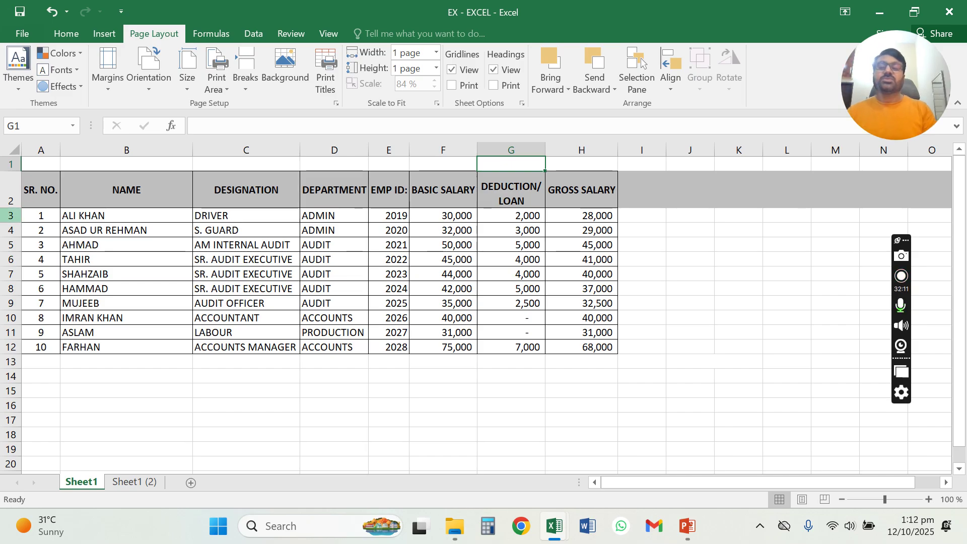
Freeze the panes above row 3 so rows 1 and 2 stay in view while scrolling
{"action": "left_click", "coordinate": [10, 215]}
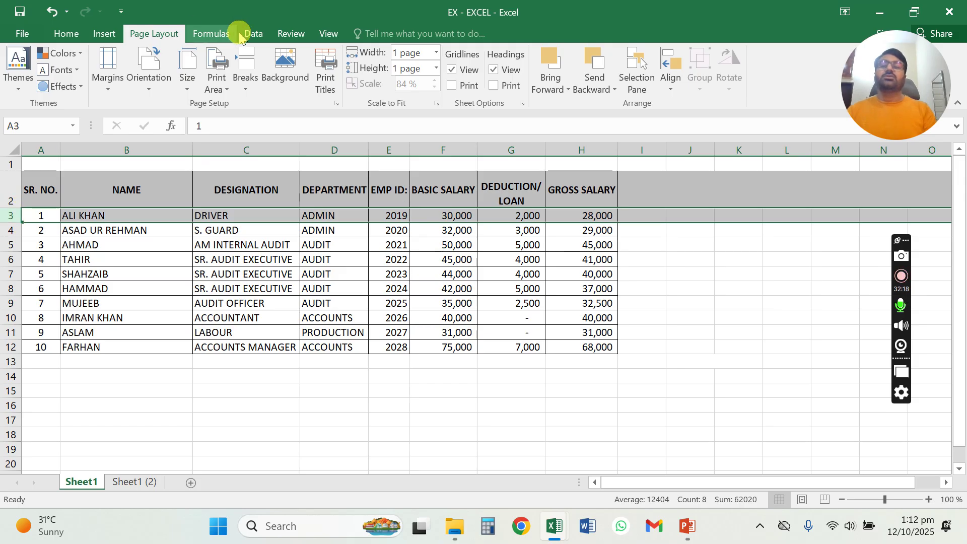
{"action": "left_click", "coordinate": [326, 34]}
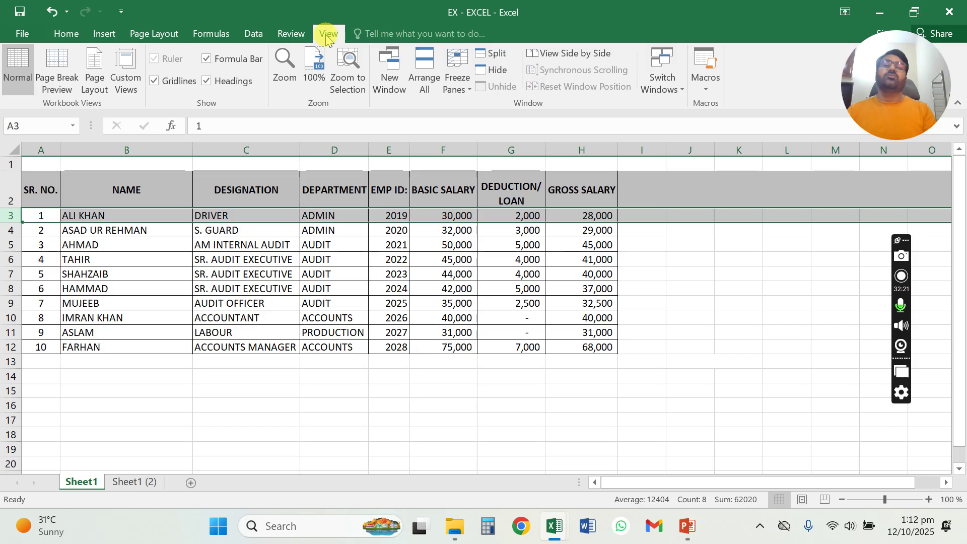
{"action": "left_click", "coordinate": [458, 89]}
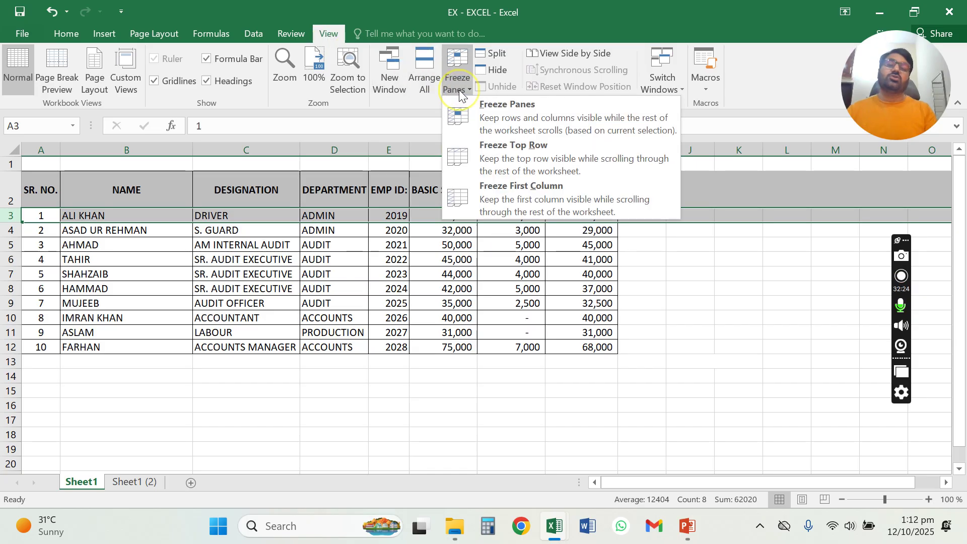
{"action": "left_click", "coordinate": [498, 126]}
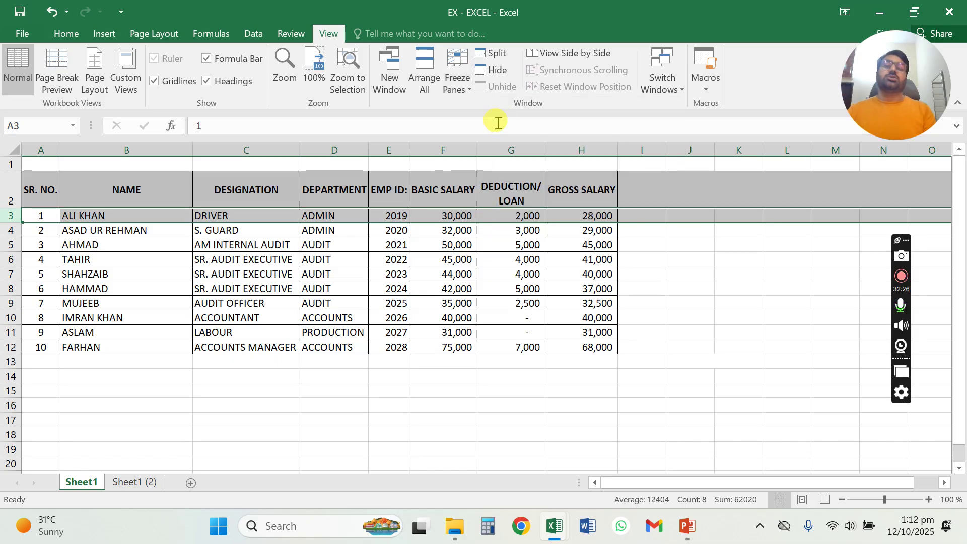
Move down the BASIC SALARY column past the table and back up to check the frozen header rows
{"action": "left_click", "coordinate": [416, 231]}
{"action": "key", "text": "Down"}
{"action": "key", "text": "Down"}
{"action": "key", "text": "Down"}
{"action": "key", "text": "Down"}
{"action": "key", "text": "Down"}
{"action": "key", "text": "Down"}
{"action": "key", "text": "Down"}
{"action": "key", "text": "Down"}
{"action": "key", "text": "Down"}
{"action": "key", "text": "Down"}
{"action": "key", "text": "Down"}
{"action": "key", "text": "Down"}
{"action": "key", "text": "Down"}
{"action": "key", "text": "Down"}
{"action": "key", "text": "Down"}
{"action": "key", "text": "Down"}
{"action": "key", "text": "Down"}
{"action": "key", "text": "Down"}
{"action": "key", "text": "Down"}
{"action": "key", "text": "Down"}
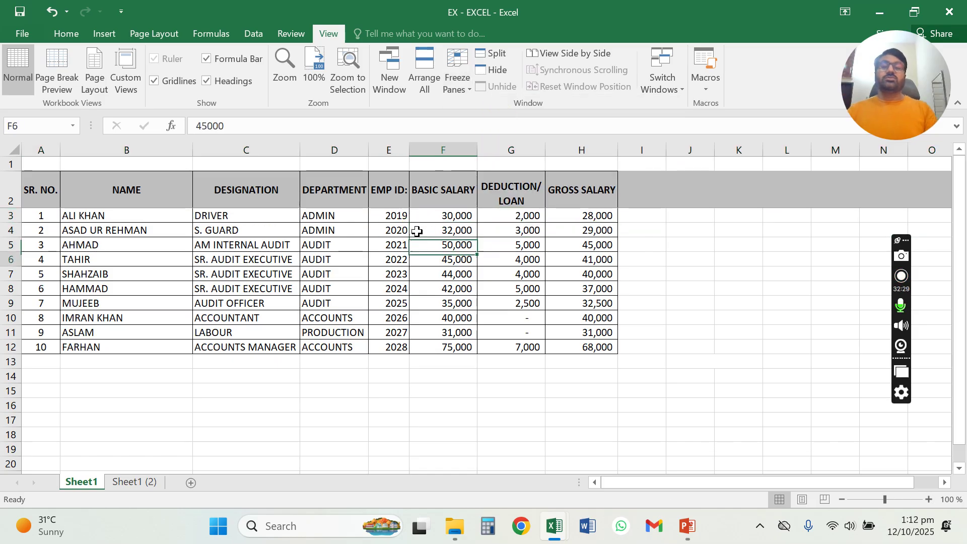
{"action": "key", "text": "Down"}
{"action": "key", "text": "Down"}
{"action": "key", "text": "Down"}
{"action": "key", "text": "Down"}
{"action": "key", "text": "Down"}
{"action": "key", "text": "Down"}
{"action": "key", "text": "Down"}
{"action": "key", "text": "Down"}
{"action": "key", "text": "Down"}
{"action": "key", "text": "Down"}
{"action": "key", "text": "Down"}
{"action": "key", "text": "Down"}
{"action": "key", "text": "Down"}
{"action": "key", "text": "Down"}
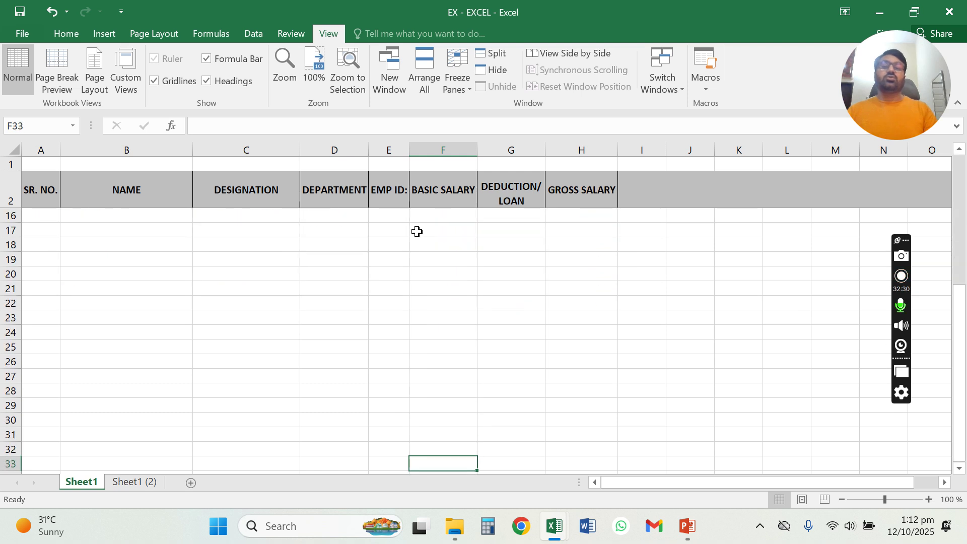
{"action": "key", "text": "Up"}
{"action": "key", "text": "Up"}
{"action": "key", "text": "Up"}
{"action": "key", "text": "Up"}
{"action": "key", "text": "Up"}
{"action": "key", "text": "Up"}
{"action": "key", "text": "Up"}
{"action": "key", "text": "Up"}
{"action": "key", "text": "Up"}
{"action": "key", "text": "Up"}
{"action": "key", "text": "Up"}
{"action": "key", "text": "Up"}
{"action": "key", "text": "Up"}
{"action": "key", "text": "Up"}
{"action": "key", "text": "Up"}
{"action": "key", "text": "Up"}
{"action": "key", "text": "Up"}
{"action": "key", "text": "Up"}
{"action": "key", "text": "Up"}
{"action": "key", "text": "Up"}
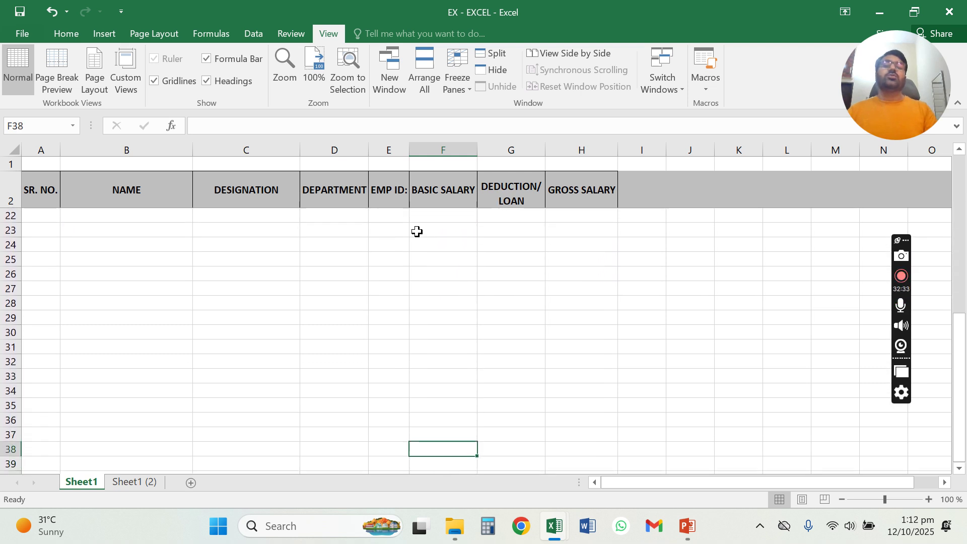
Move far down the empty part of the BASIC SALARY column to row 55 to check the frozen header rows
{"action": "key", "text": "Up"}
{"action": "key", "text": "Up"}
{"action": "key", "text": "Up"}
{"action": "key", "text": "Up"}
{"action": "key", "text": "Up"}
{"action": "key", "text": "Up"}
{"action": "key", "text": "Down"}
{"action": "key", "text": "Down"}
{"action": "key", "text": "Down"}
{"action": "key", "text": "Down"}
{"action": "key", "text": "Down"}
{"action": "key", "text": "Down"}
{"action": "key", "text": "Down"}
{"action": "key", "text": "Down"}
{"action": "key", "text": "Down"}
{"action": "key", "text": "Down"}
{"action": "key", "text": "Down"}
{"action": "key", "text": "Down"}
{"action": "key", "text": "Down"}
{"action": "key", "text": "Down"}
{"action": "key", "text": "Down"}
{"action": "key", "text": "Down"}
{"action": "key", "text": "Down"}
{"action": "key", "text": "Down"}
{"action": "key", "text": "Down"}
{"action": "key", "text": "Down"}
{"action": "key", "text": "Down"}
{"action": "key", "text": "Down"}
{"action": "key", "text": "Down"}
{"action": "key", "text": "Down"}
{"action": "key", "text": "Down"}
{"action": "key", "text": "Down"}
{"action": "key", "text": "Down"}
{"action": "key", "text": "Down"}
{"action": "key", "text": "Down"}
{"action": "key", "text": "Down"}
{"action": "key", "text": "Down"}
{"action": "key", "text": "Down"}
{"action": "key", "text": "Down"}
{"action": "key", "text": "Down"}
{"action": "key", "text": "Down"}
{"action": "key", "text": "Down"}
{"action": "key", "text": "Down"}
{"action": "key", "text": "Down"}
{"action": "key", "text": "Down"}
{"action": "key", "text": "Down"}
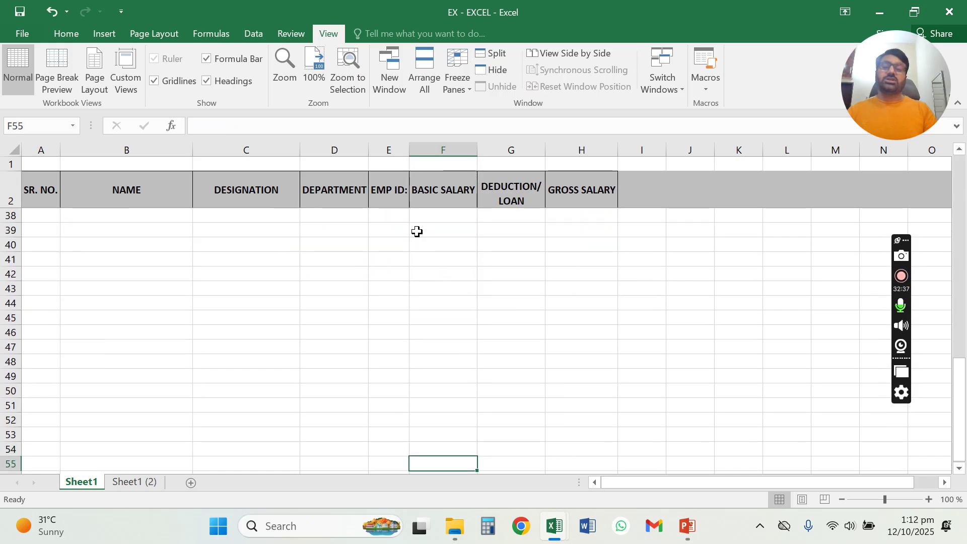
Return up the BASIC SALARY column to row 1 to view the whole salary table
{"action": "key", "text": "Up"}
{"action": "key", "text": "Up"}
{"action": "key", "text": "Up"}
{"action": "key", "text": "Up"}
{"action": "key", "text": "Up"}
{"action": "key", "text": "Up"}
{"action": "key", "text": "Up"}
{"action": "key", "text": "Up"}
{"action": "key", "text": "Up"}
{"action": "key", "text": "Up"}
{"action": "key", "text": "Up"}
{"action": "key", "text": "Up"}
{"action": "key", "text": "Up"}
{"action": "key", "text": "Up"}
{"action": "key", "text": "Up"}
{"action": "key", "text": "Up"}
{"action": "key", "text": "Up"}
{"action": "key", "text": "Up"}
{"action": "key", "text": "Up"}
{"action": "key", "text": "Up"}
{"action": "key", "text": "Up"}
{"action": "key", "text": "Up"}
{"action": "key", "text": "Up"}
{"action": "key", "text": "Up"}
{"action": "key", "text": "Up"}
{"action": "key", "text": "Up"}
{"action": "key", "text": "Up"}
{"action": "key", "text": "Up"}
{"action": "key", "text": "Up"}
{"action": "key", "text": "Up"}
{"action": "key", "text": "Up"}
{"action": "key", "text": "Up"}
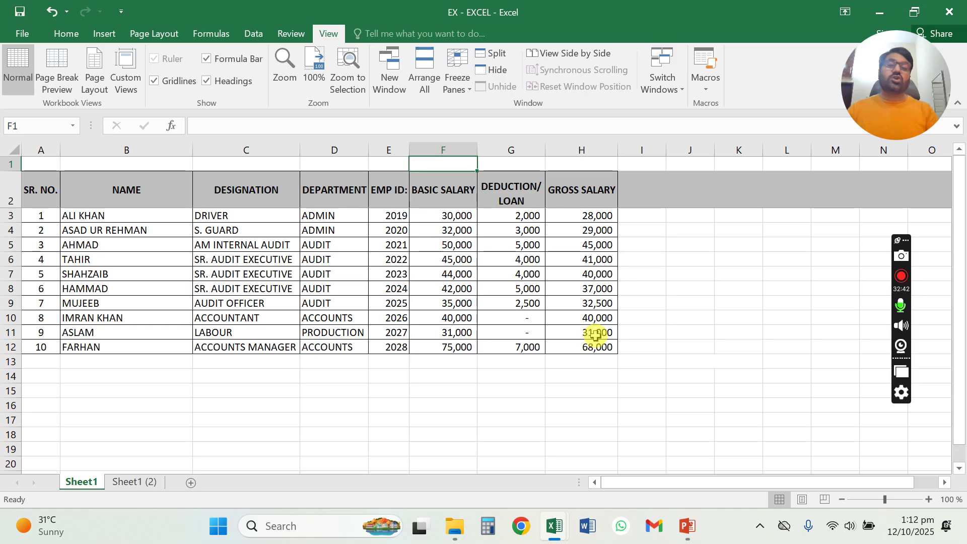
Move along row 4 to column Y and down to cell X10 to examine how the employee columns scroll sideways
{"action": "left_click", "coordinate": [659, 224]}
{"action": "key", "text": "Right"}
{"action": "key", "text": "Right"}
{"action": "key", "text": "Right"}
{"action": "key", "text": "Right"}
{"action": "key", "text": "Right"}
{"action": "key", "text": "Right"}
{"action": "key", "text": "Right"}
{"action": "key", "text": "Right"}
{"action": "key", "text": "Right"}
{"action": "key", "text": "Right"}
{"action": "key", "text": "Right"}
{"action": "key", "text": "Right"}
{"action": "key", "text": "Right"}
{"action": "key", "text": "Right"}
{"action": "key", "text": "Right"}
{"action": "key", "text": "Right"}
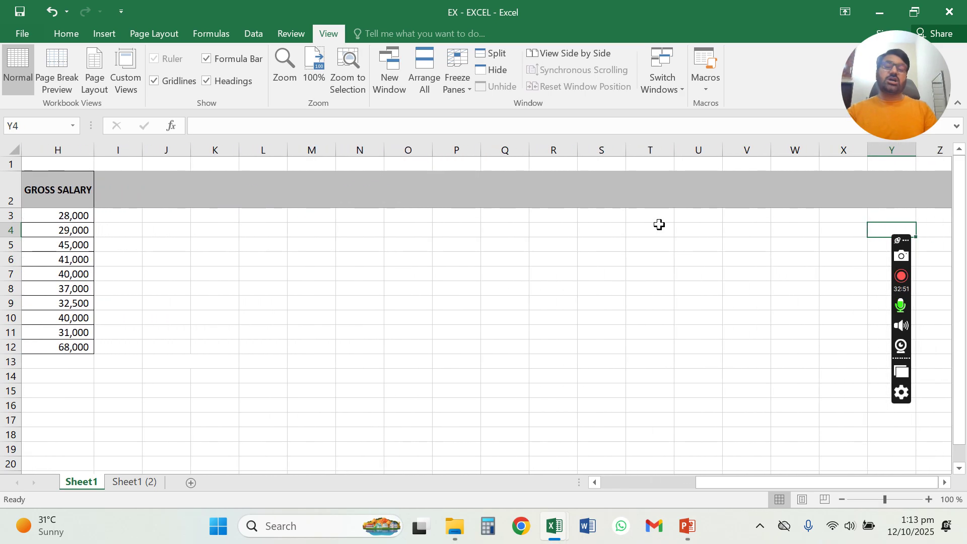
{"action": "key", "text": "Down"}
{"action": "key", "text": "Down"}
{"action": "key", "text": "Down"}
{"action": "key", "text": "Down"}
{"action": "key", "text": "Down"}
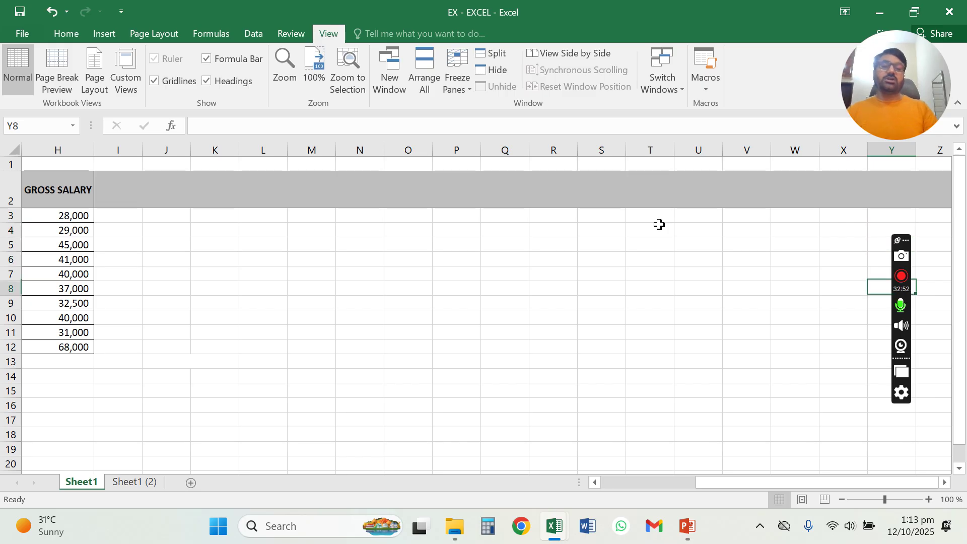
{"action": "key", "text": "Left"}
{"action": "key", "text": "Down"}
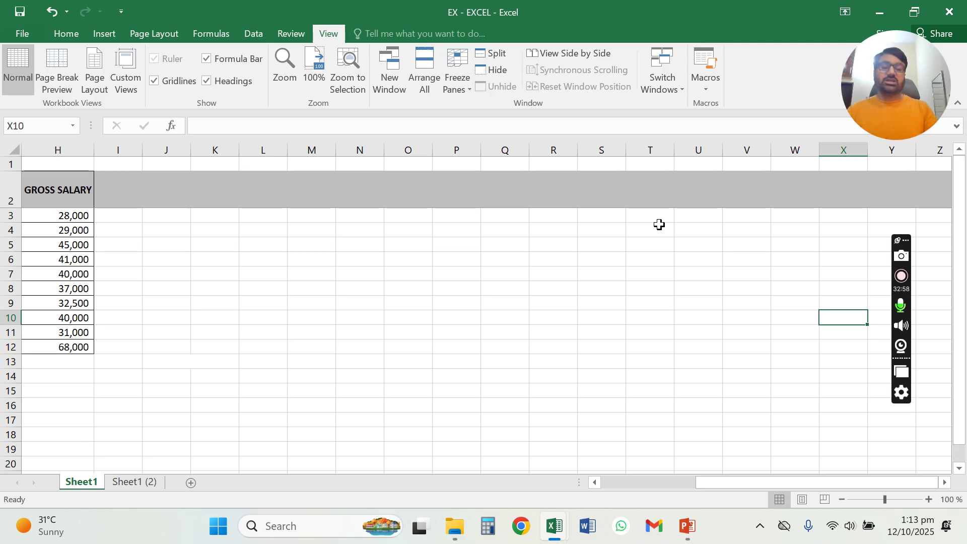
Move back along row 10 to the SR. NO. column to bring the employee details into view
{"action": "key", "text": "Left"}
{"action": "key", "text": "Left"}
{"action": "key", "text": "Left"}
{"action": "key", "text": "Left"}
{"action": "key", "text": "Left"}
{"action": "key", "text": "Left"}
{"action": "key", "text": "Left"}
{"action": "key", "text": "Left"}
{"action": "key", "text": "Left"}
{"action": "key", "text": "Left"}
{"action": "key", "text": "Left"}
{"action": "key", "text": "Left"}
{"action": "key", "text": "Left"}
{"action": "key", "text": "Left"}
{"action": "key", "text": "Left"}
{"action": "key", "text": "Left"}
{"action": "key", "text": "Left"}
{"action": "key", "text": "Left"}
{"action": "key", "text": "Left"}
{"action": "key", "text": "Left"}
{"action": "key", "text": "Left"}
{"action": "key", "text": "Left"}
{"action": "key", "text": "Left"}
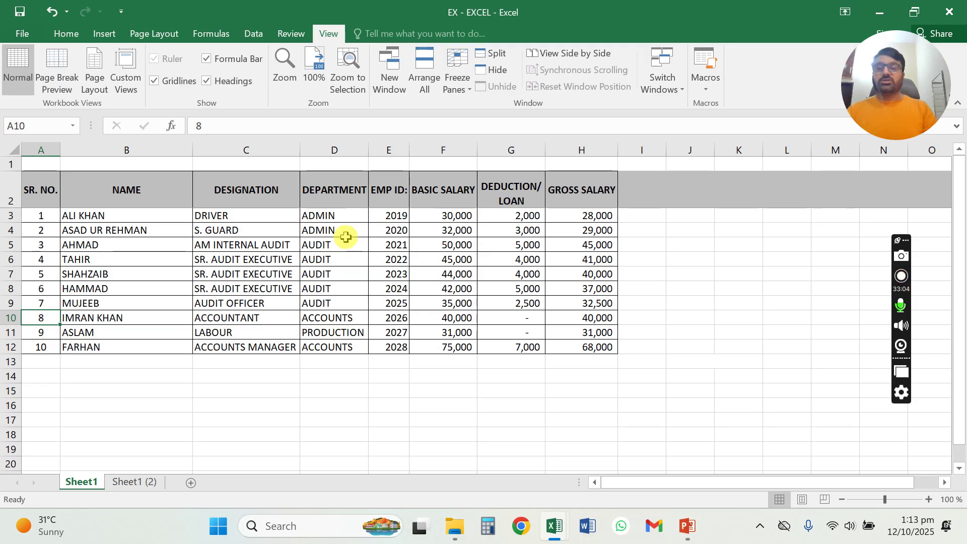
Unfreeze the panes and freeze them again at cell C3, keeping rows 1 and 2 and columns A and B in view
{"action": "left_click", "coordinate": [458, 83]}
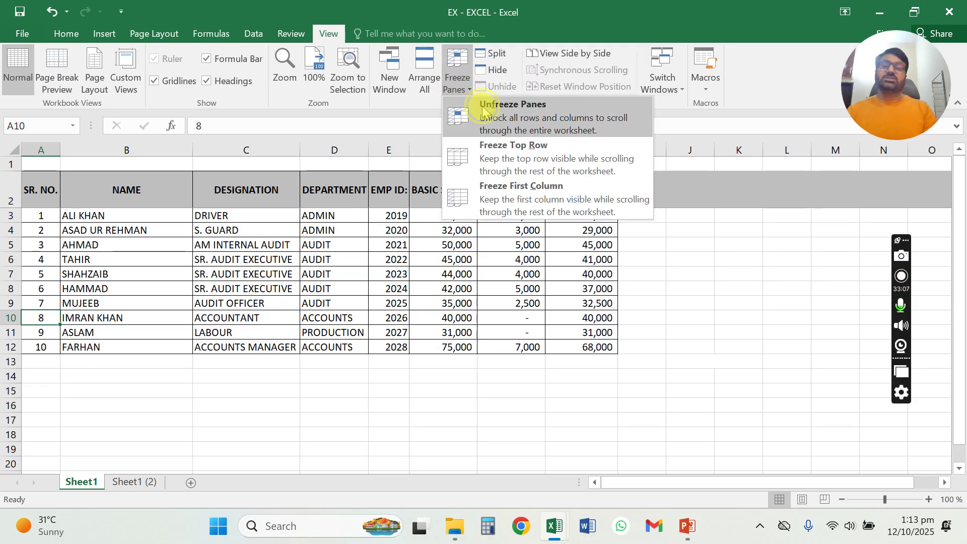
{"action": "left_click", "coordinate": [482, 111]}
{"action": "left_click", "coordinate": [210, 216]}
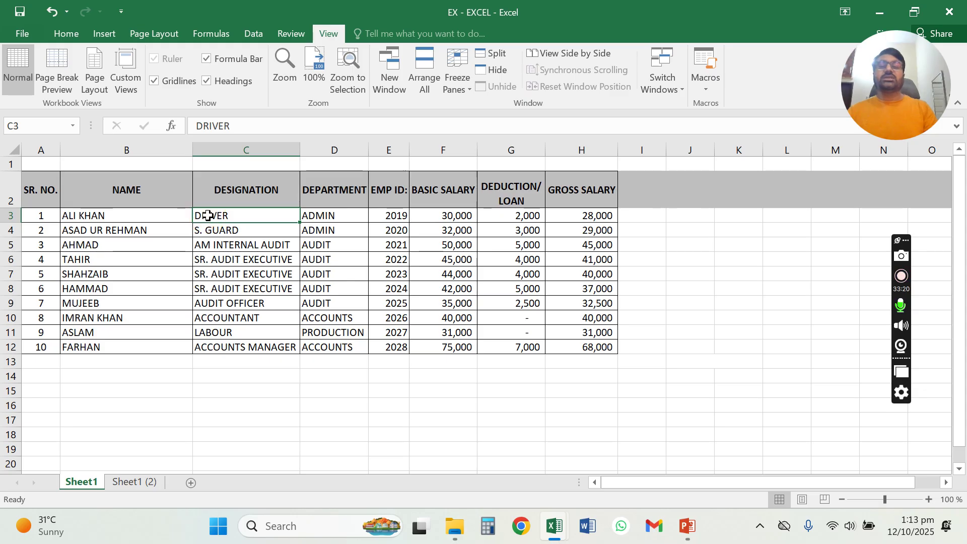
{"action": "left_click", "coordinate": [458, 83]}
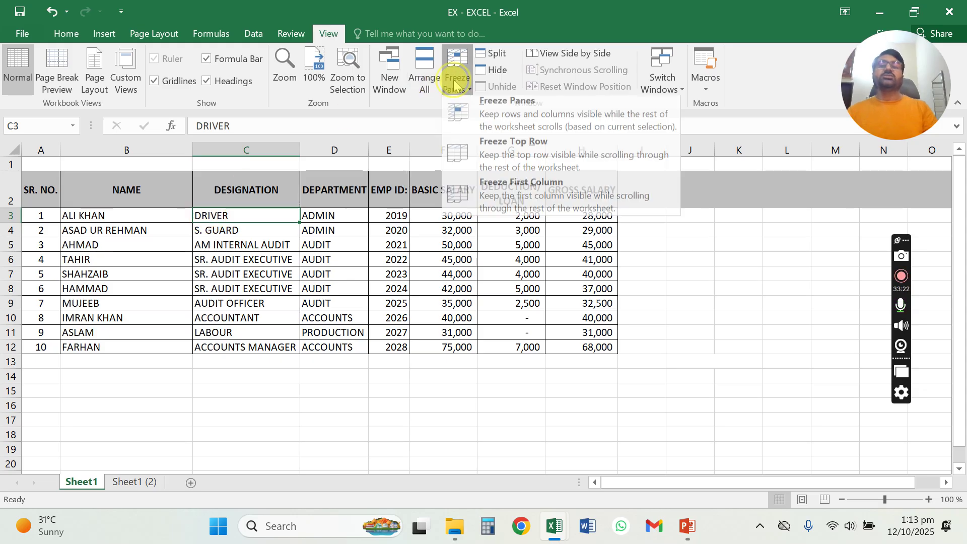
{"action": "left_click", "coordinate": [486, 105]}
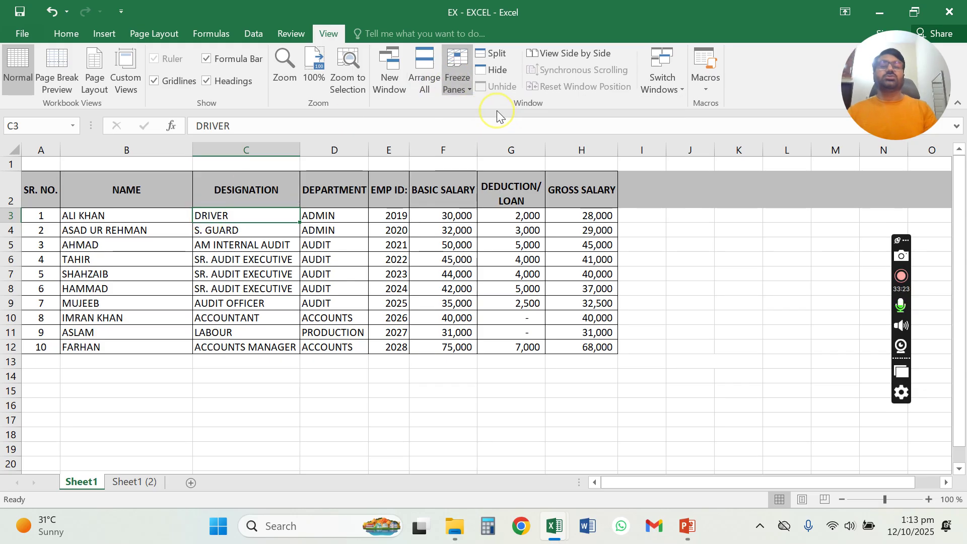
Move down the DESIGNATION column from row 6 to well below the last employee to examine how the frozen header rows behave
{"action": "left_click", "coordinate": [278, 260]}
{"action": "key", "text": "Down"}
{"action": "key", "text": "Down"}
{"action": "key", "text": "Down"}
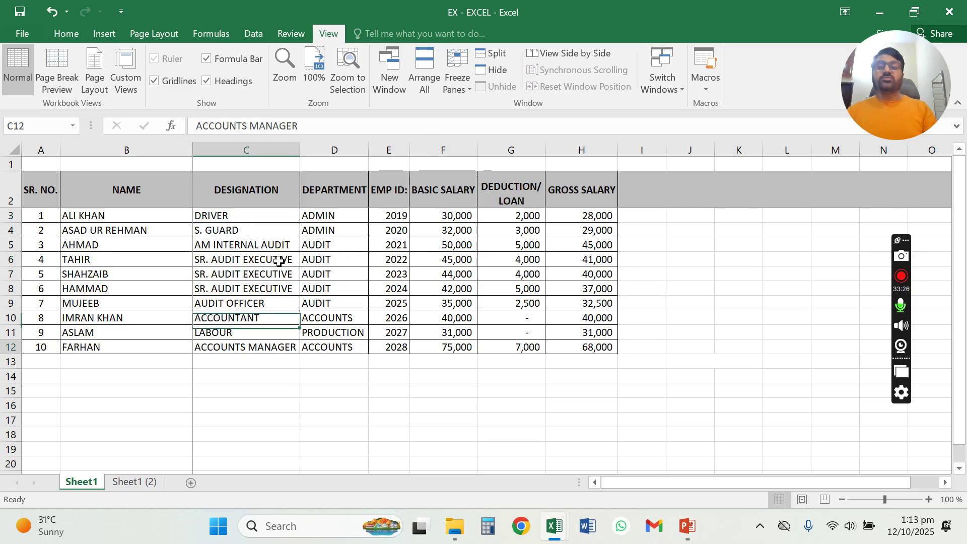
{"action": "key", "text": "Down"}
{"action": "key", "text": "Down"}
{"action": "key", "text": "Down"}
{"action": "key", "text": "Down"}
{"action": "key", "text": "Down"}
{"action": "key", "text": "Down"}
{"action": "key", "text": "Down"}
{"action": "key", "text": "Down"}
{"action": "key", "text": "Down"}
{"action": "key", "text": "Down"}
{"action": "key", "text": "Down"}
{"action": "key", "text": "Down"}
{"action": "key", "text": "Down"}
{"action": "key", "text": "Down"}
{"action": "key", "text": "Down"}
{"action": "key", "text": "Down"}
{"action": "key", "text": "Down"}
{"action": "key", "text": "Down"}
{"action": "key", "text": "Down"}
{"action": "key", "text": "Down"}
Return up the DESIGNATION column to row 3 to bring the first employee rows into view
{"action": "key", "text": "Up"}
{"action": "key", "text": "Up"}
{"action": "key", "text": "Up"}
{"action": "key", "text": "Up"}
{"action": "key", "text": "Up"}
{"action": "key", "text": "Up"}
{"action": "key", "text": "Up"}
{"action": "key", "text": "Up"}
{"action": "key", "text": "Up"}
{"action": "key", "text": "Up"}
{"action": "key", "text": "Up"}
{"action": "key", "text": "Up"}
{"action": "key", "text": "Up"}
{"action": "key", "text": "Up"}
{"action": "key", "text": "Up"}
{"action": "key", "text": "Up"}
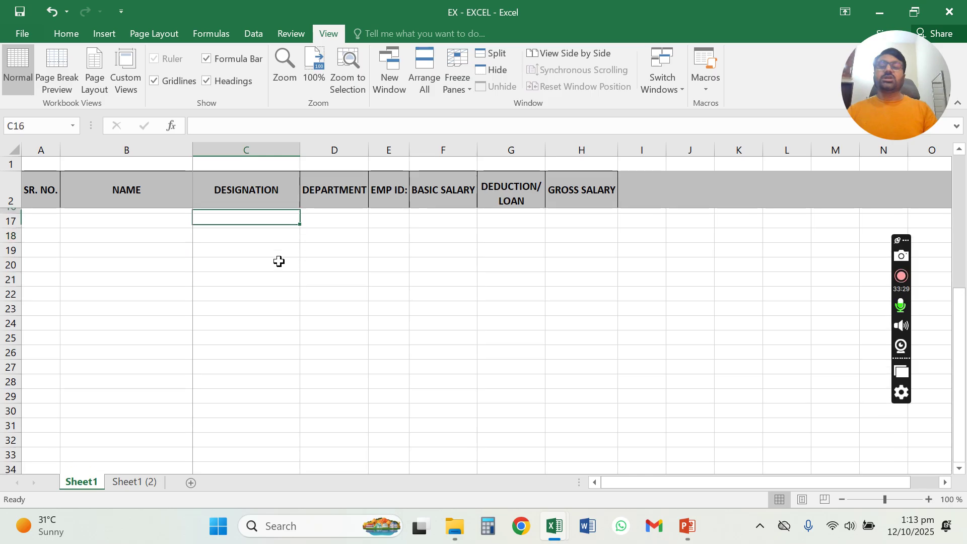
{"action": "key", "text": "Up"}
{"action": "key", "text": "Up"}
{"action": "key", "text": "Up"}
{"action": "key", "text": "Up"}
{"action": "key", "text": "Up"}
{"action": "key", "text": "Up"}
{"action": "key", "text": "Up"}
{"action": "key", "text": "Up"}
{"action": "key", "text": "Up"}
{"action": "key", "text": "Up"}
{"action": "key", "text": "Up"}
{"action": "key", "text": "Up"}
{"action": "key", "text": "Up"}
{"action": "key", "text": "Up"}
{"action": "key", "text": "Up"}
{"action": "key", "text": "Down"}
{"action": "key", "text": "Down"}
{"action": "key", "text": "Down"}
{"action": "key", "text": "Up"}
Move along row 3 far past column N to examine how the frozen SR. NO. and NAME columns behave
{"action": "key", "text": "Right"}
{"action": "key", "text": "Right"}
{"action": "key", "text": "Right"}
{"action": "key", "text": "Right"}
{"action": "key", "text": "Right"}
{"action": "key", "text": "Right"}
{"action": "key", "text": "Right"}
{"action": "key", "text": "Right"}
{"action": "key", "text": "Right"}
{"action": "key", "text": "Right"}
{"action": "key", "text": "Right"}
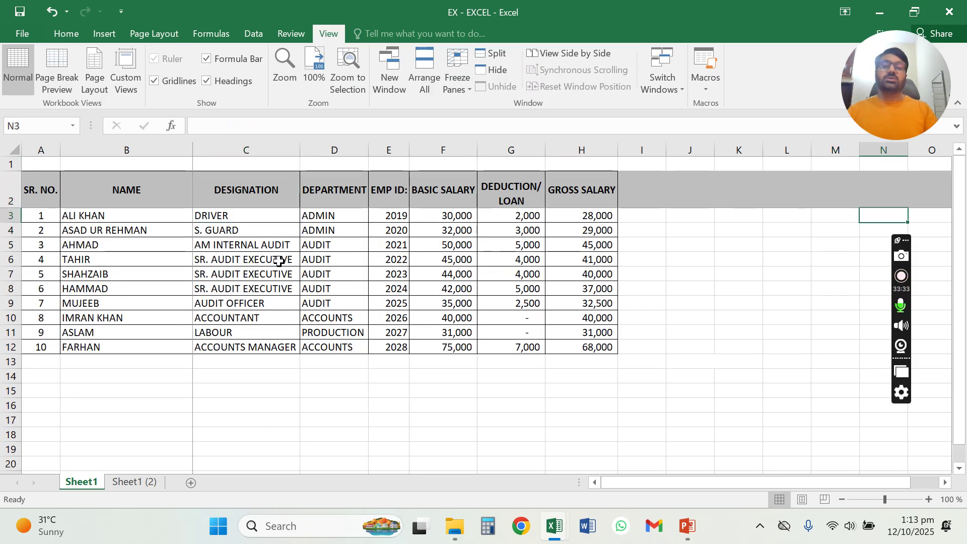
{"action": "key", "text": "Right"}
{"action": "key", "text": "Right"}
{"action": "key", "text": "Right"}
{"action": "key", "text": "Right"}
{"action": "key", "text": "Right"}
{"action": "key", "text": "Right"}
{"action": "key", "text": "Right"}
{"action": "key", "text": "Right"}
{"action": "key", "text": "Right"}
{"action": "key", "text": "Right"}
{"action": "key", "text": "Right"}
{"action": "key", "text": "Right"}
{"action": "key", "text": "Right"}
{"action": "key", "text": "Right"}
{"action": "key", "text": "Right"}
{"action": "key", "text": "Right"}
{"action": "key", "text": "Right"}
{"action": "key", "text": "Right"}
Move back along row 3 to cell A3 to view the whole salary table from its first column
{"action": "key", "text": "Left"}
{"action": "key", "text": "Left"}
{"action": "key", "text": "Left"}
{"action": "key", "text": "Left"}
{"action": "key", "text": "Left"}
{"action": "key", "text": "Left"}
{"action": "key", "text": "Left"}
{"action": "key", "text": "Left"}
{"action": "key", "text": "Left"}
{"action": "key", "text": "Left"}
{"action": "key", "text": "Left"}
{"action": "key", "text": "Left"}
{"action": "key", "text": "Left"}
{"action": "key", "text": "Left"}
{"action": "key", "text": "Left"}
{"action": "key", "text": "Left"}
{"action": "key", "text": "Left"}
{"action": "key", "text": "Left"}
{"action": "key", "text": "Left"}
{"action": "key", "text": "Left"}
{"action": "key", "text": "Left"}
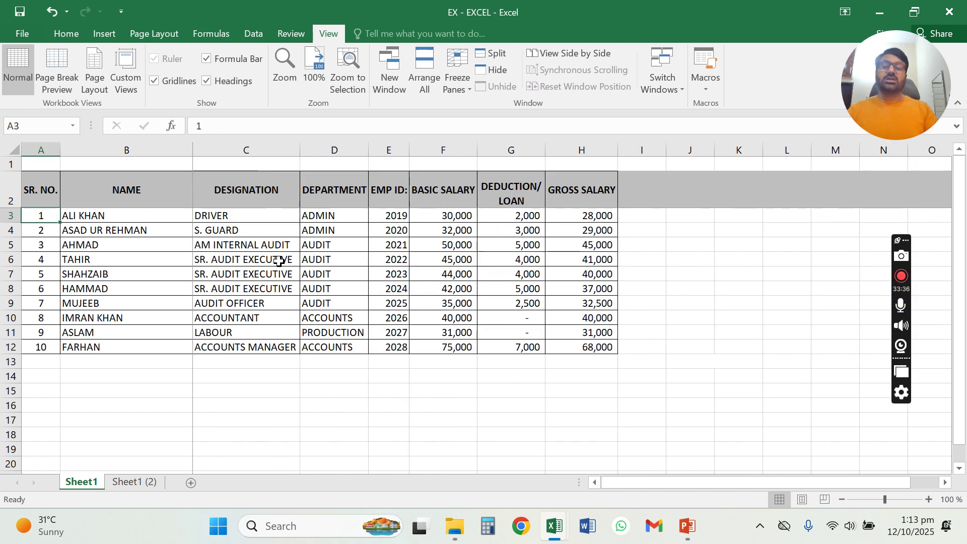
Switch to the EXCEL TRAINING presentation in PowerPoint to review the topics slide
{"action": "left_click", "coordinate": [686, 525]}
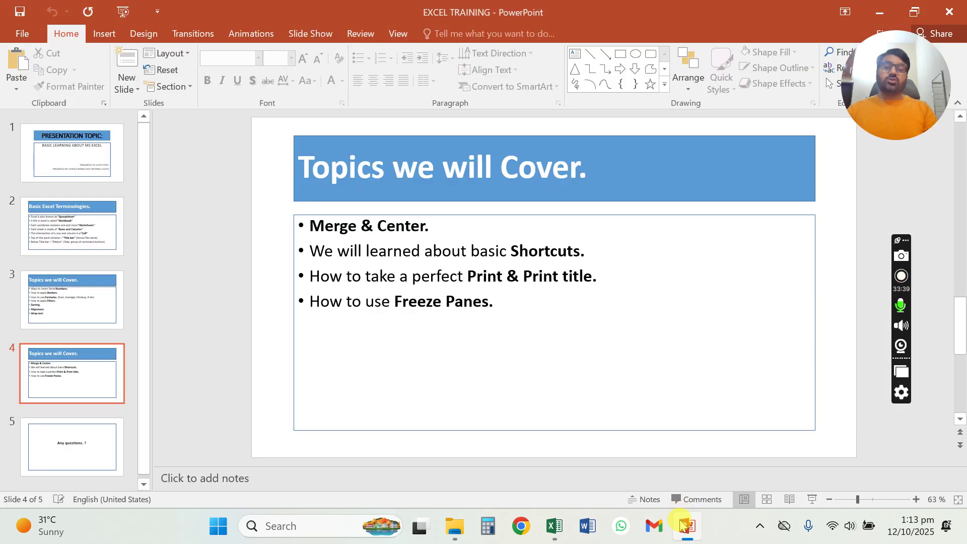